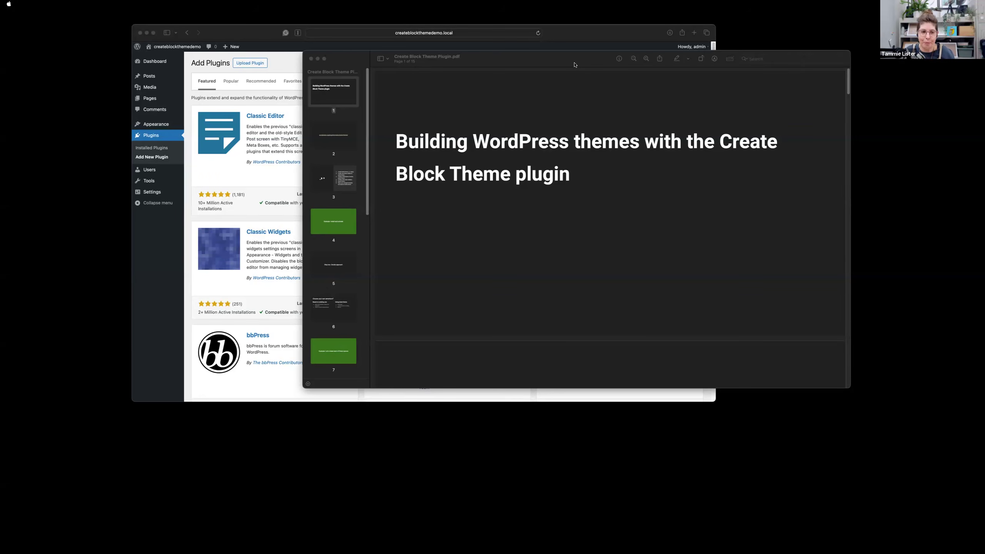
Step: Go through the presentation slides up to the "Example: Install and activate" slide
left_click(344, 129)
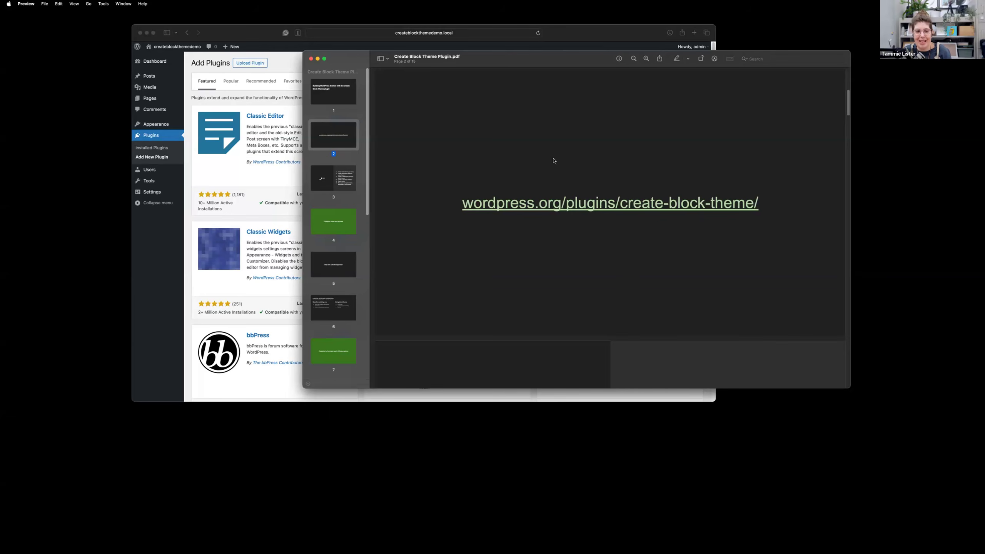
left_click(335, 182)
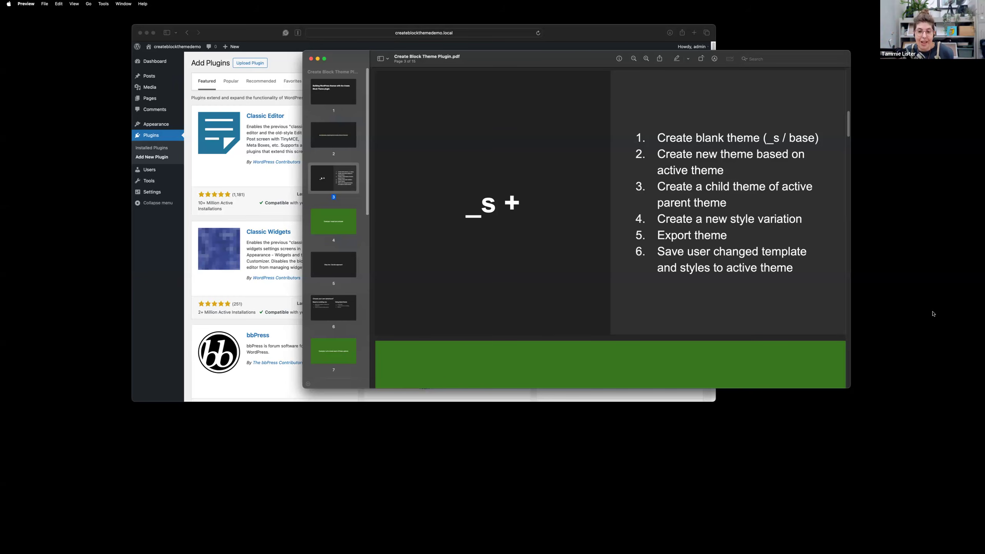
left_click(337, 224)
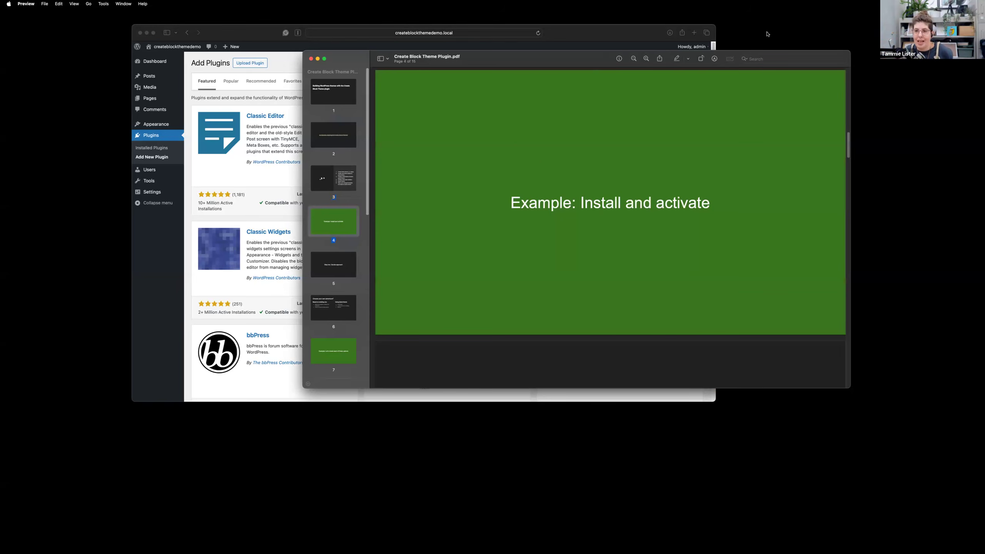
Step: Switch to Safari, activate the Create Block Theme and Gutenberg plugins, and open the Create Block Theme page
key("super+Tab")
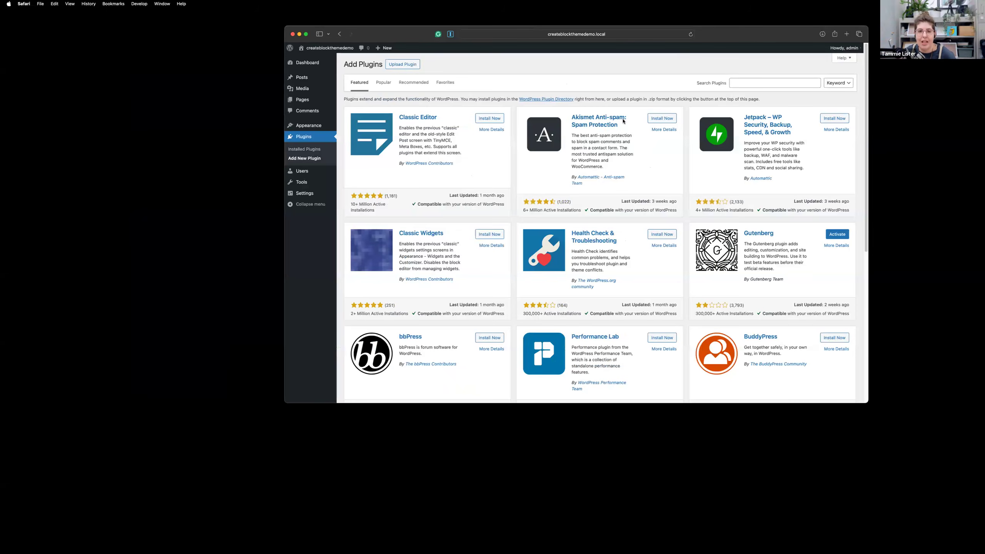
left_click(309, 151)
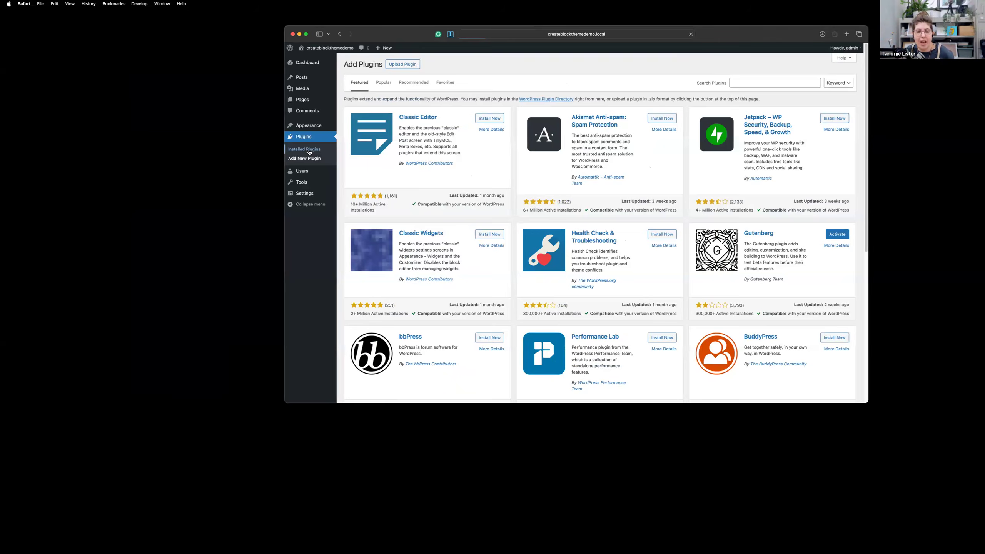
left_click(367, 127)
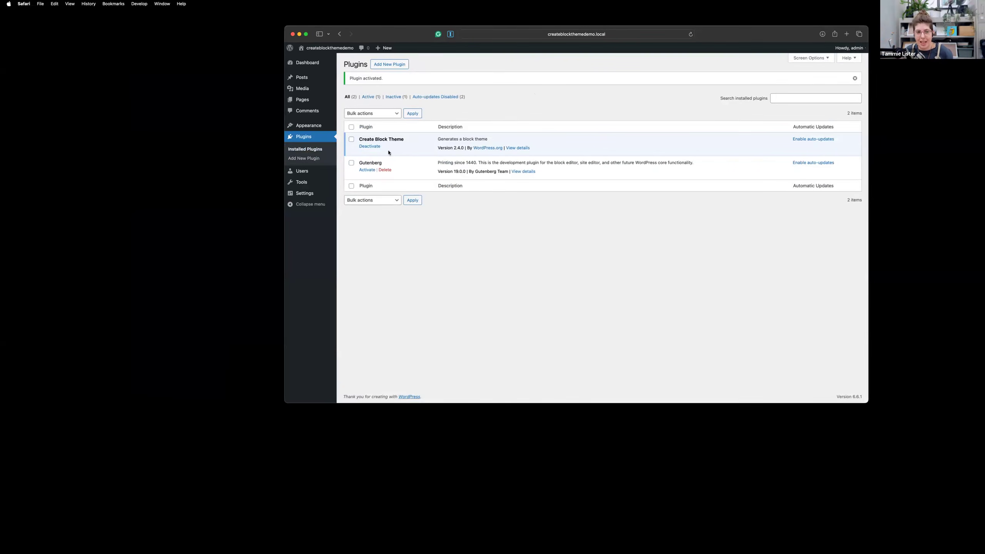
left_click(367, 169)
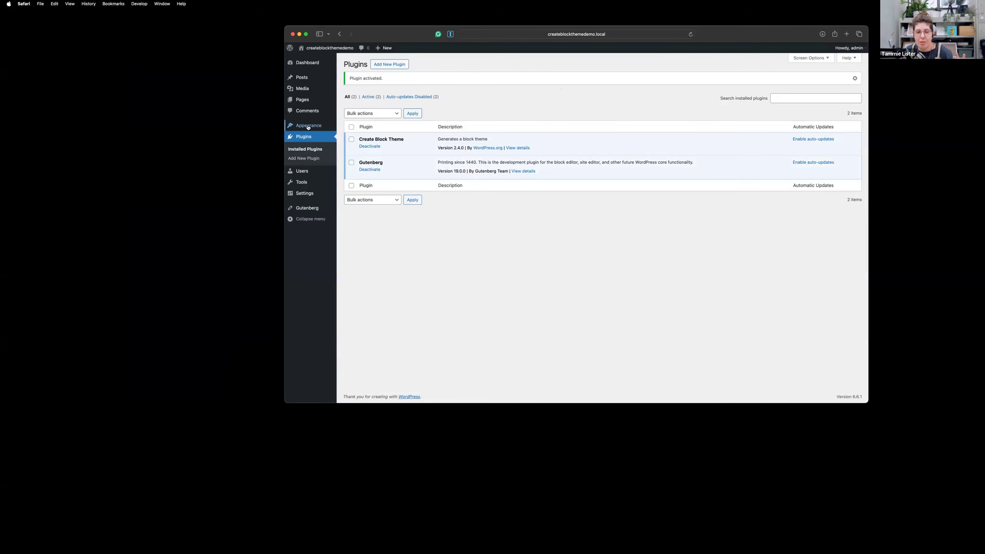
mouse_move(308, 127)
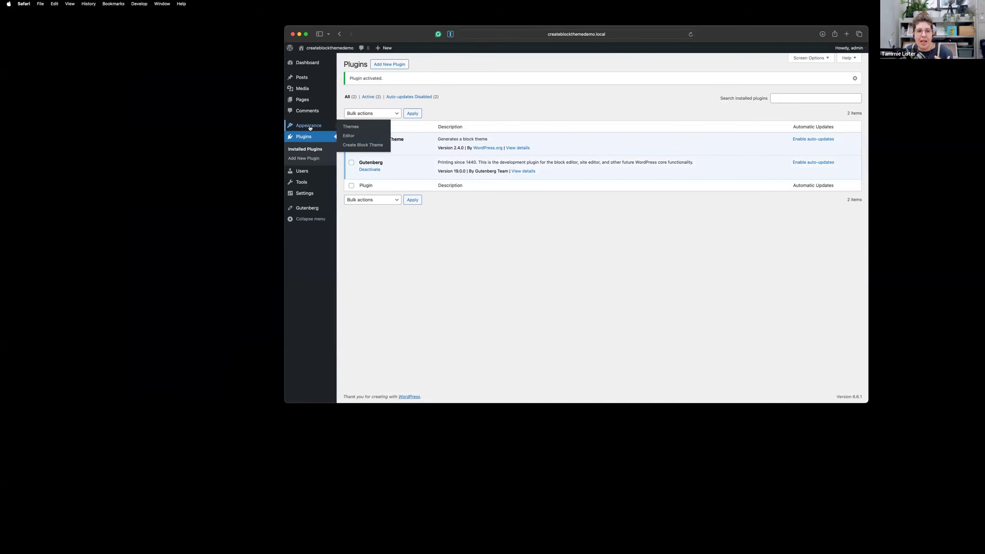
left_click(367, 145)
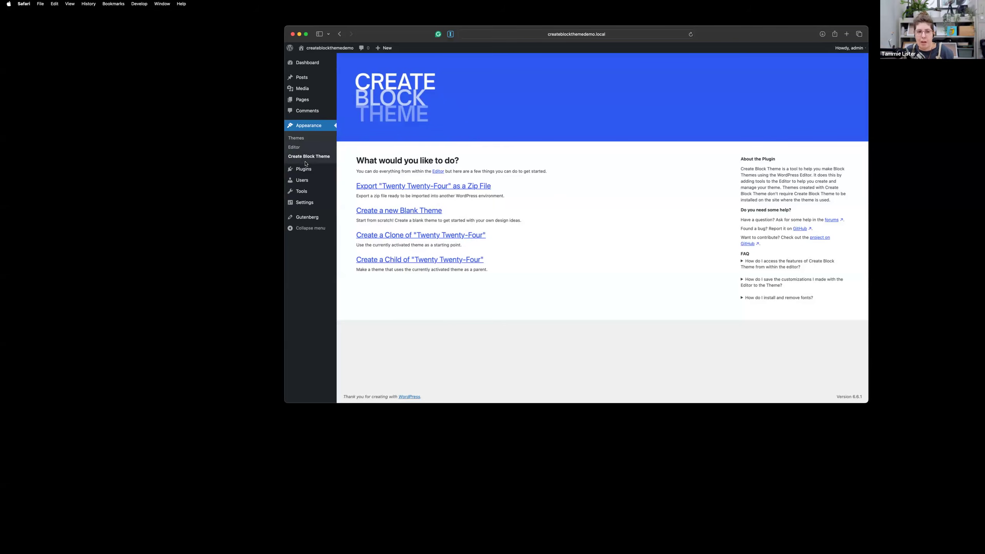
Step: Activate the Twenty Twenty-Three theme and return to the Create Block Theme page
left_click(298, 138)
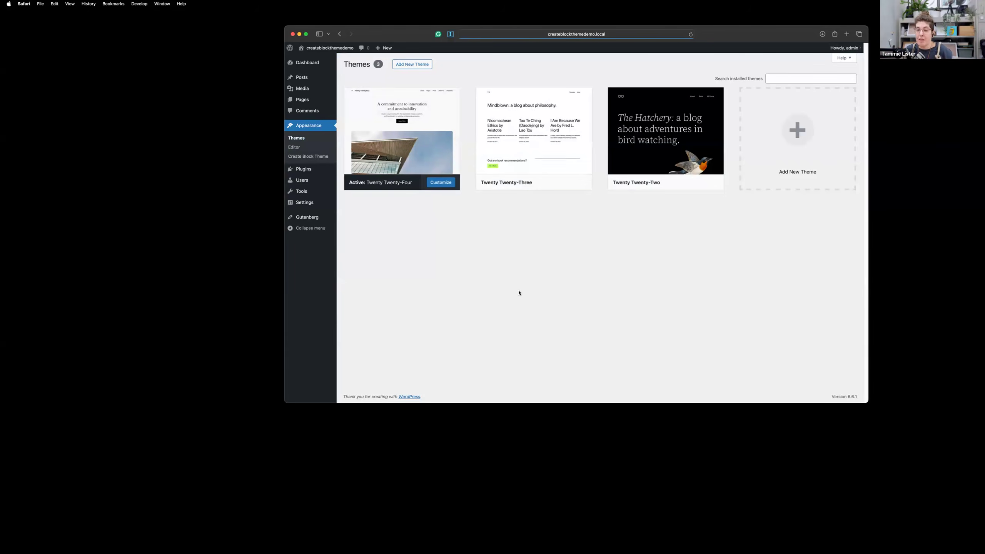
mouse_move(564, 138)
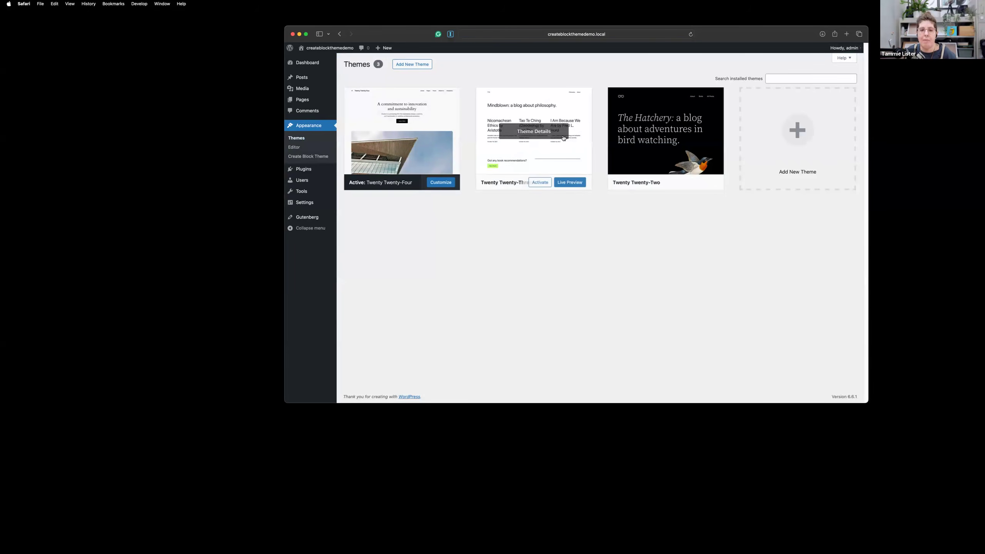
left_click(540, 182)
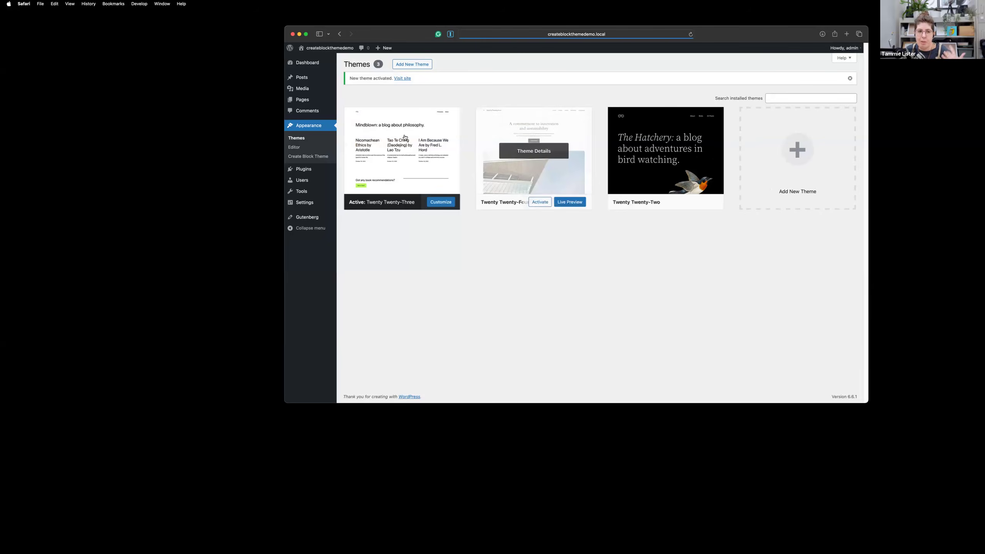
left_click(311, 156)
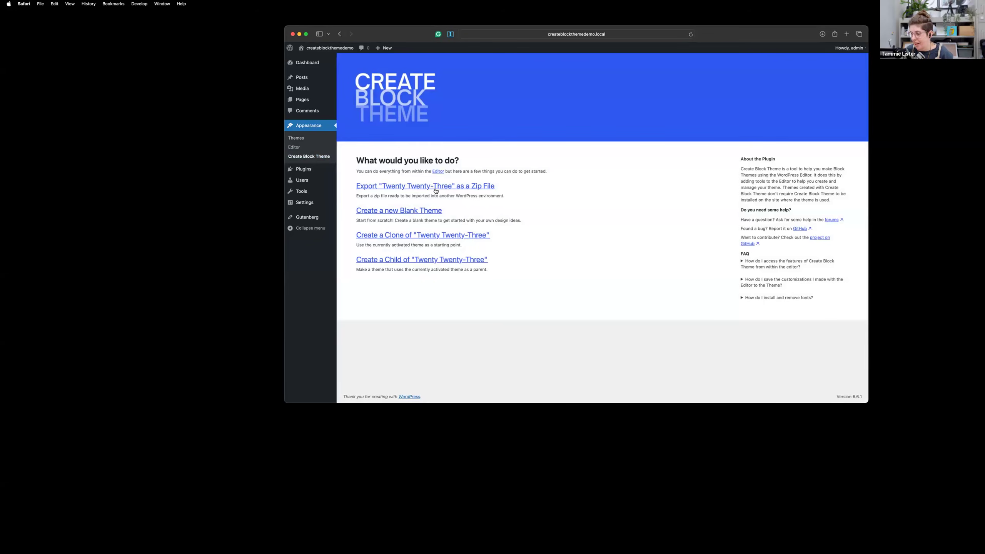
Step: Enlarge the browser window and reactivate the Twenty Twenty-Four theme, returning to the Create Block Theme page
left_click_drag(280, 403, 179, 497)
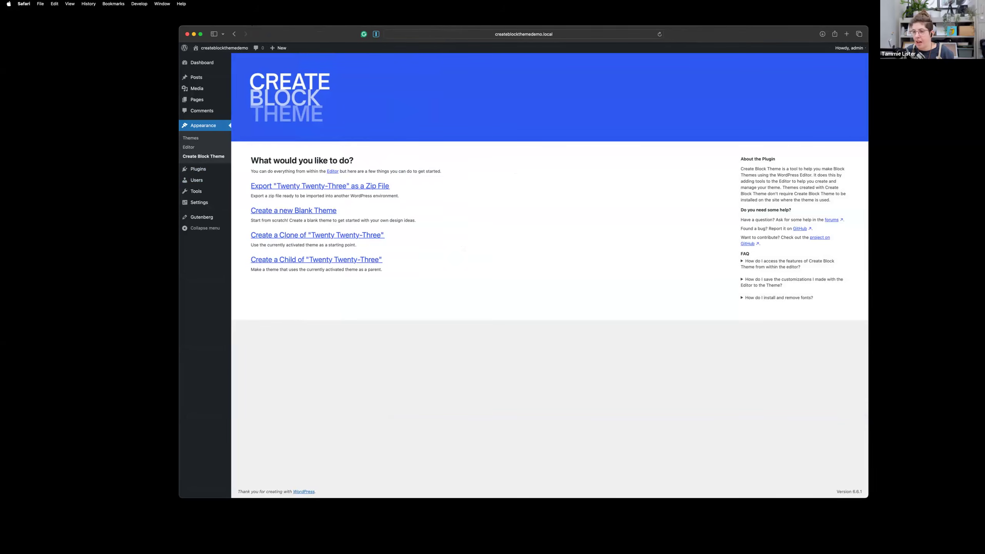
left_click_drag(867, 29, 918, 20)
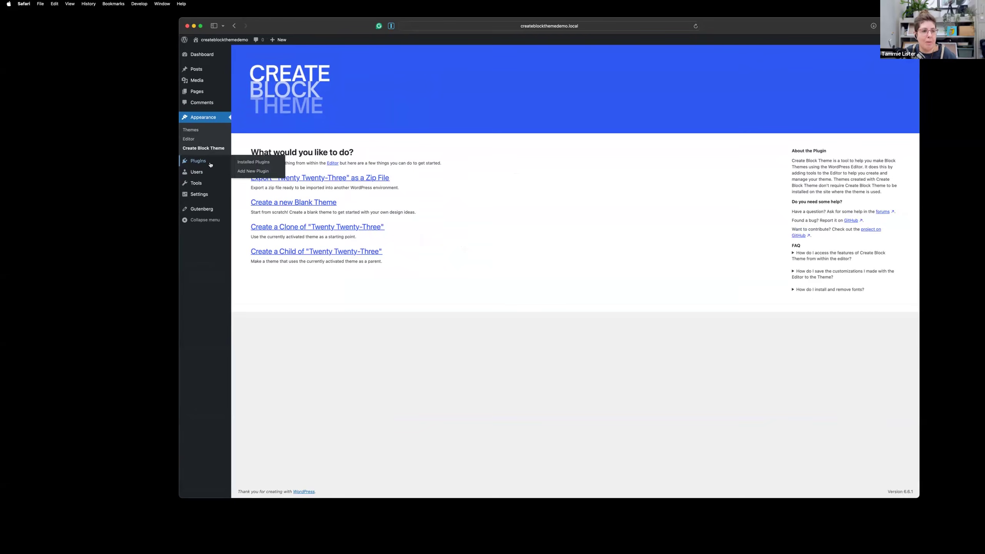
left_click(191, 132)
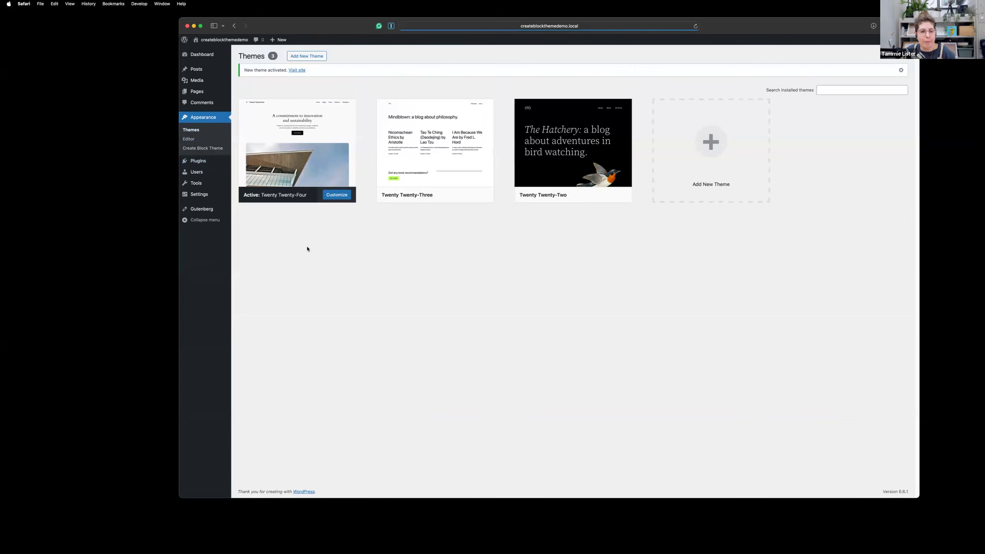
left_click(202, 148)
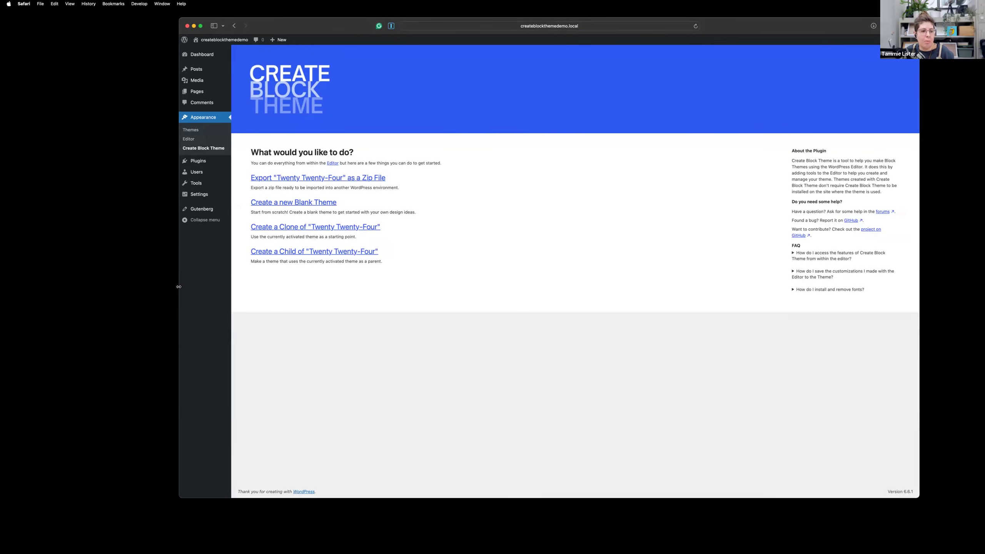
left_click_drag(125, 300, 125, 301)
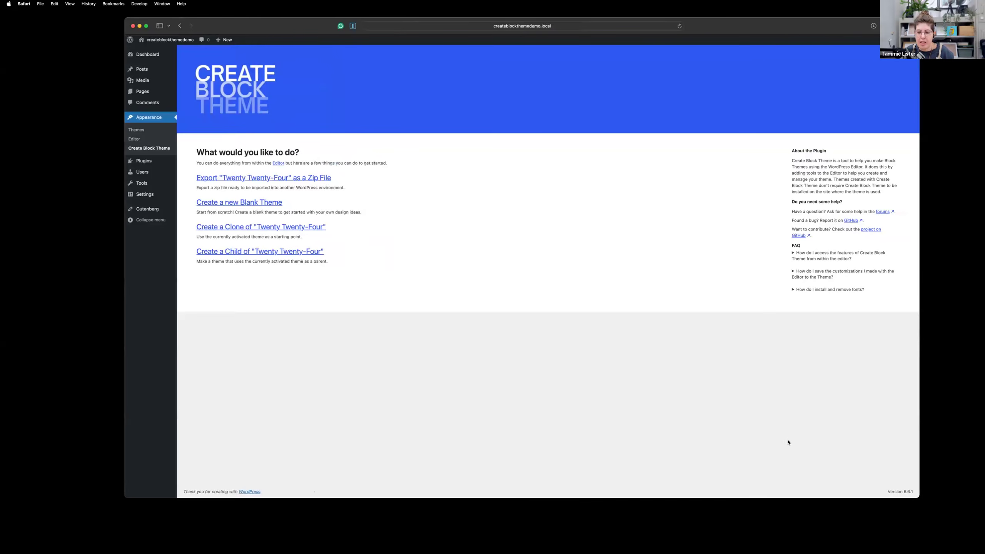
left_click_drag(944, 533, 947, 532)
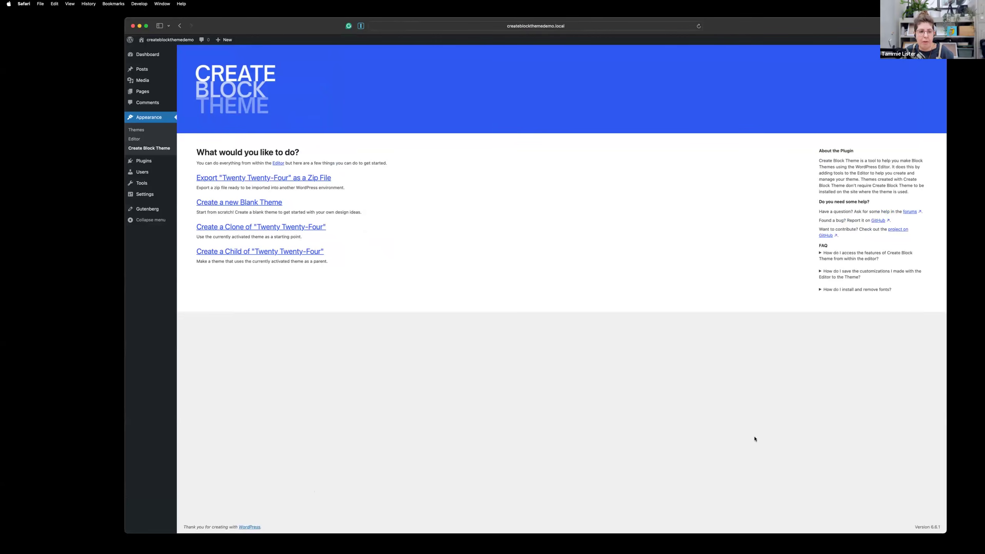
Step: Export the Twenty Twenty-Four theme as a zip file and allow downloads from the site
left_click(326, 179)
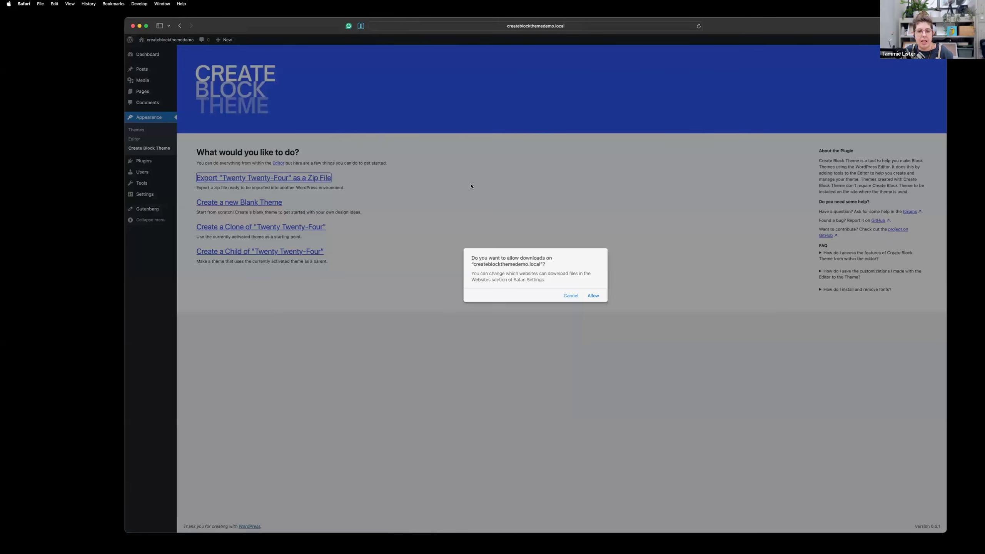
left_click(593, 295)
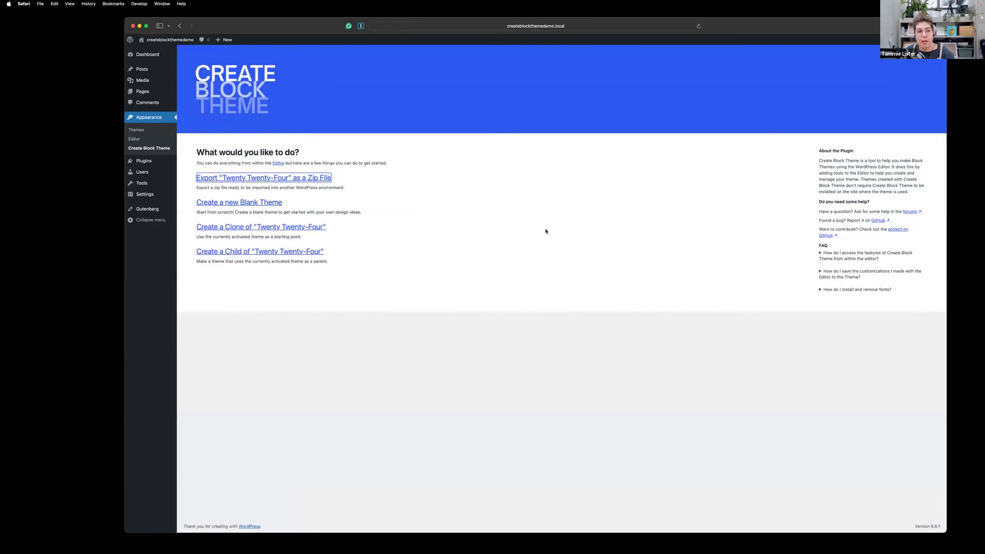
left_click(413, 210)
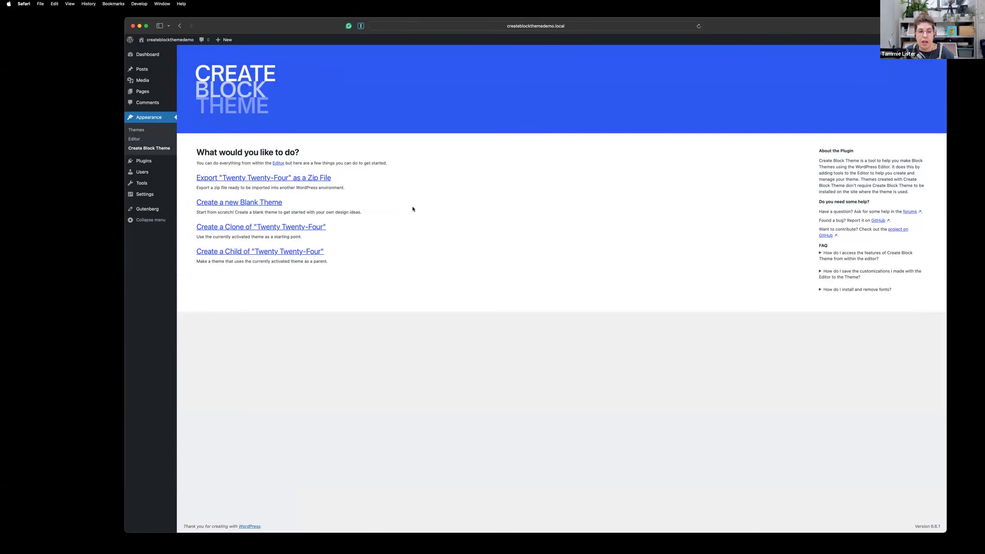
Step: Start a new blank theme named "Createblockdemo" with the description "This is a create block demo theme"
left_click(244, 204)
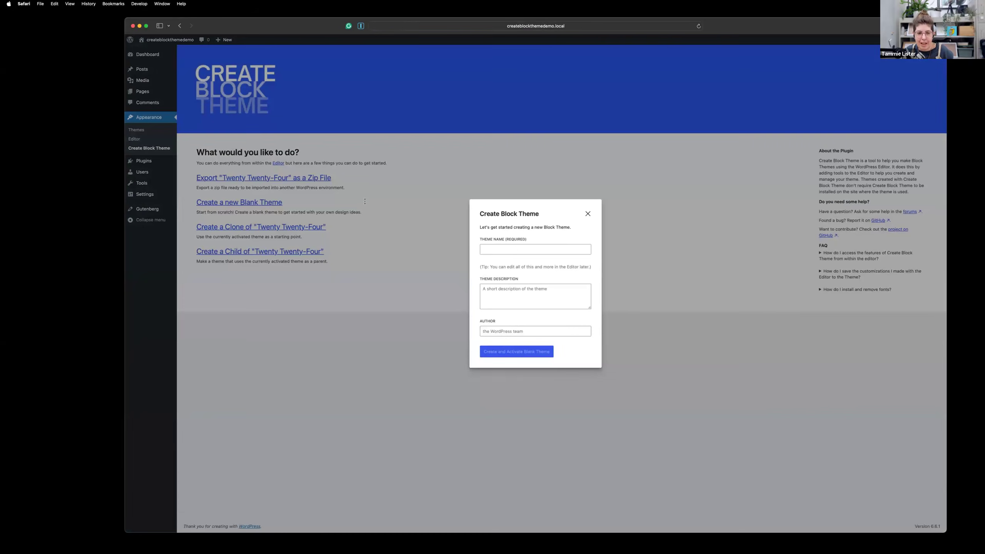
left_click(511, 249)
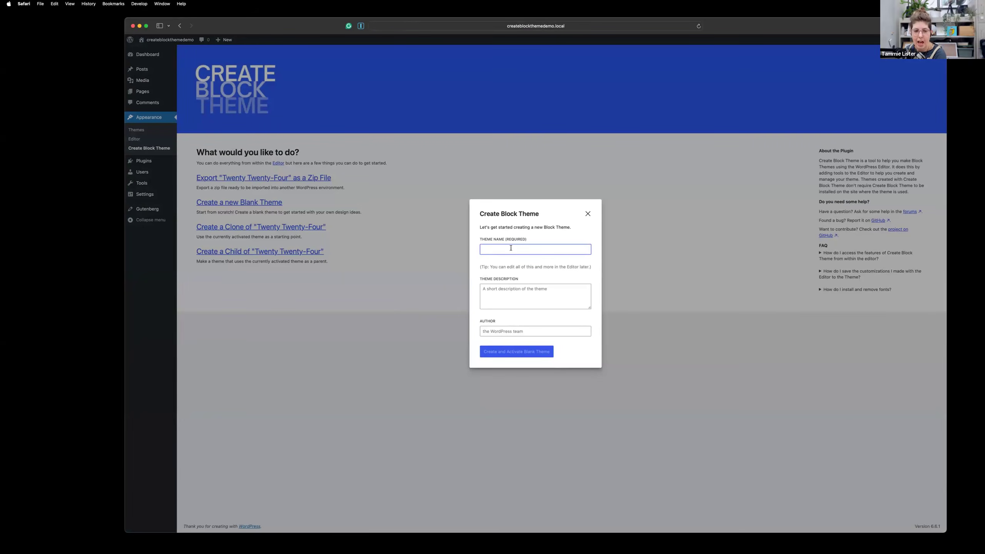
type("Createblockdemo")
left_click(520, 289)
type("This is a create")
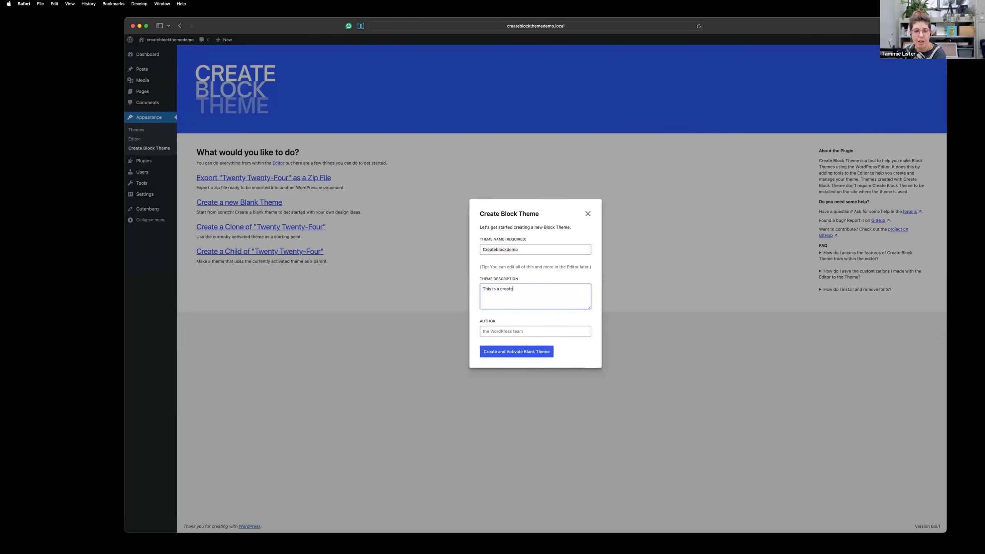
type(" block demo t")
key("BackSpace")
type("demo theme")
Step: Set the theme's author to "Hello author", then create and activate the blank theme
left_click(515, 331)
type("Hello author")
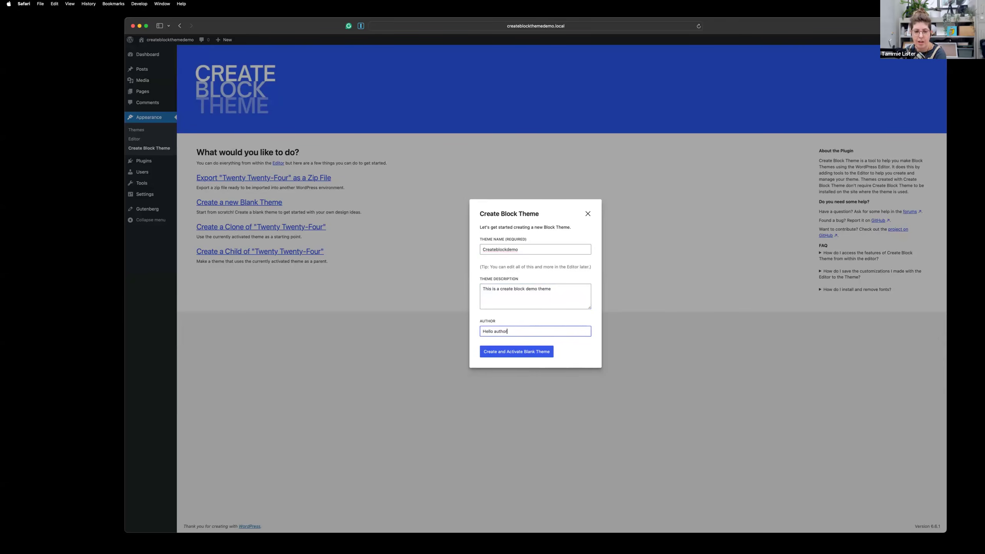
left_click(516, 355)
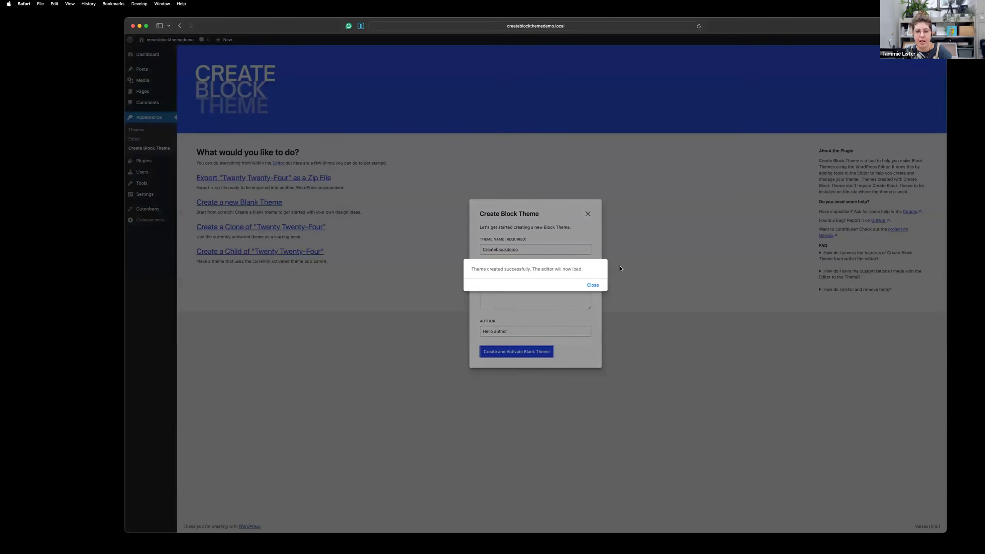
left_click(592, 286)
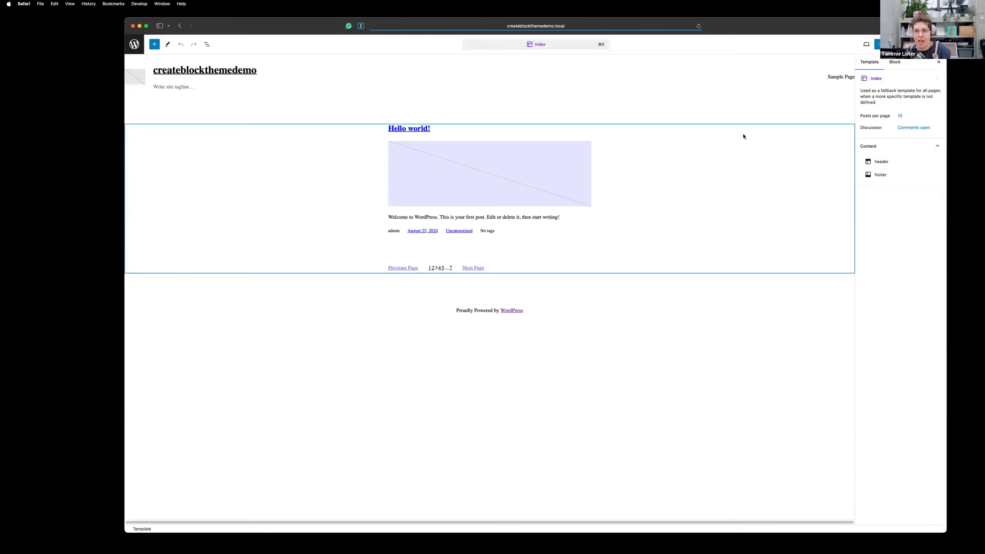
Step: Leave the site editor and view the details of the Createblockdemo theme among the installed themes
left_click(136, 47)
left_click(136, 48)
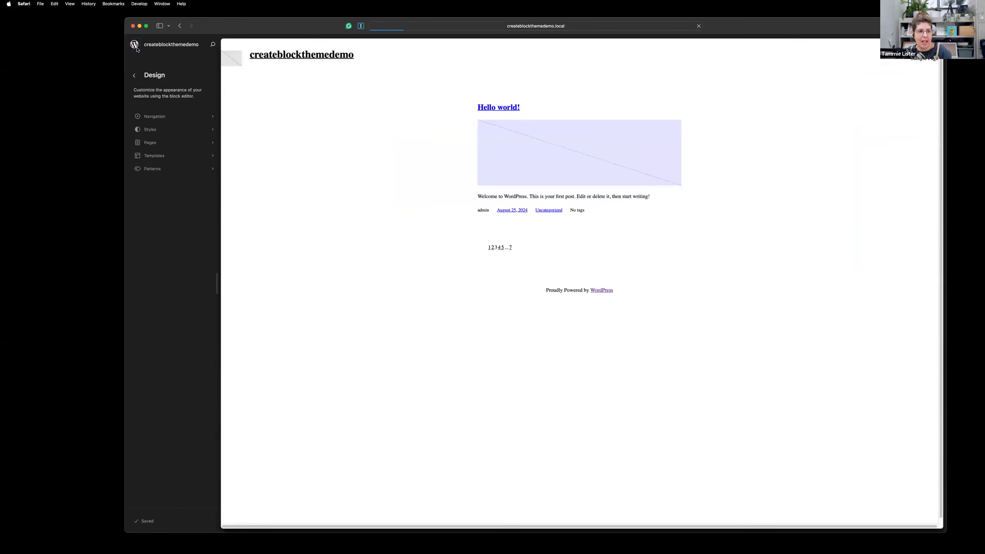
left_click(191, 142)
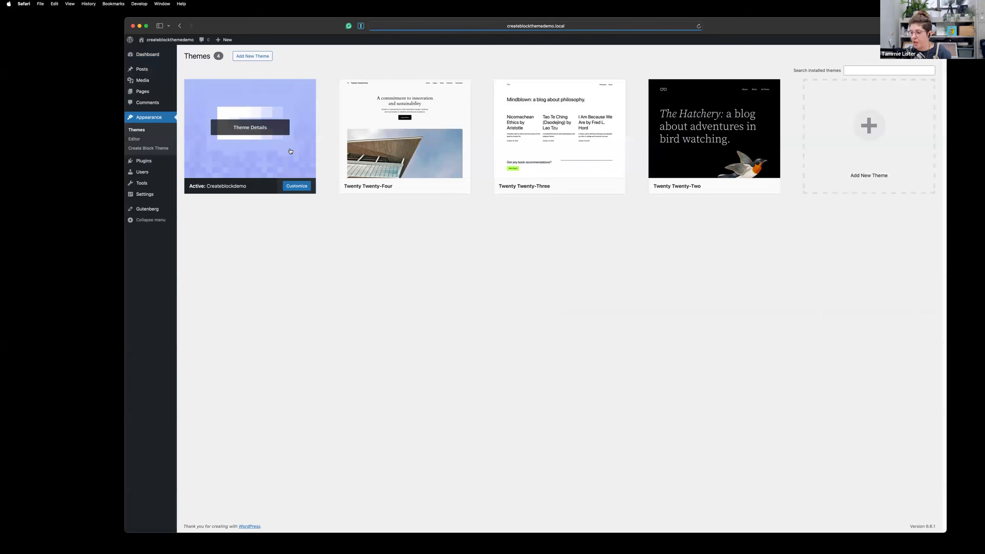
left_click(269, 128)
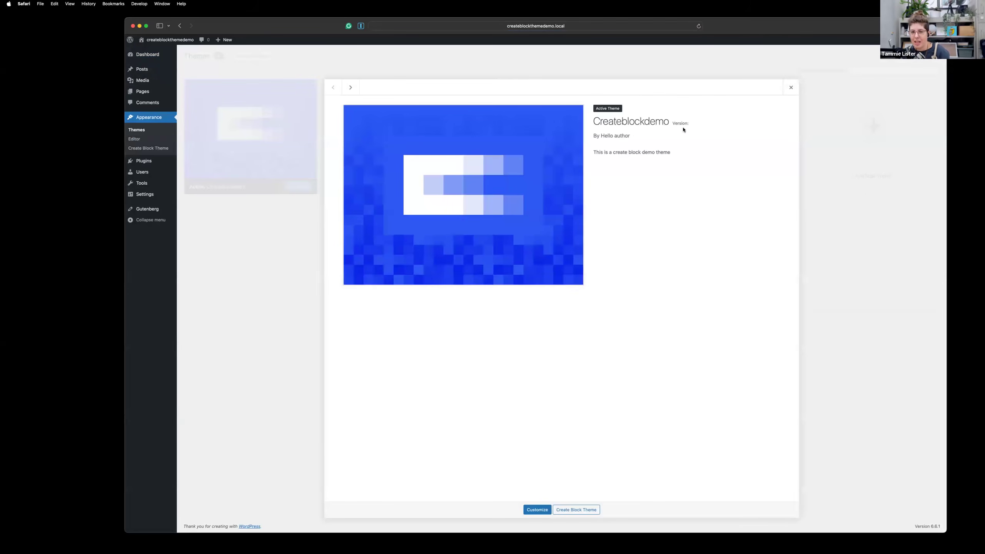
left_click(791, 89)
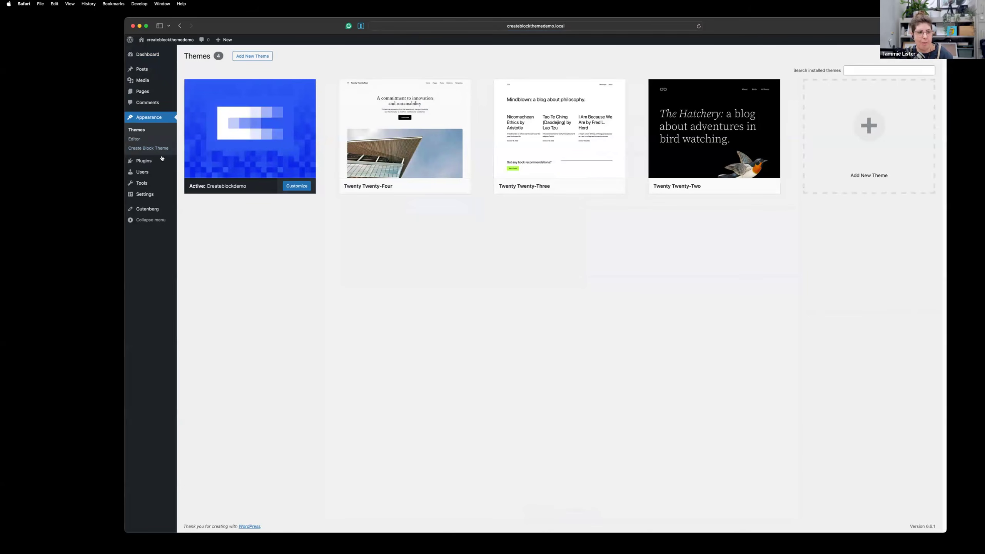
Step: Open the Theme File Editor and examine Createblockdemo's style.css and theme.json files
mouse_move(155, 183)
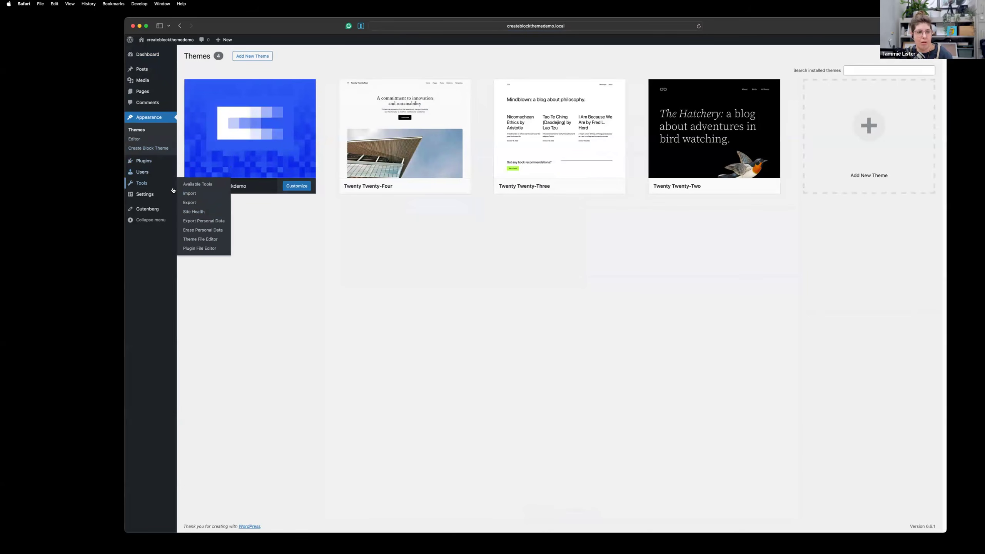
left_click(204, 241)
left_click(505, 291)
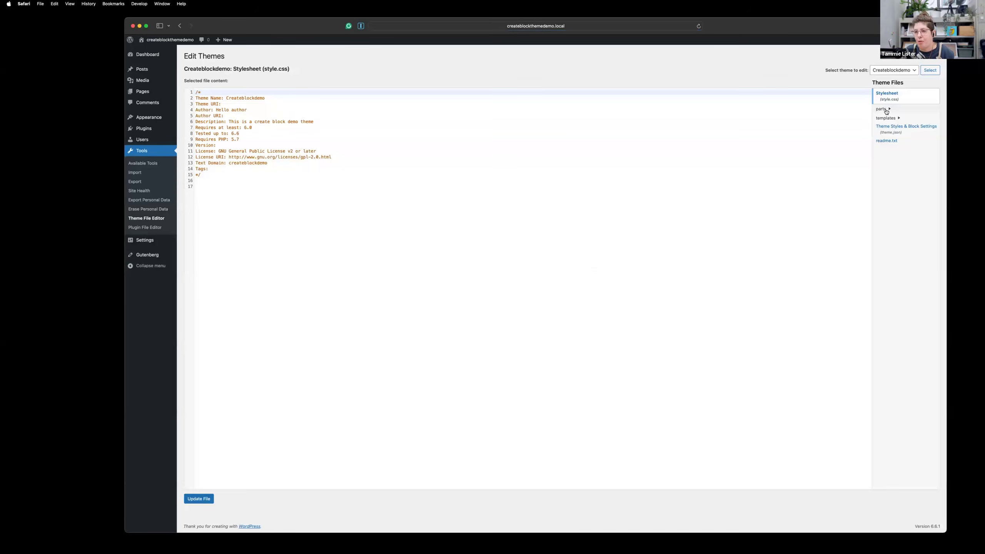
left_click(890, 129)
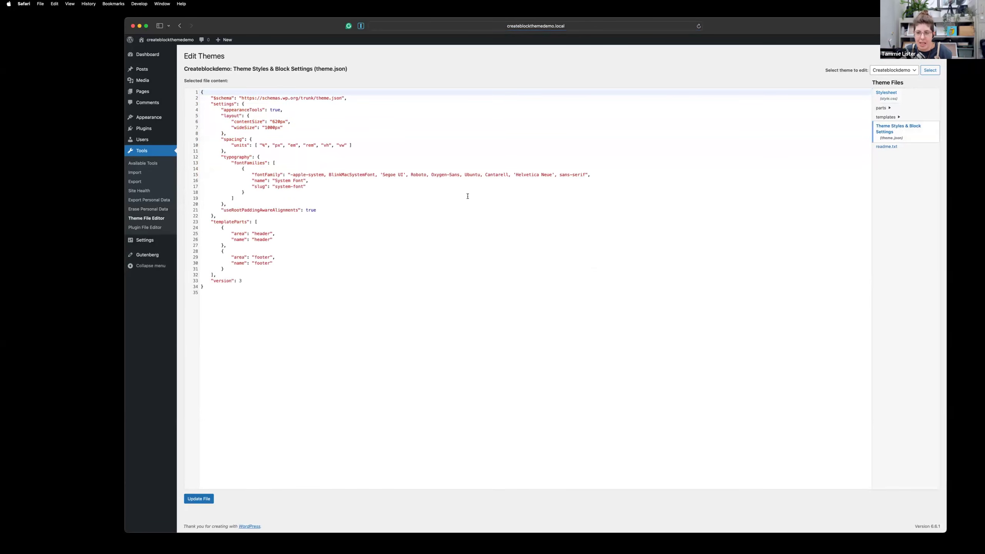
Step: Examine Createblockdemo's index.html template and its footer.html and header.html template parts in the Theme File Editor
left_click(884, 118)
left_click(885, 124)
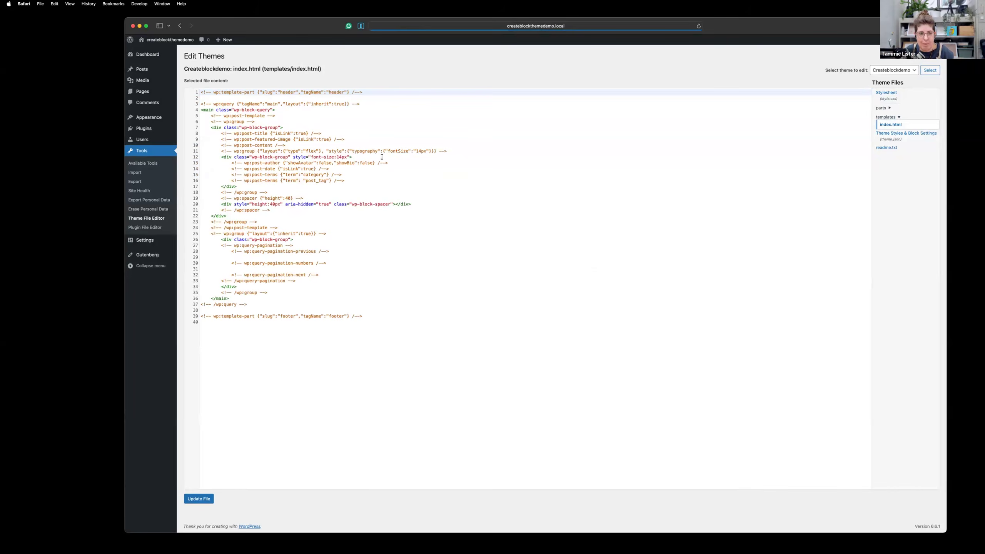
left_click(886, 109)
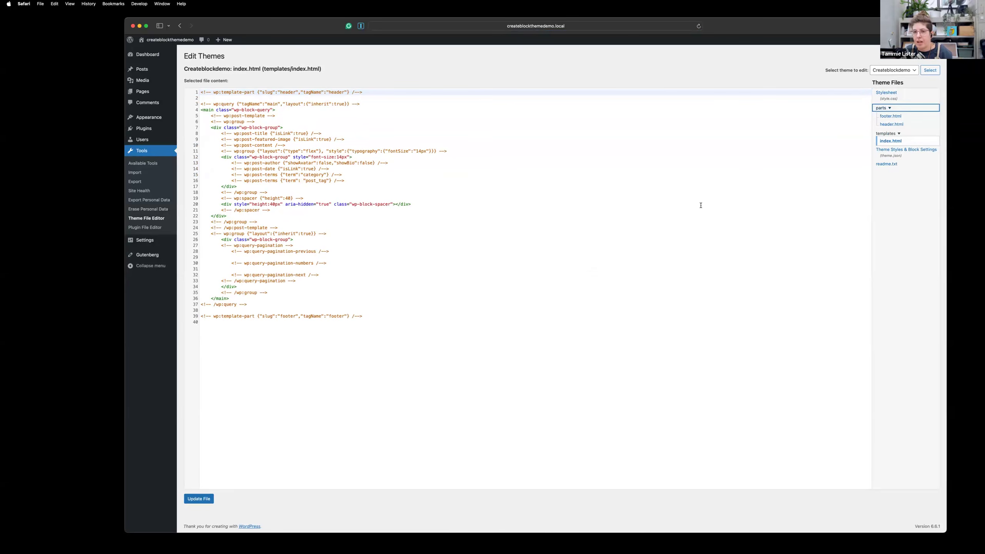
left_click(630, 77)
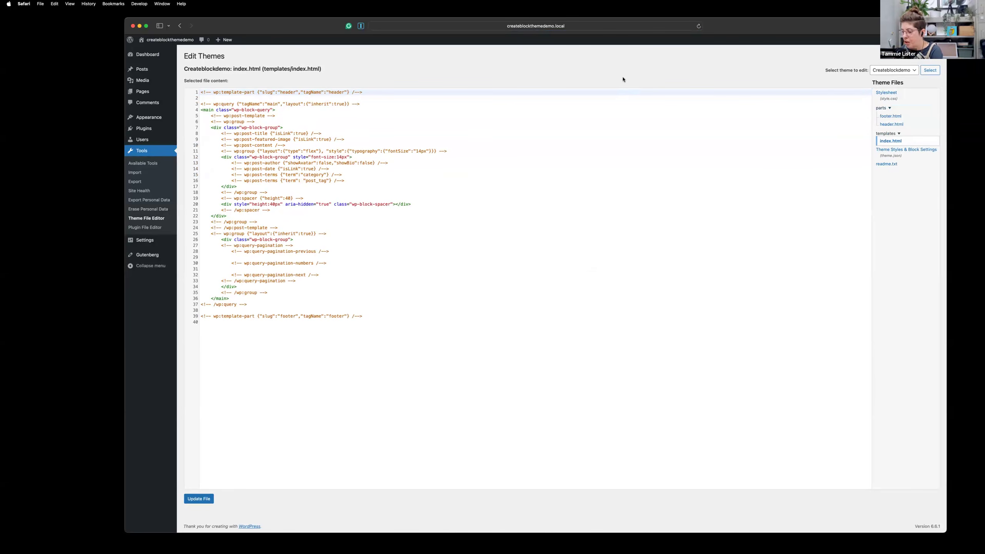
key("super+plus")
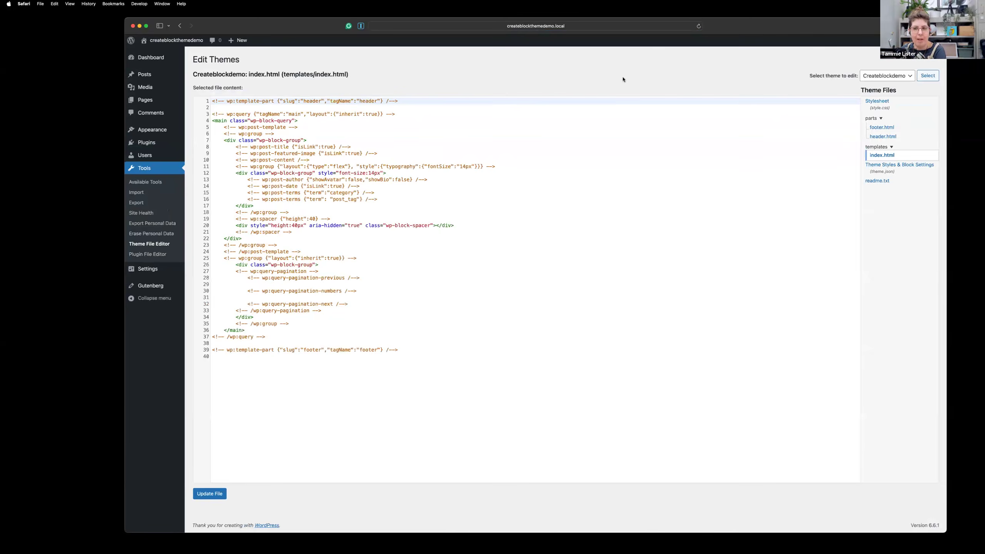
key("super+plus")
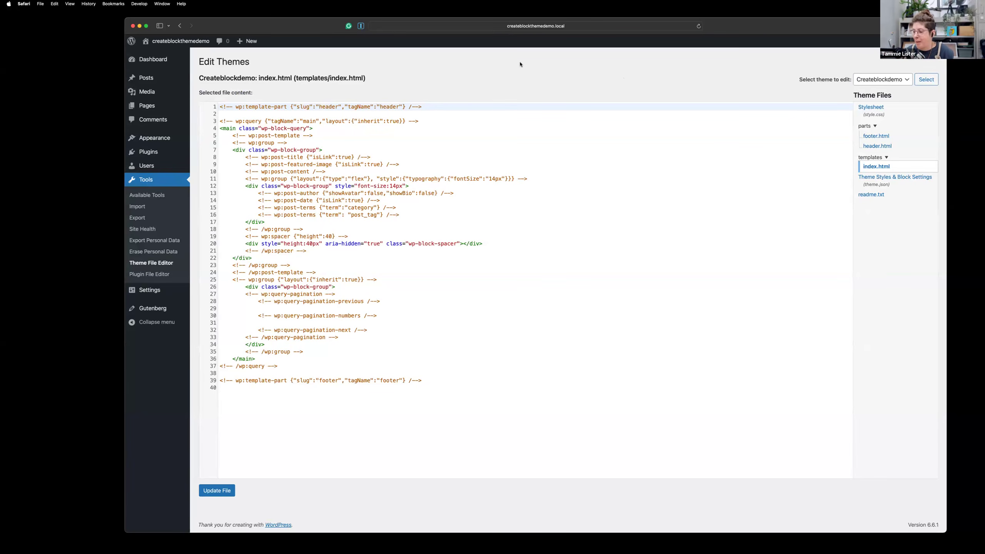
left_click(876, 136)
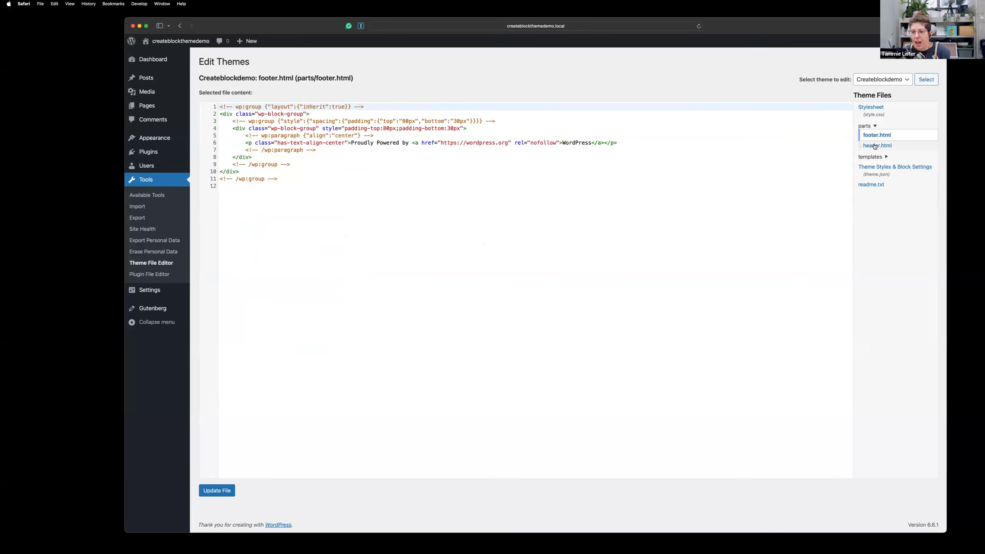
left_click(875, 146)
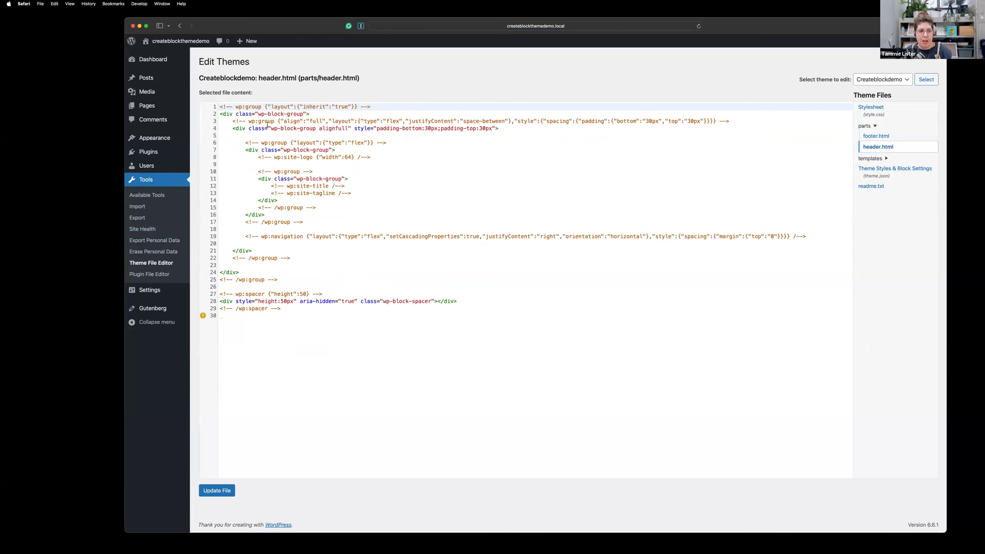
Step: Activate the Twenty Twenty-Four theme from the installed themes
mouse_move(153, 137)
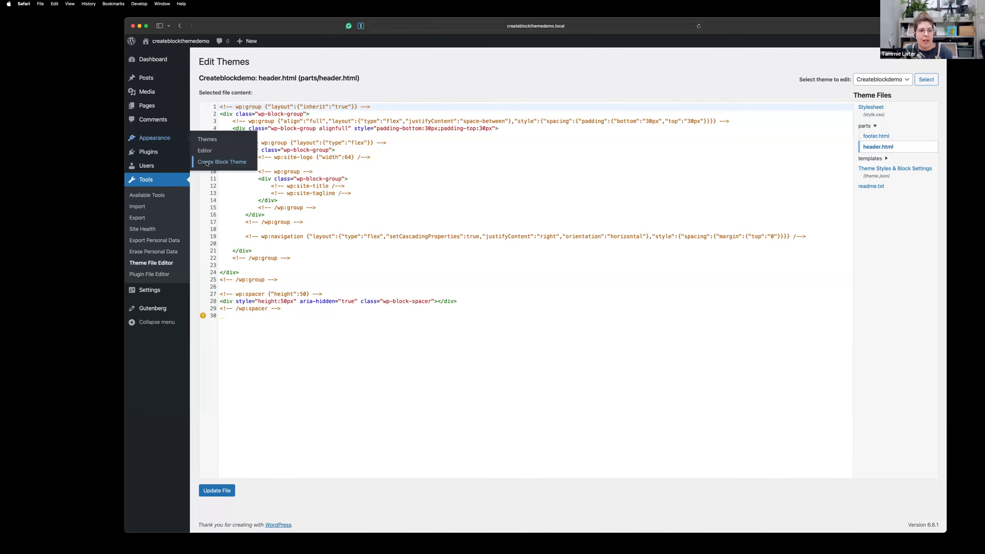
left_click(207, 163)
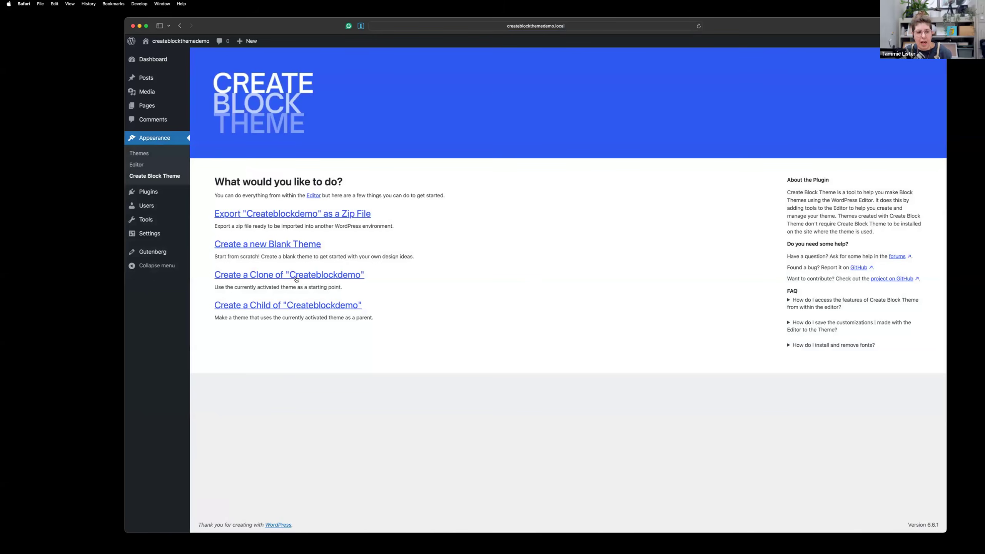
left_click(139, 155)
left_click(490, 226)
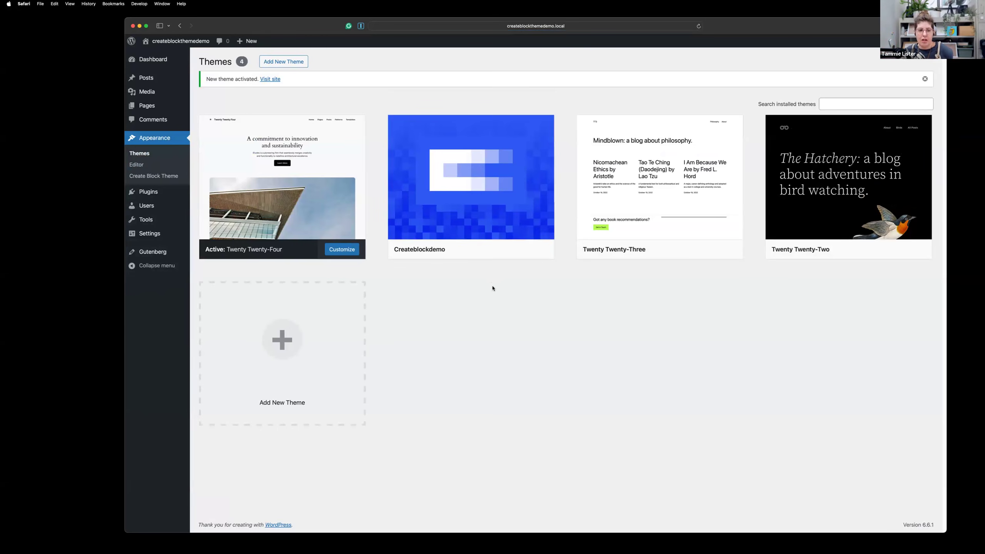
Step: Start a clone of Twenty Twenty-Four named "Clone theme" with the description "This is my clone"
left_click(154, 176)
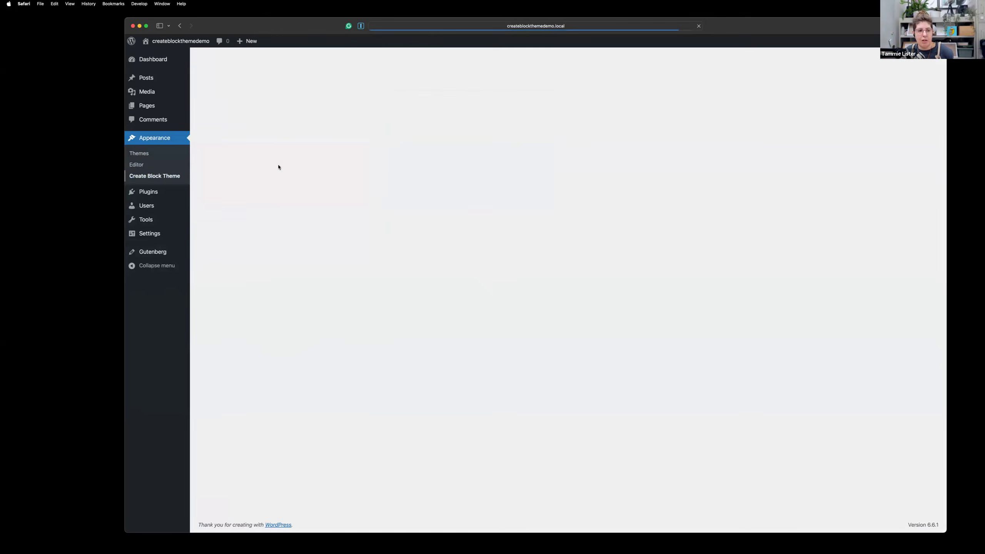
left_click(287, 275)
left_click(497, 243)
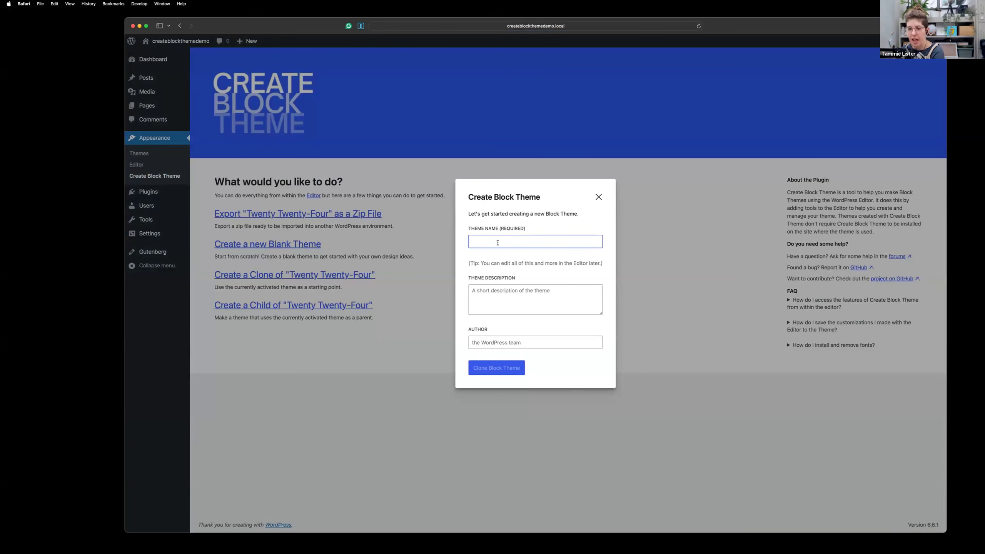
type("Clone theme")
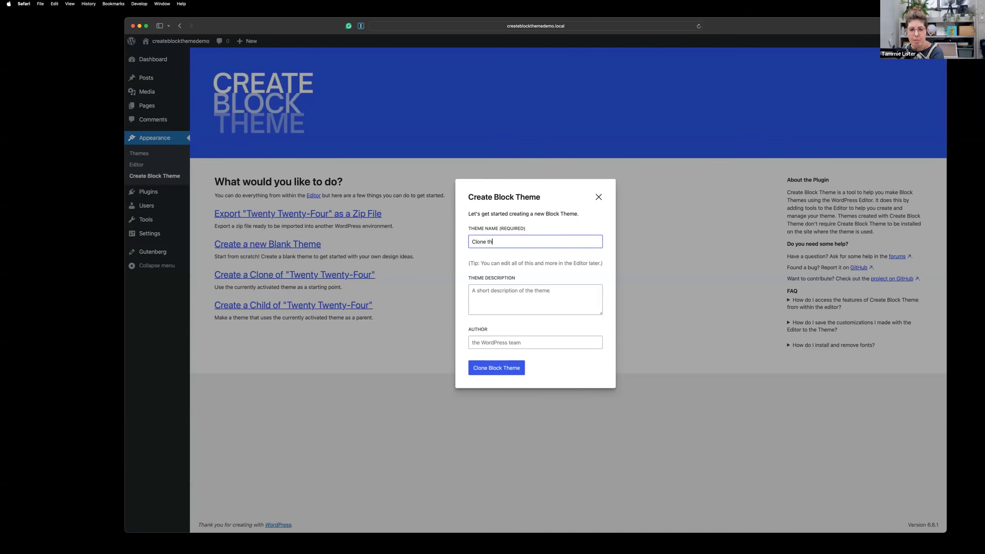
left_click(512, 289)
type("This ")
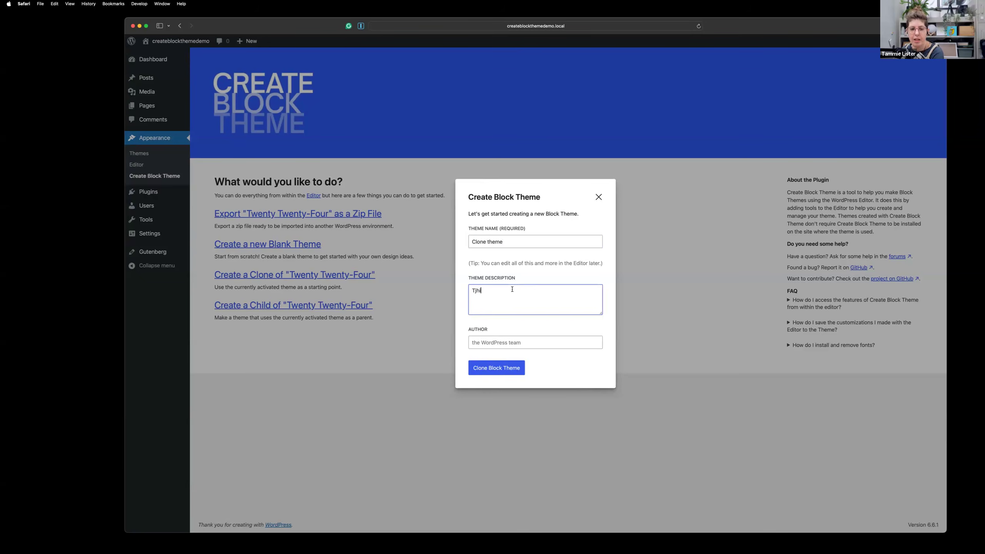
type("is my clone")
Step: Set the clone's author to "My author name" and create the cloned block theme
left_click(499, 342)
type("T")
key("BackSpace")
type("My author")
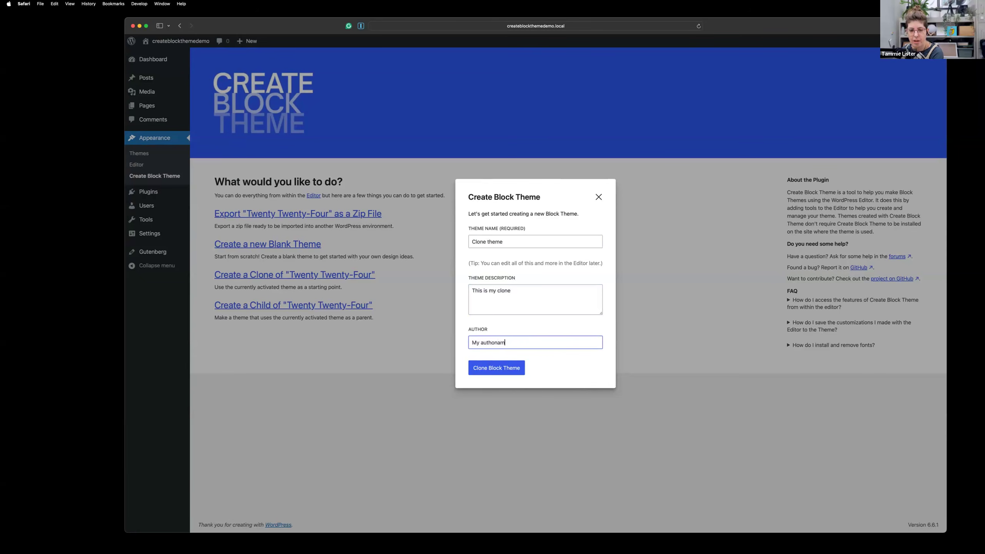
type(" name")
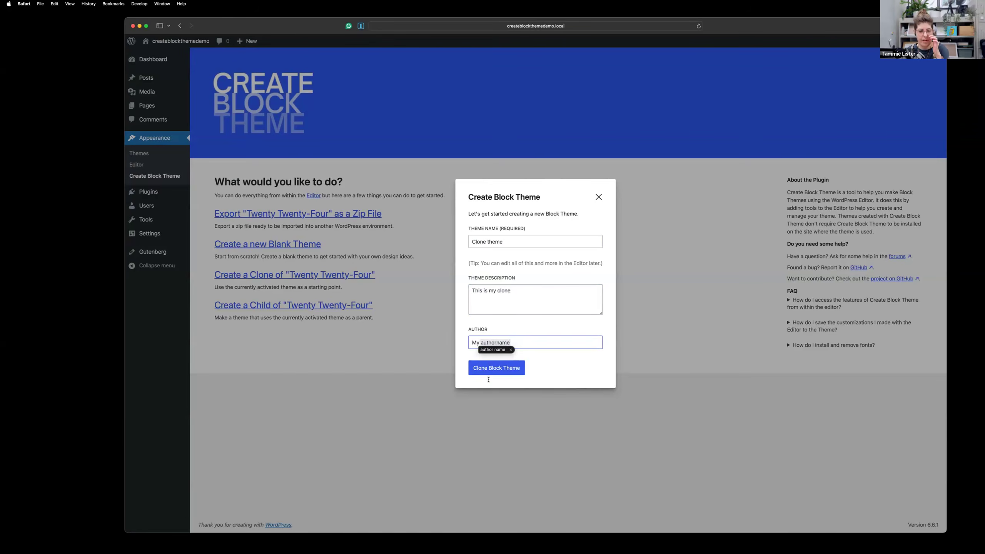
left_click(494, 372)
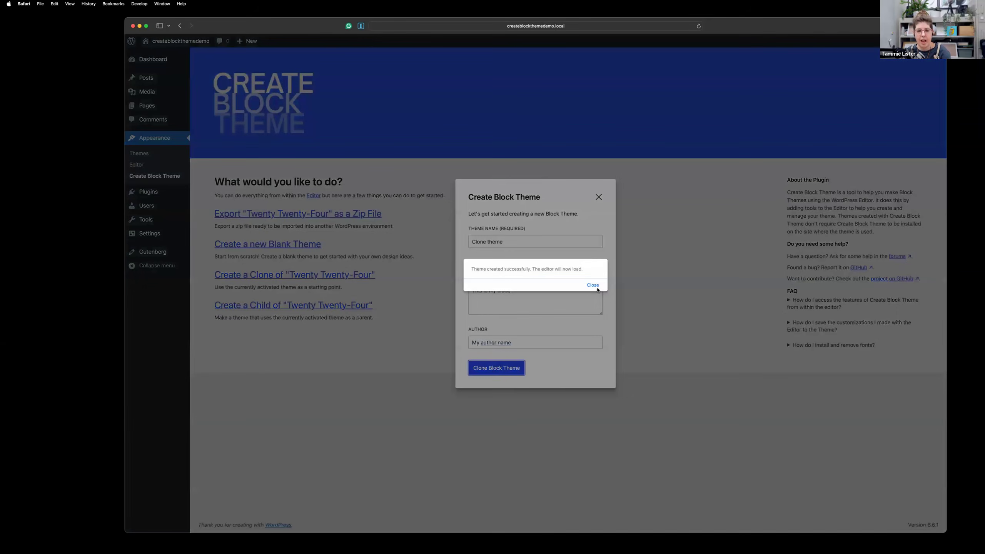
left_click(597, 285)
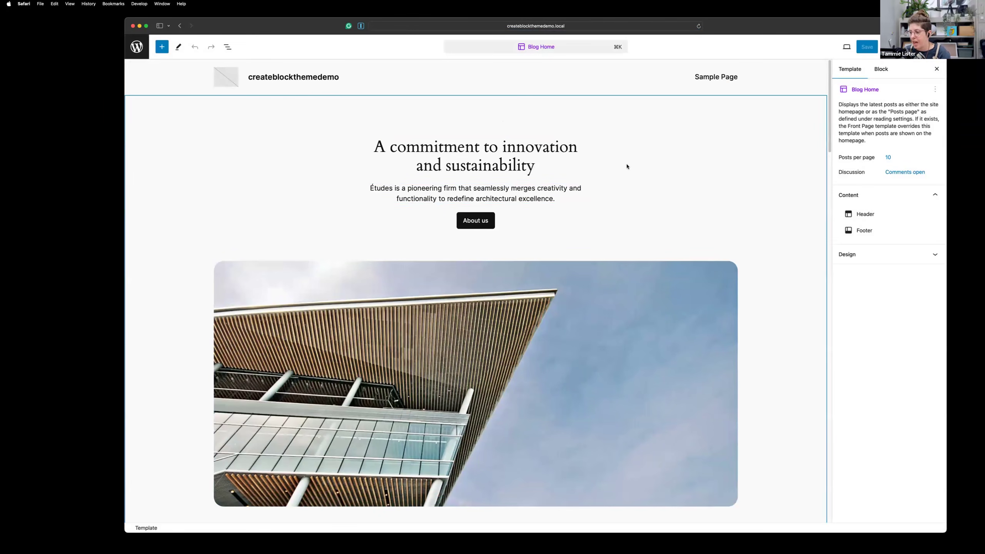
Step: Leave the site editor and view the details of Clone theme among the installed themes
left_click(137, 47)
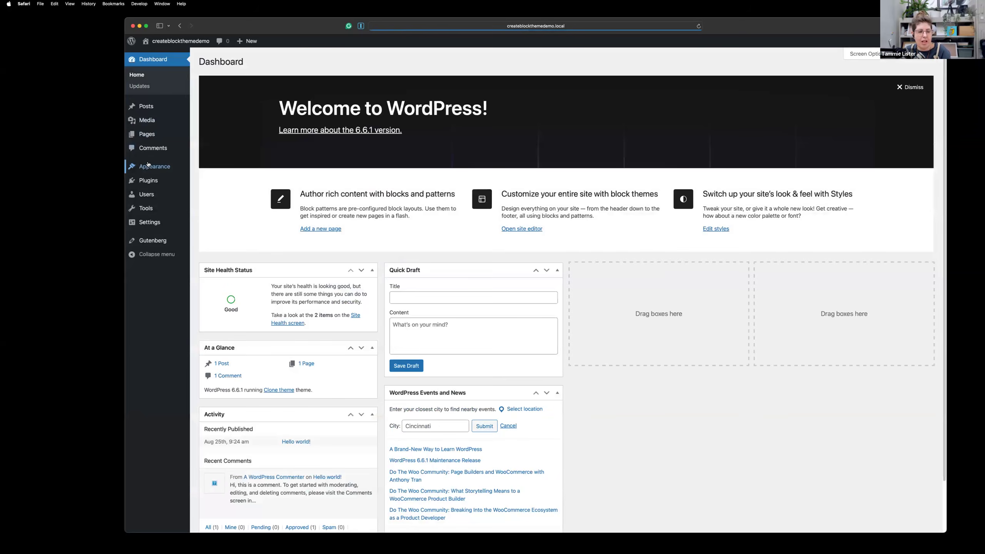
mouse_move(148, 165)
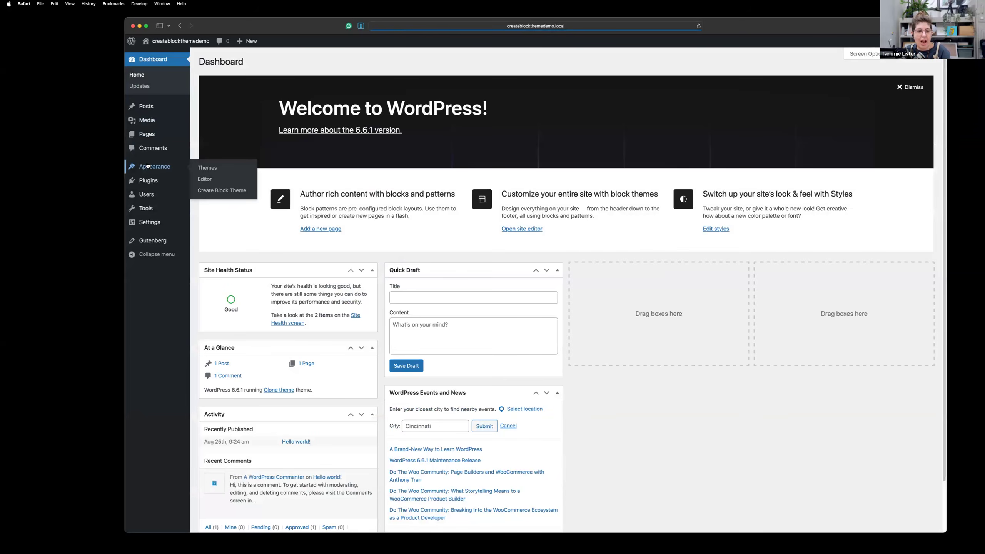
left_click(229, 167)
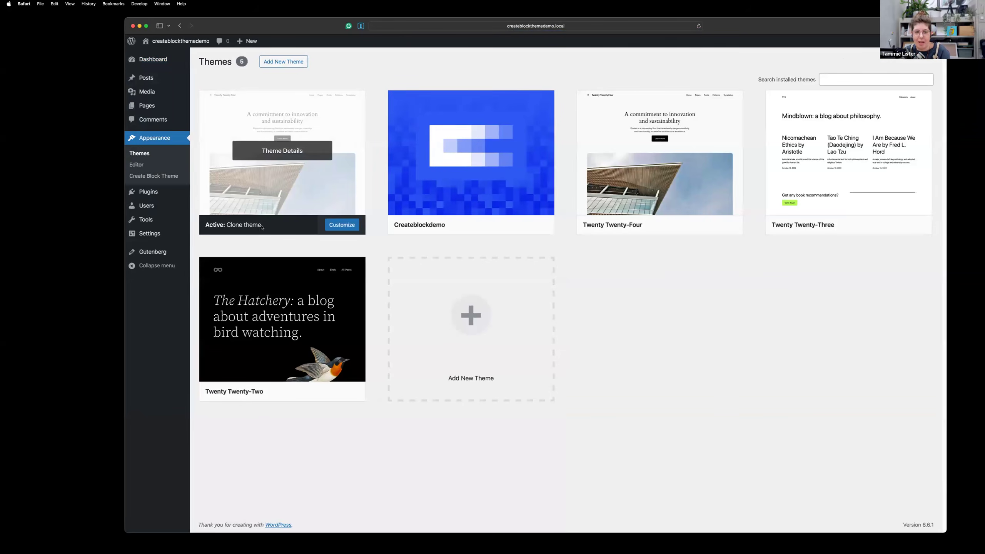
mouse_move(587, 228)
left_click(282, 151)
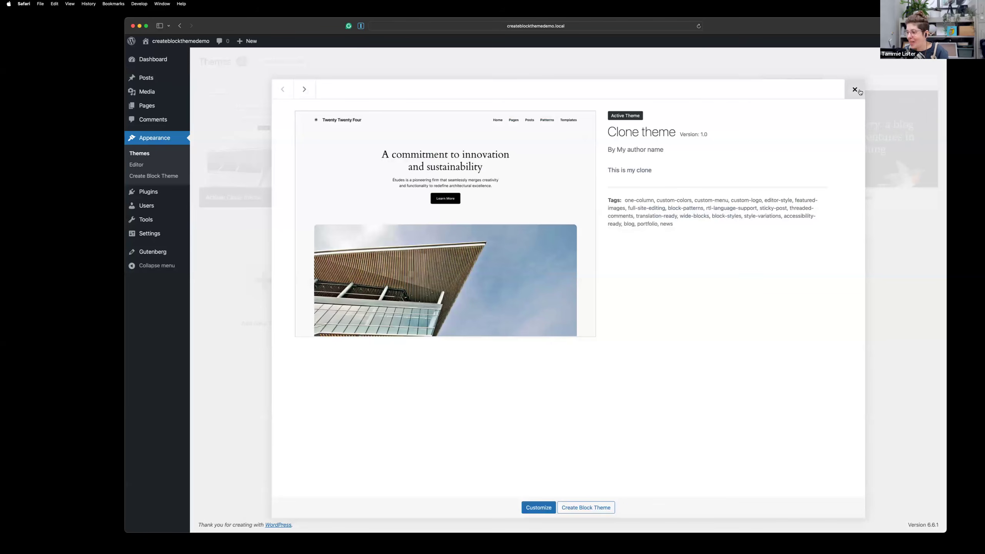
left_click(855, 90)
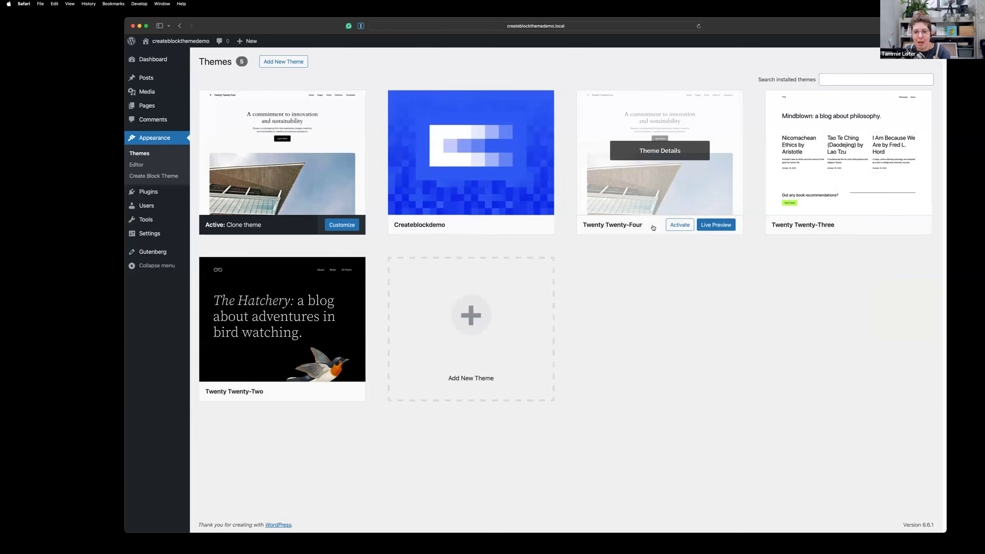
Step: Activate Twenty Twenty-Four and start a child theme of it named "Child of theme"
left_click(679, 224)
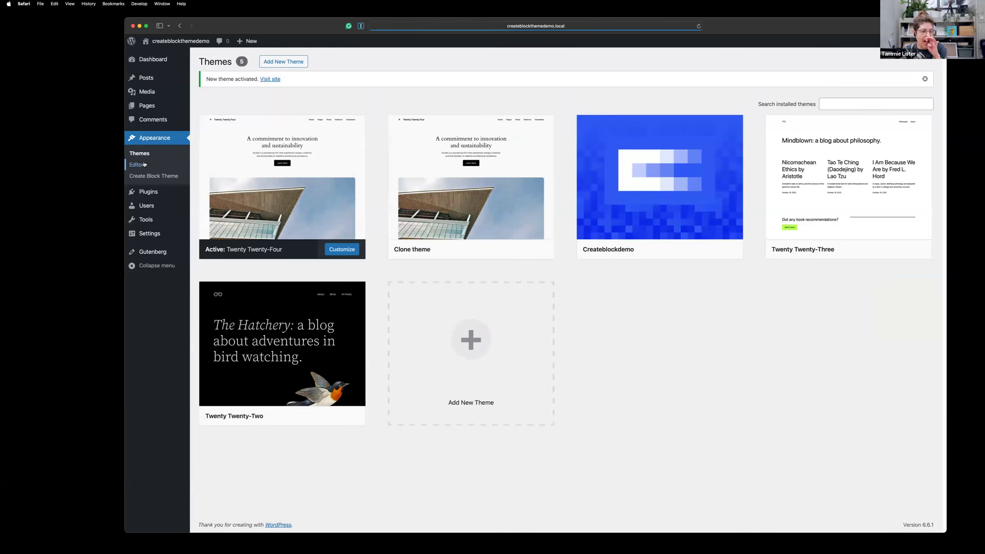
left_click(147, 176)
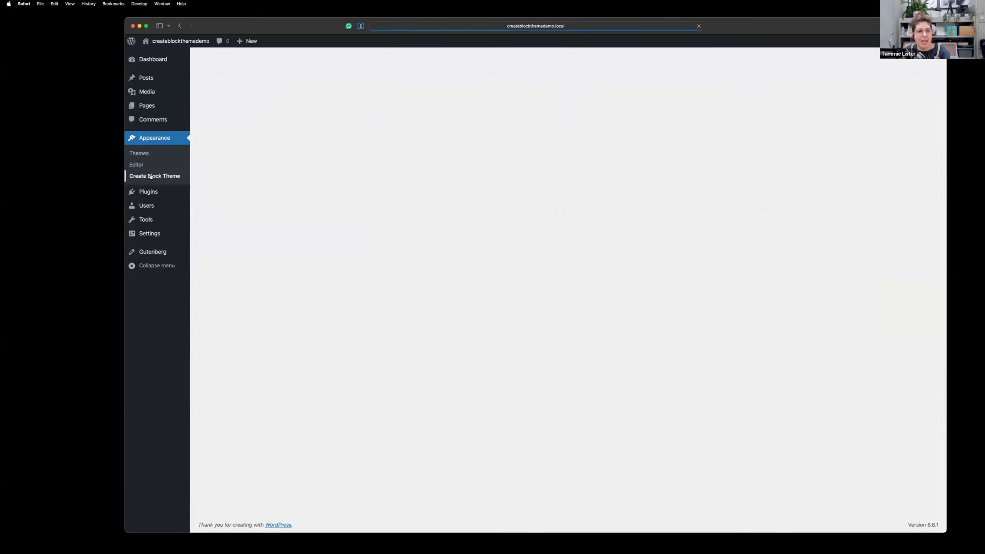
left_click(272, 306)
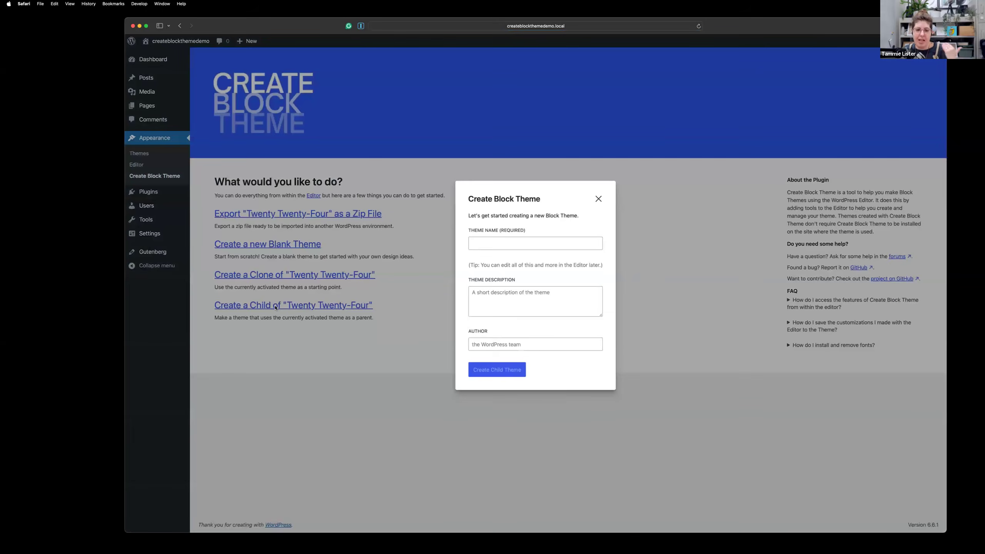
left_click(498, 242)
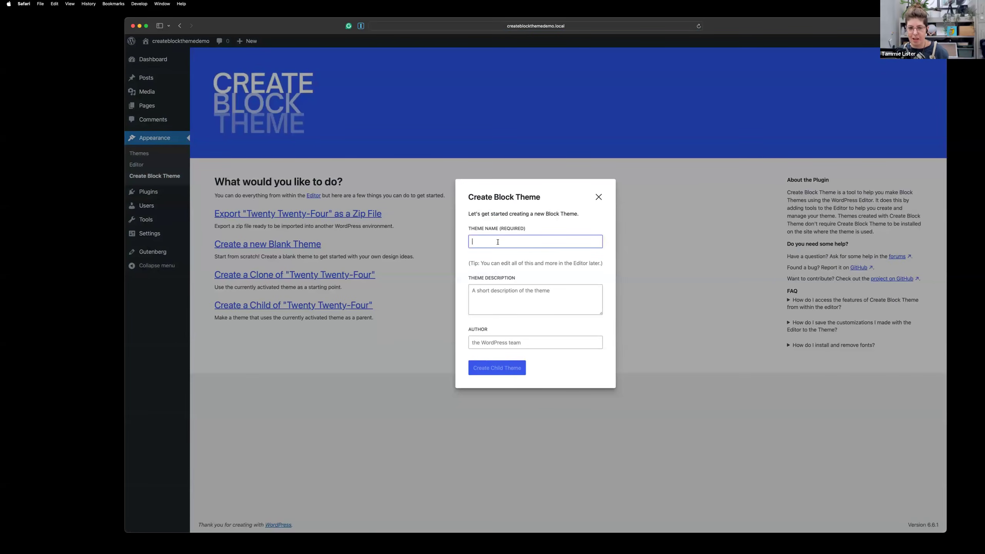
type("Child")
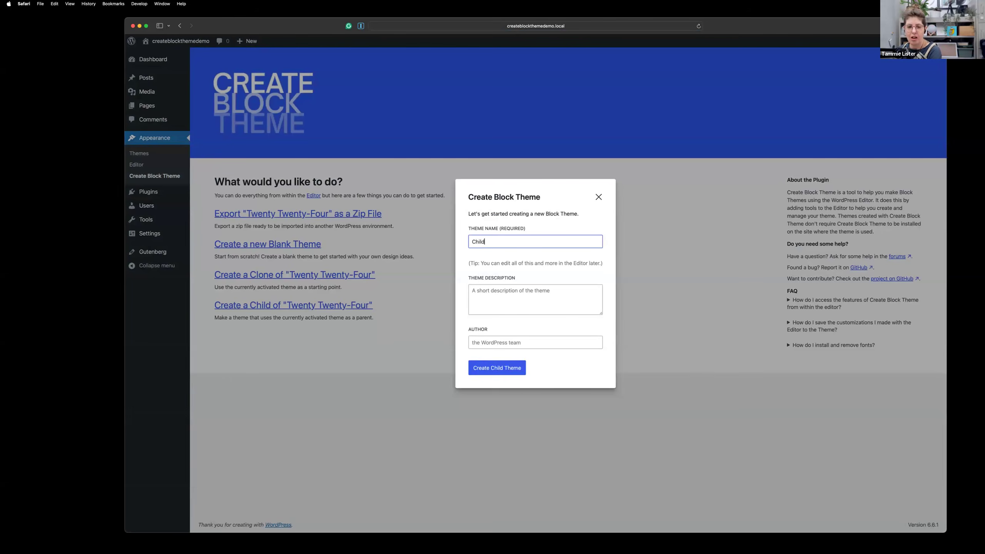
type(" of theme")
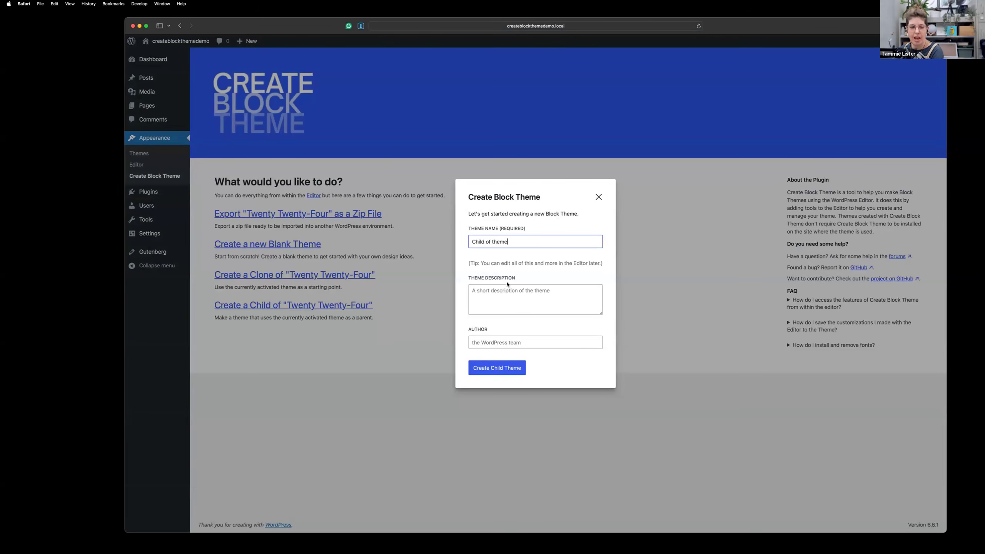
Step: Create the child theme with the description "This is a child theme of the theme" and the author "My authorname"
left_click(508, 295)
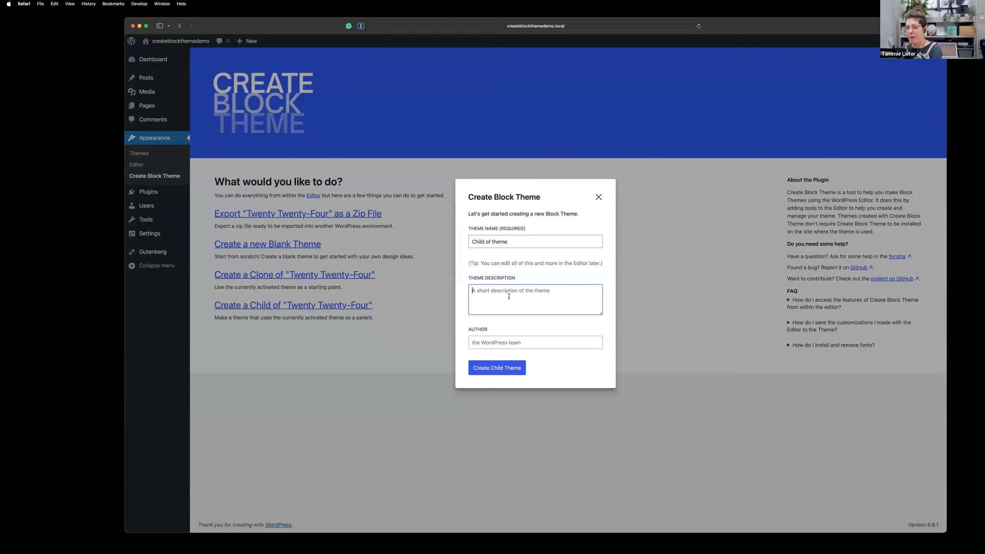
type("This is ")
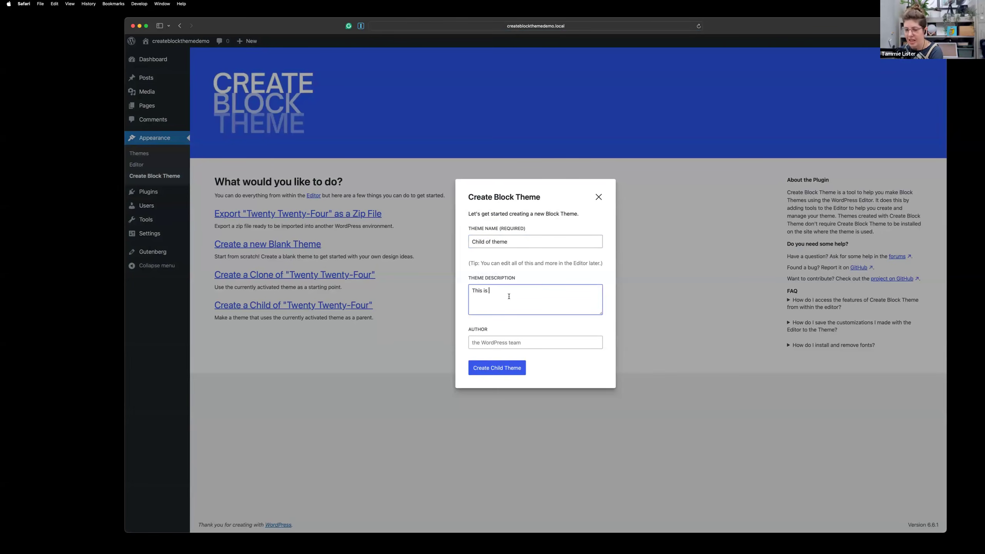
type("a child theme of the theme")
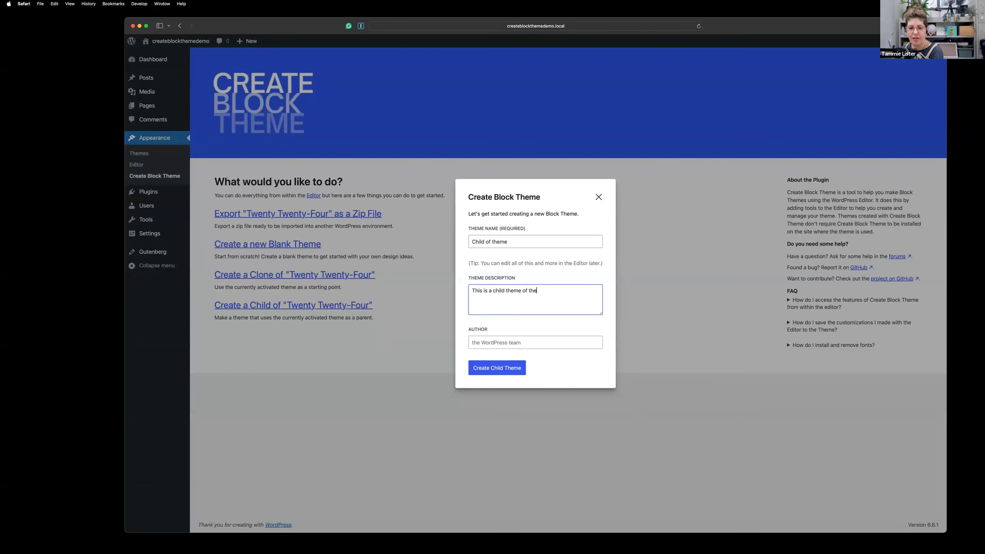
left_click(502, 344)
type("My authorname")
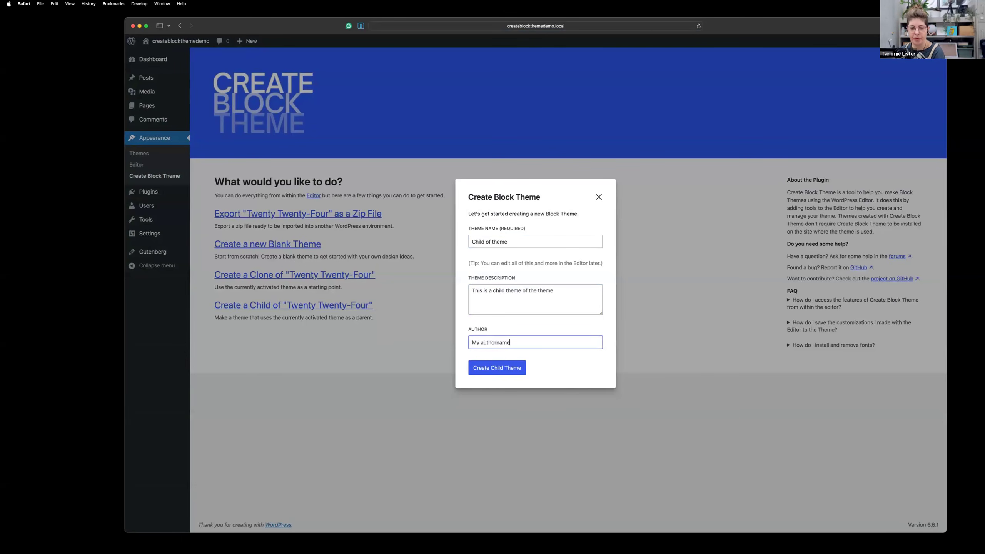
left_click(493, 368)
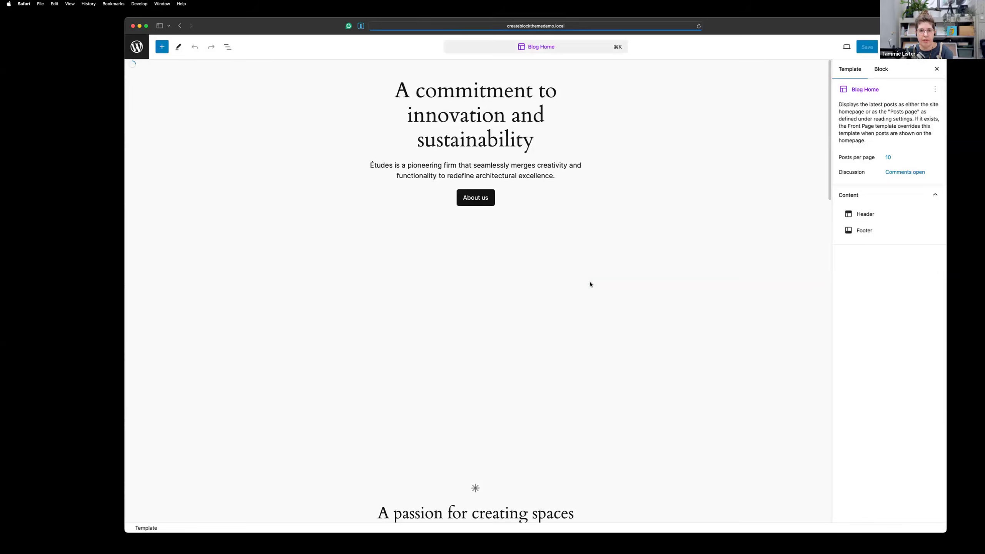
Step: Leave the site editor and inspect the child theme's style.css and theme.json in the theme file editor
left_click(136, 46)
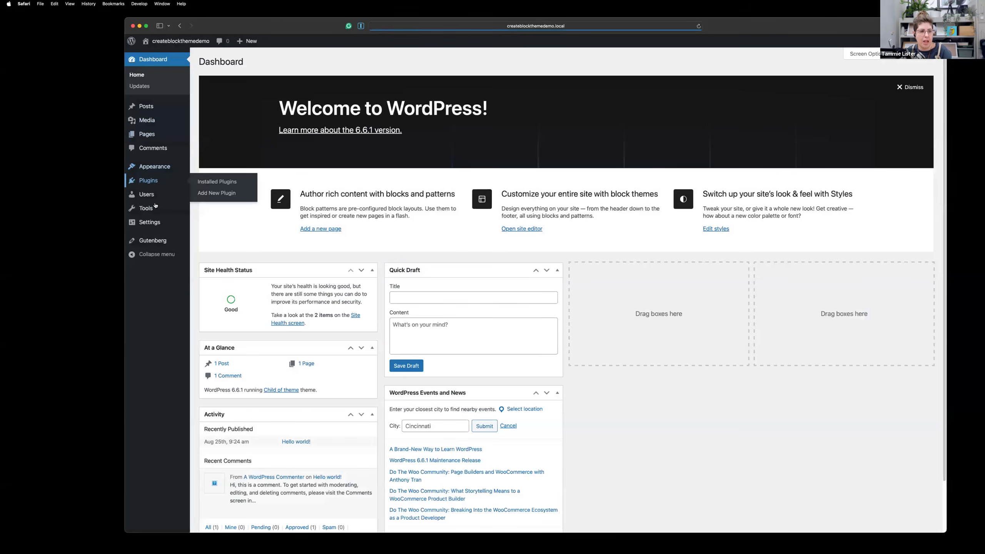
left_click(153, 210)
left_click(155, 262)
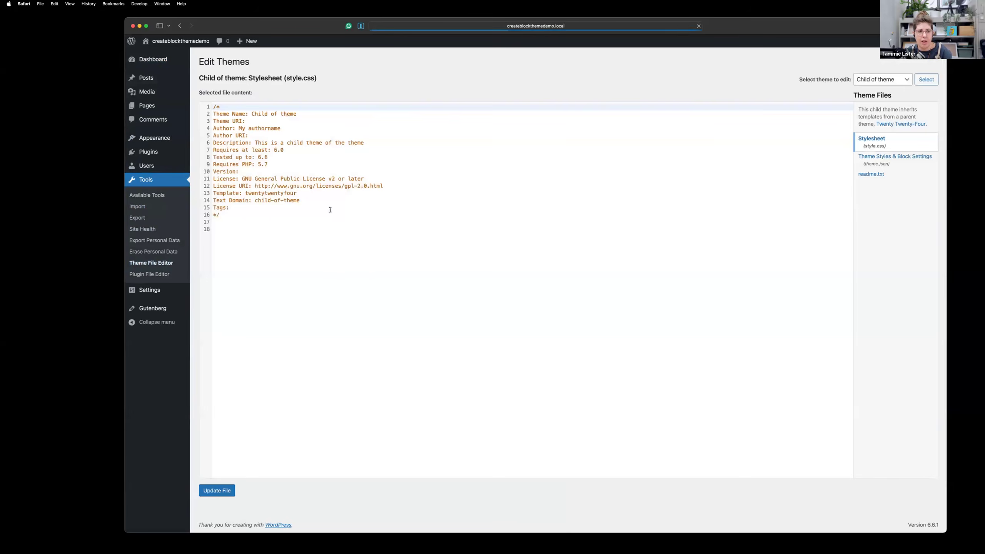
left_click(886, 161)
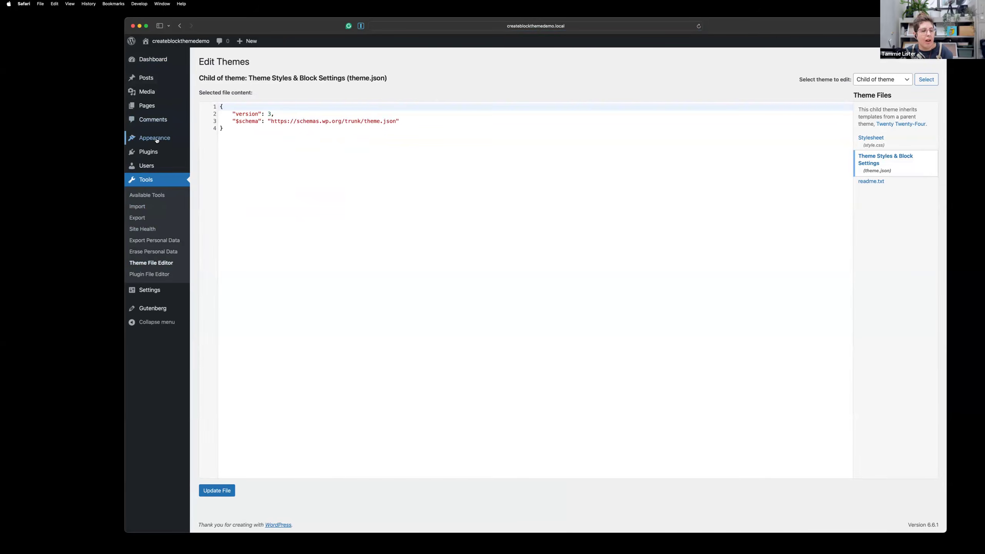
Step: Open the Create Block Theme page for the active child theme
mouse_move(157, 140)
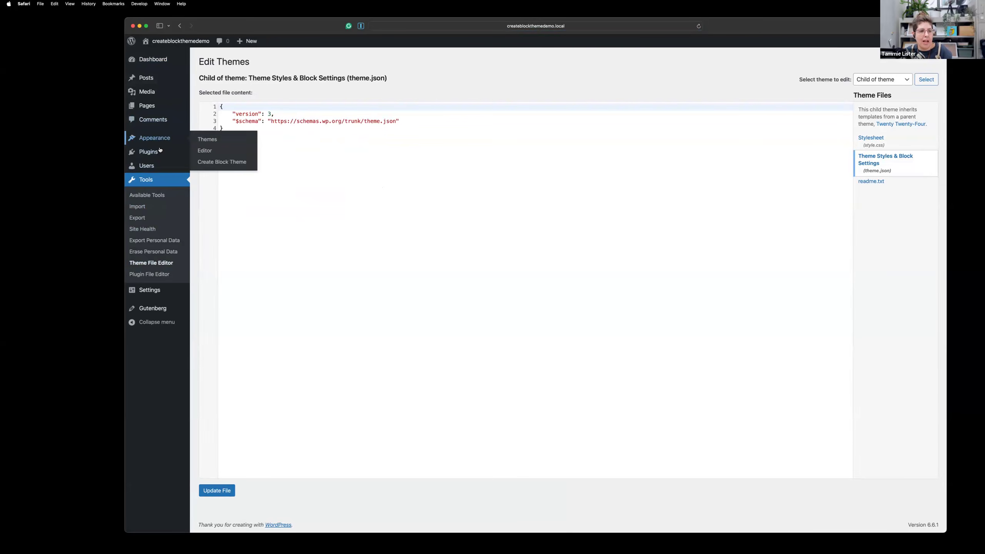
left_click(157, 152)
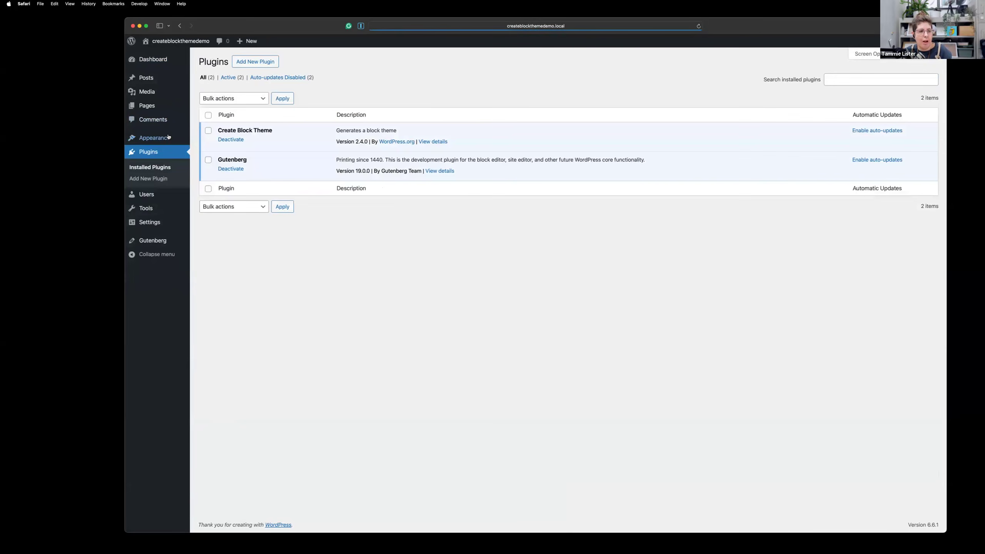
mouse_move(159, 139)
left_click(199, 163)
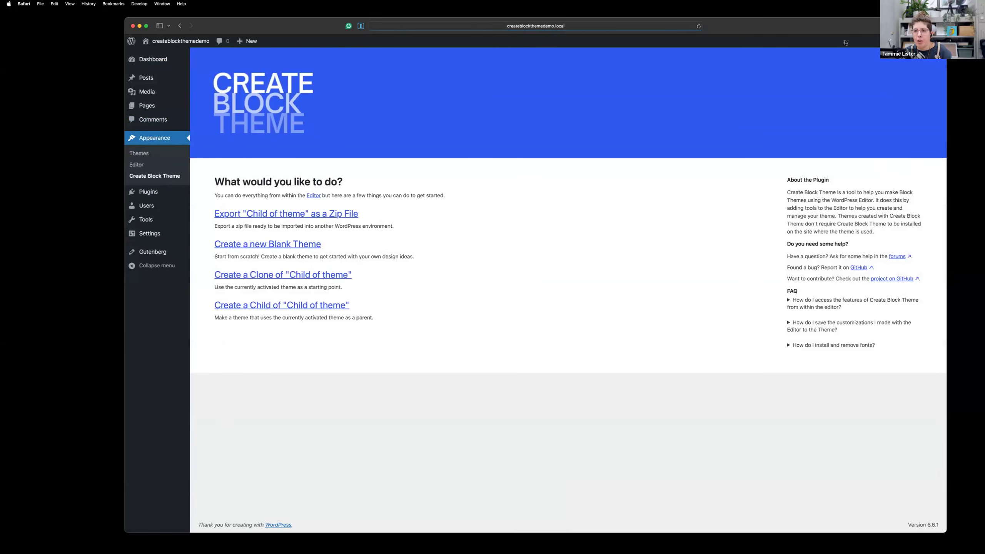
Step: Switch to Preview and view the slides "Step two: Decide approach" and "Choose your own adventure?" in Create Block Theme Plugin.pdf
left_click_drag(852, 32, 776, 109)
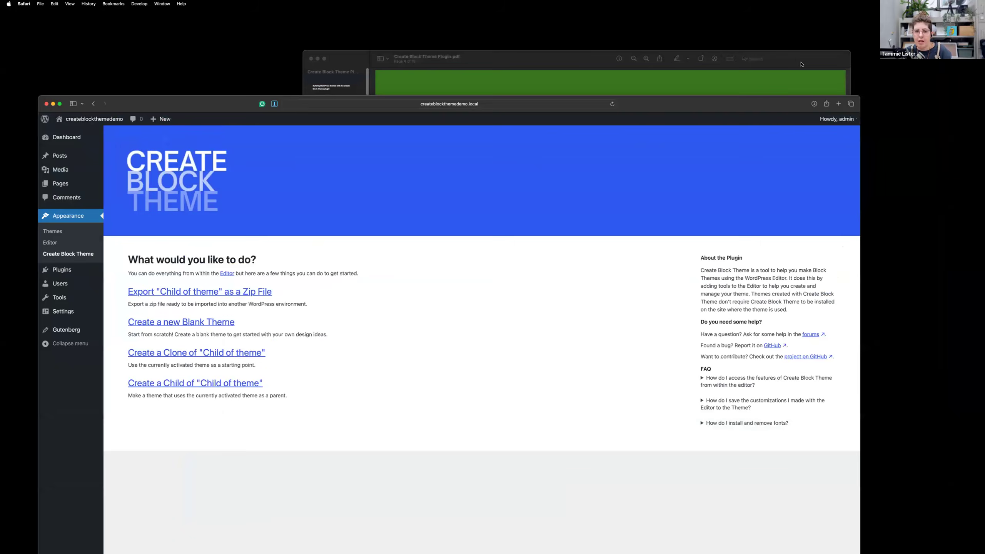
left_click(801, 63)
left_click(330, 263)
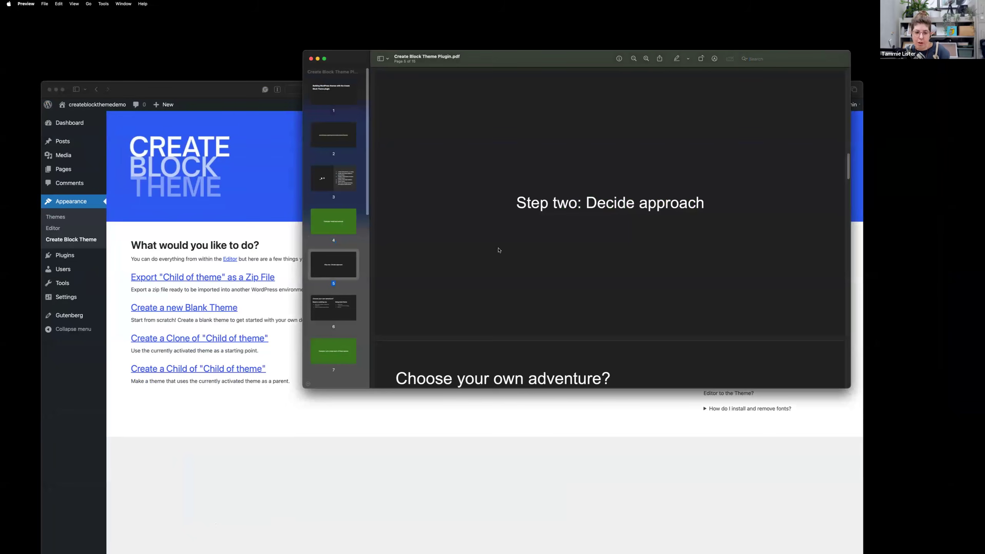
scroll(497, 250, "up", 2)
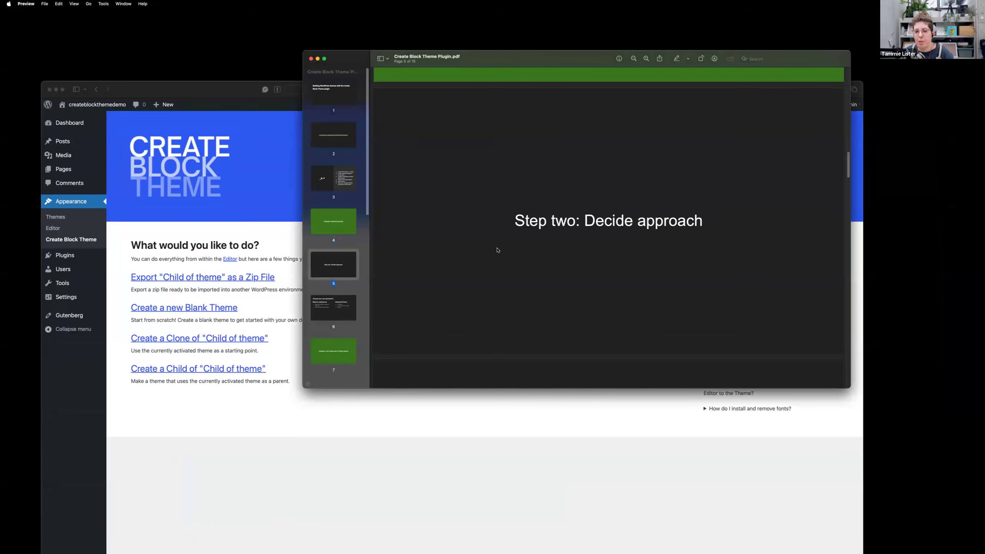
left_click(338, 302)
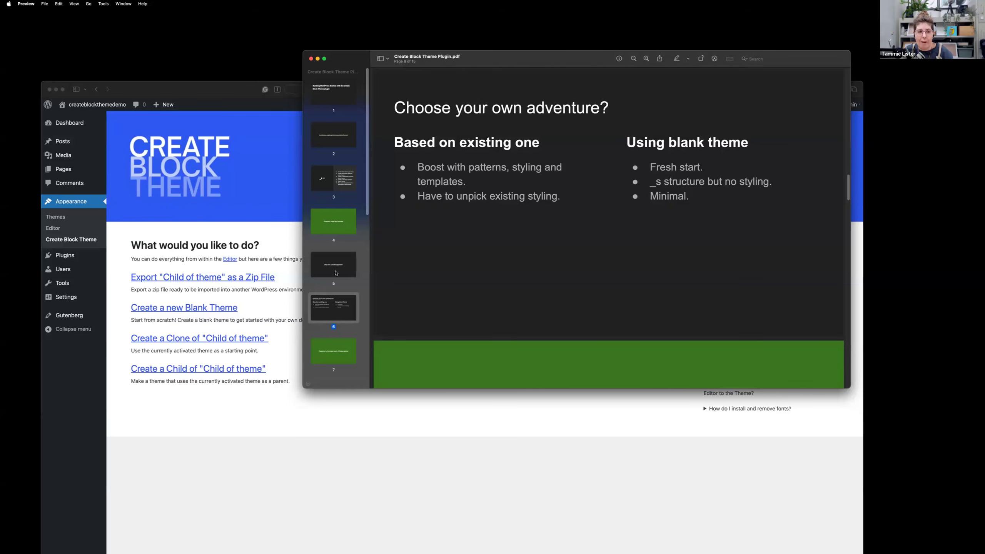
Step: Go through slides 7 to 10, reading "Create Block Theme Plugin in Site Editor" and "What can it do?"
scroll(339, 294, "down", 3)
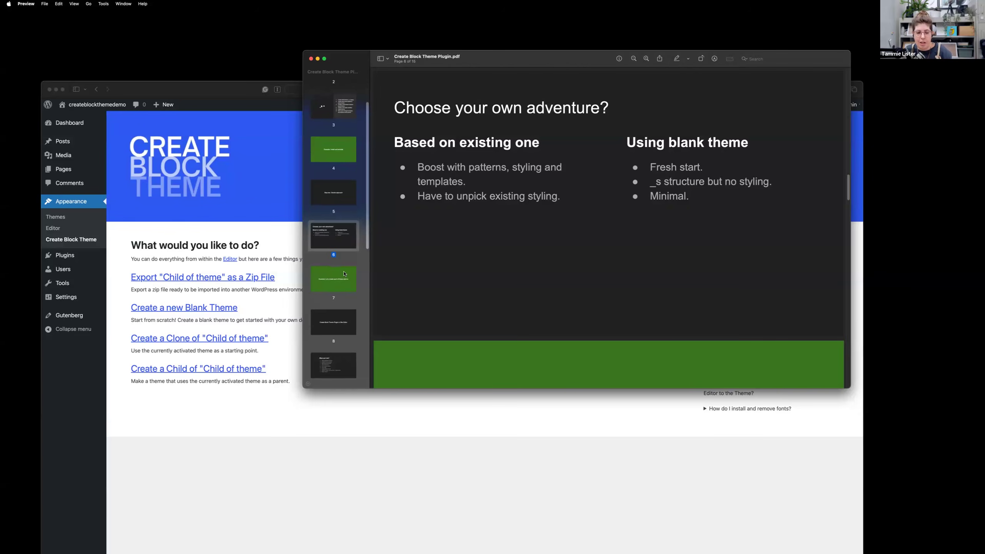
left_click(342, 274)
scroll(343, 274, "down", 2)
left_click(343, 268)
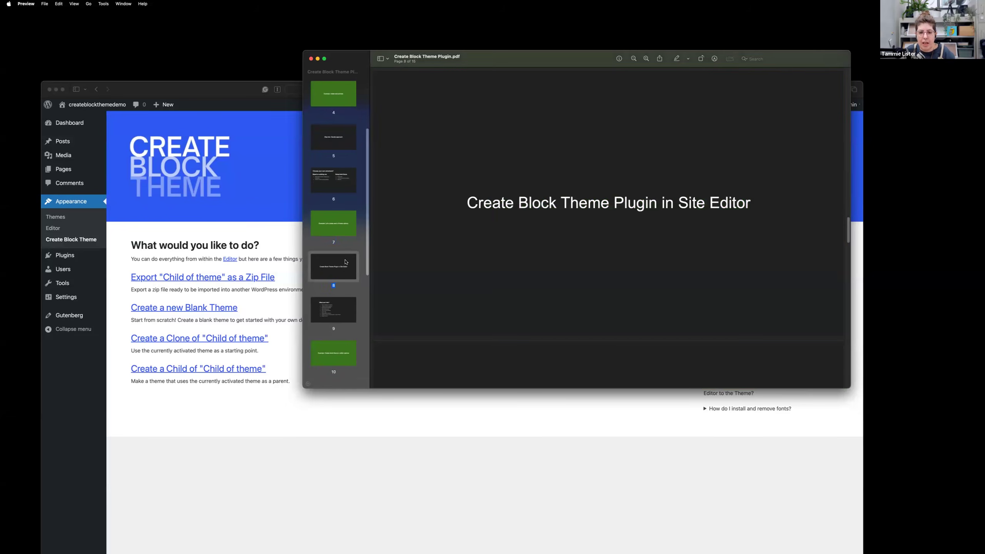
scroll(345, 262, "down", 2)
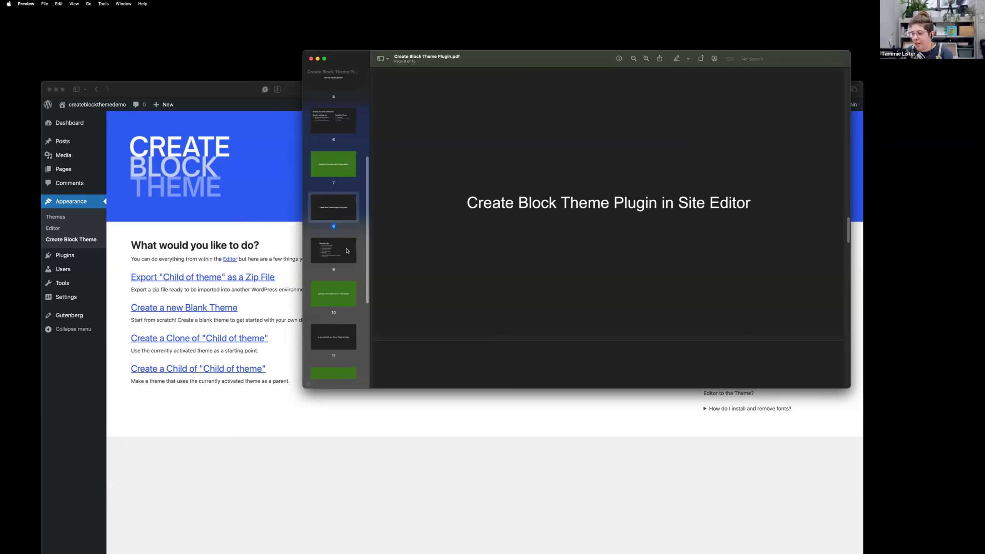
left_click(347, 250)
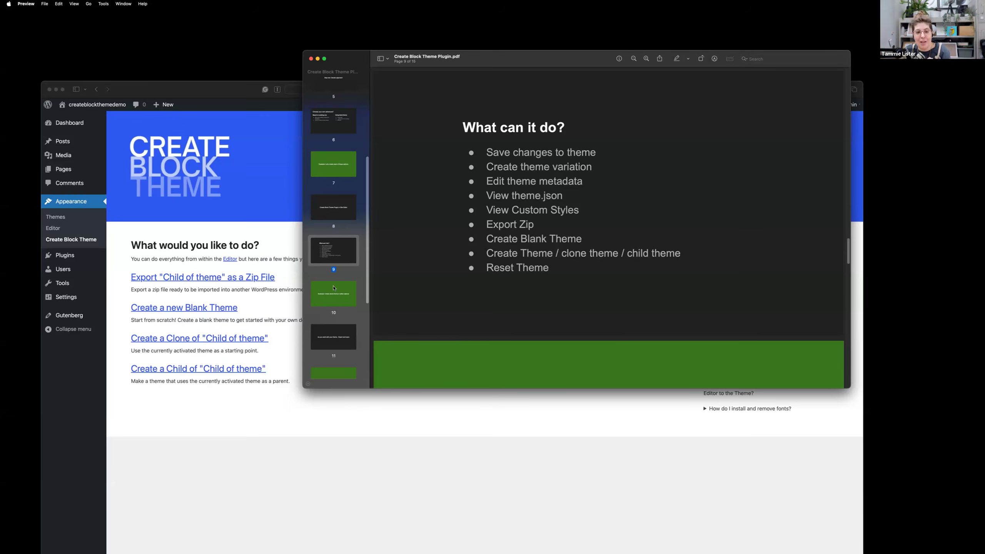
left_click(335, 287)
Step: Switch back to Safari and activate the Createblockdemo theme among the installed themes
left_click(354, 445)
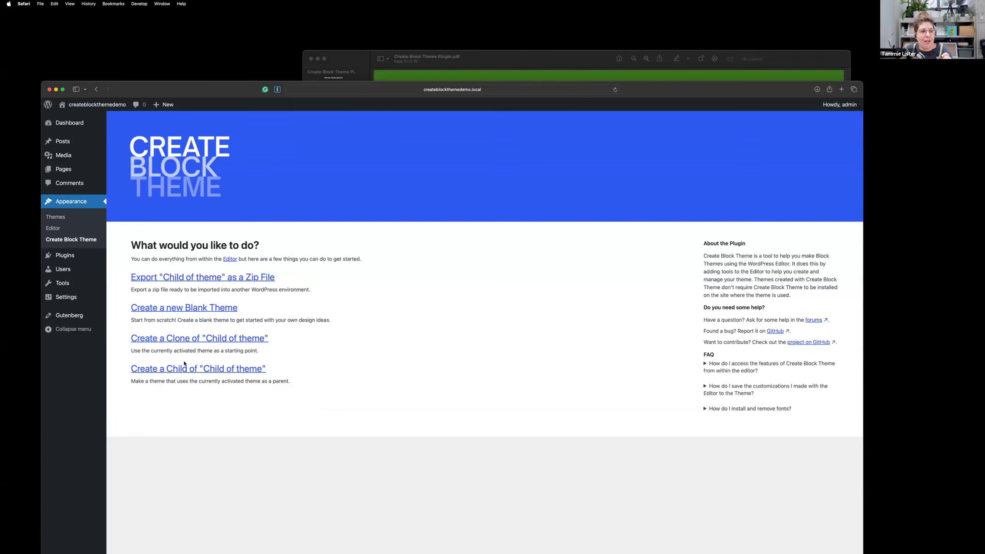
left_click(75, 218)
left_click_drag(247, 93, 320, 34)
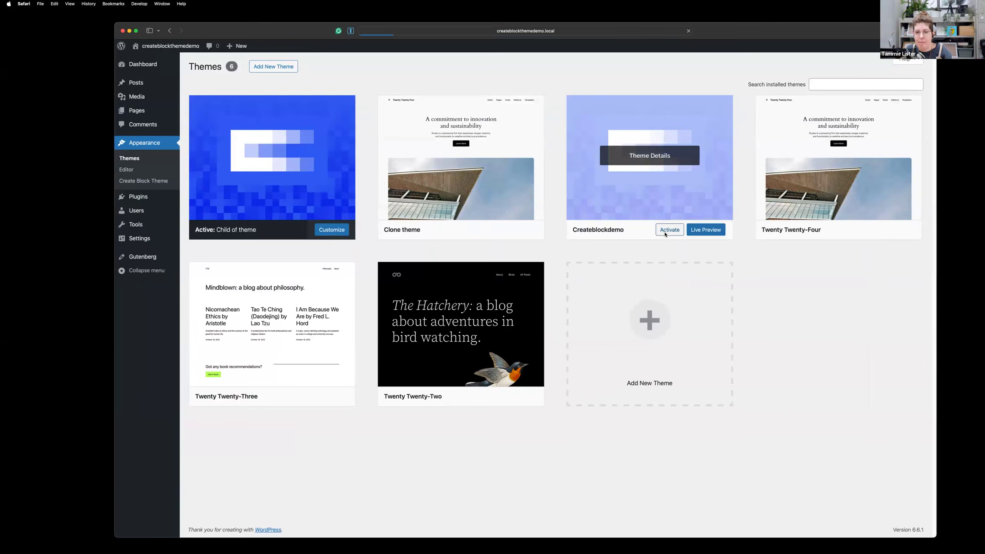
left_click(669, 229)
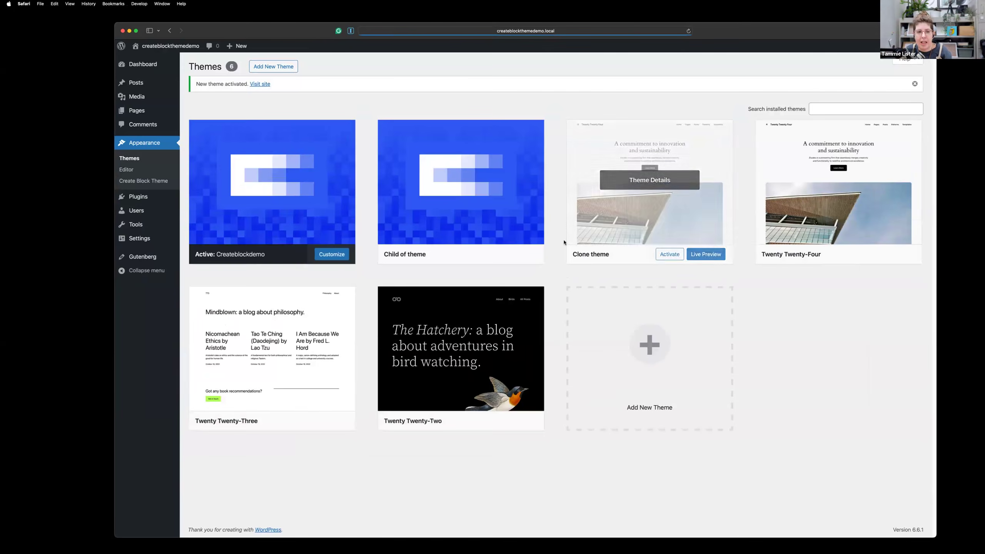
Step: Add a Front Page template to Createblockdemo in the site editor, starting from the suggested blog layout pattern
left_click(147, 172)
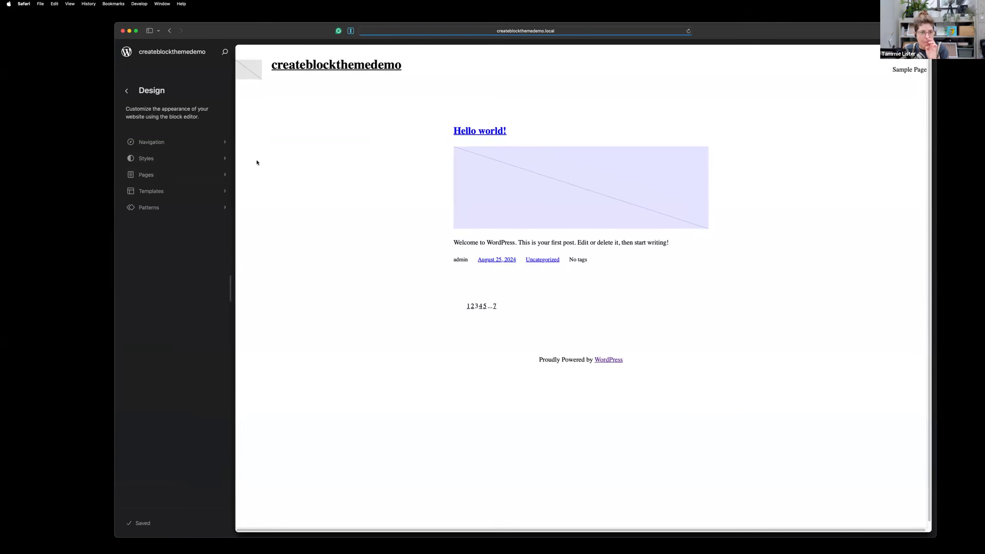
left_click(197, 190)
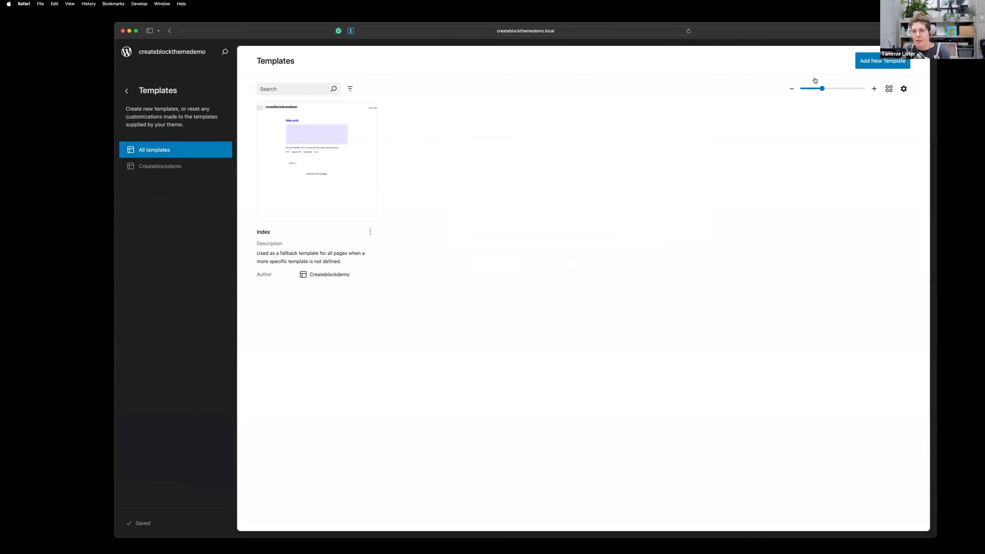
left_click(861, 65)
left_click(411, 147)
left_click(298, 155)
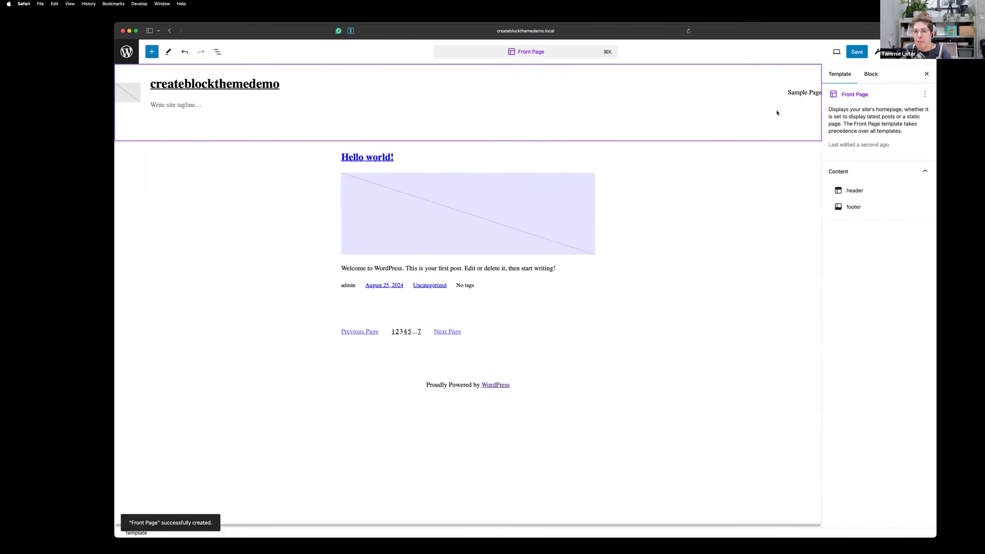
Step: Open the global styles, dismiss the welcome guide and examine the default color palette
left_click(912, 60)
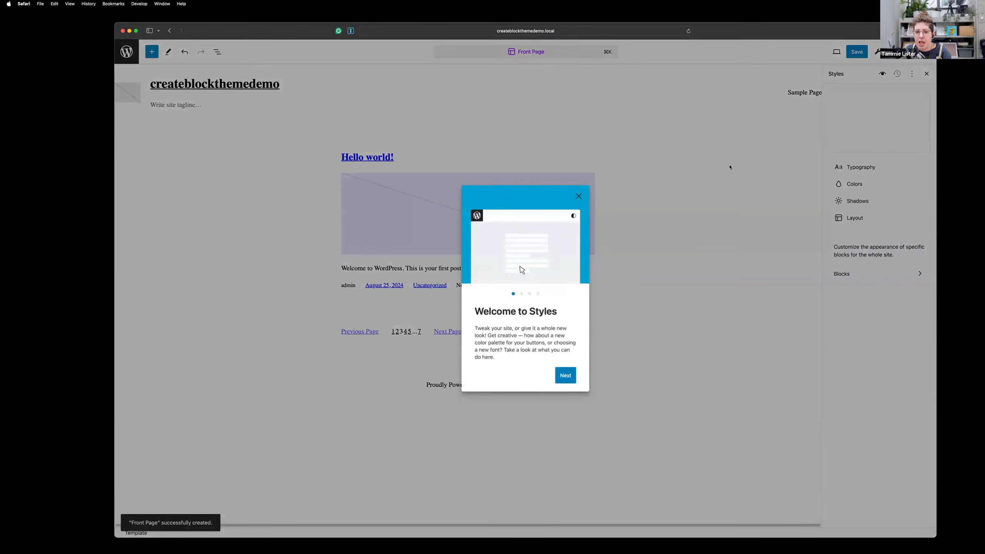
left_click(577, 195)
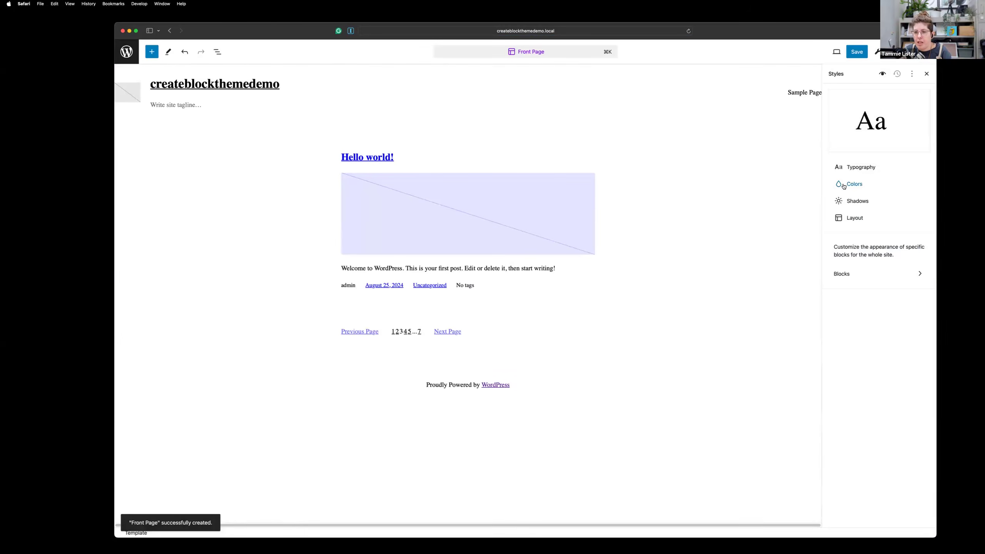
left_click(849, 185)
left_click(875, 152)
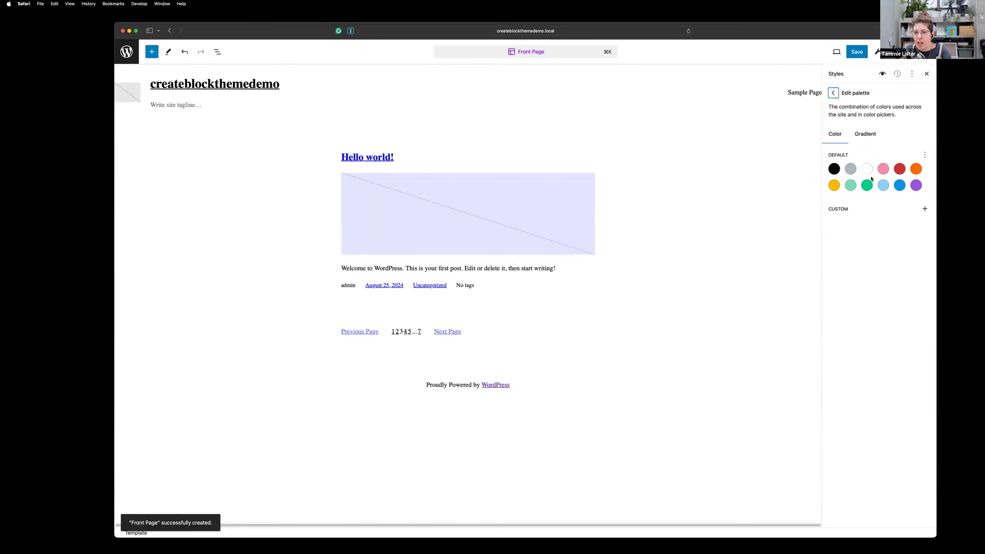
left_click(850, 169)
left_click(907, 224)
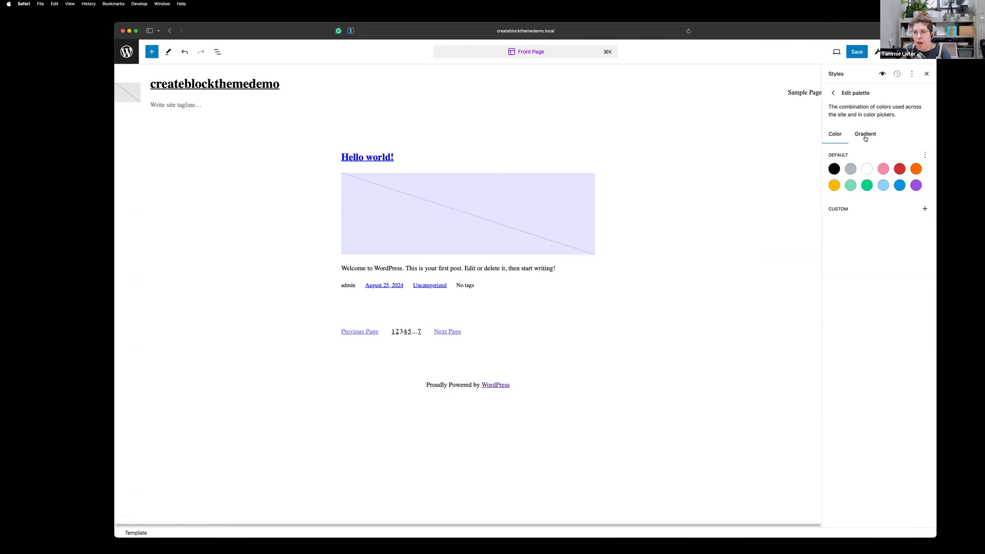
Step: Set the site's text color to Black in the global styles
left_click(832, 93)
left_click(849, 189)
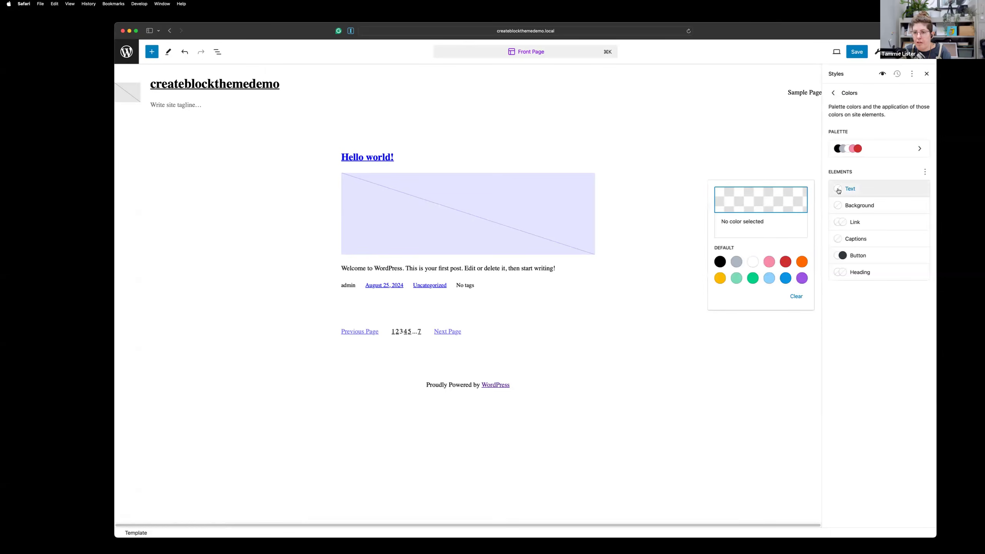
left_click(720, 262)
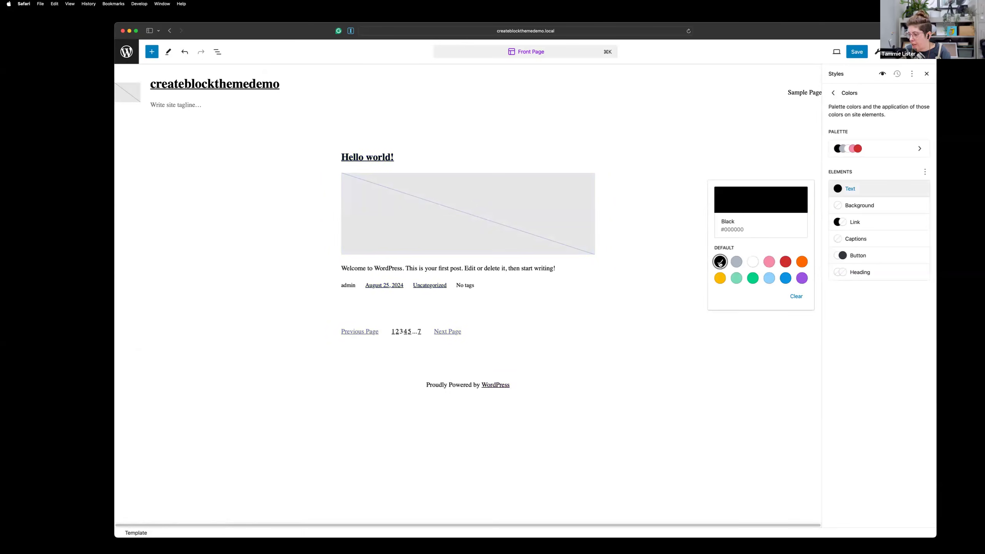
left_click(859, 318)
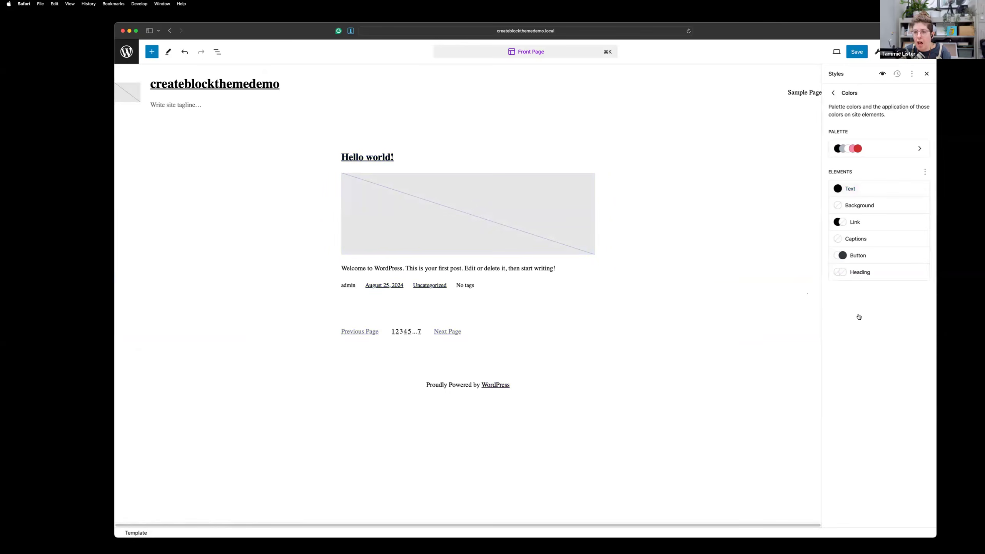
Step: Set the site's background color to Black and its text color to White
left_click(835, 210)
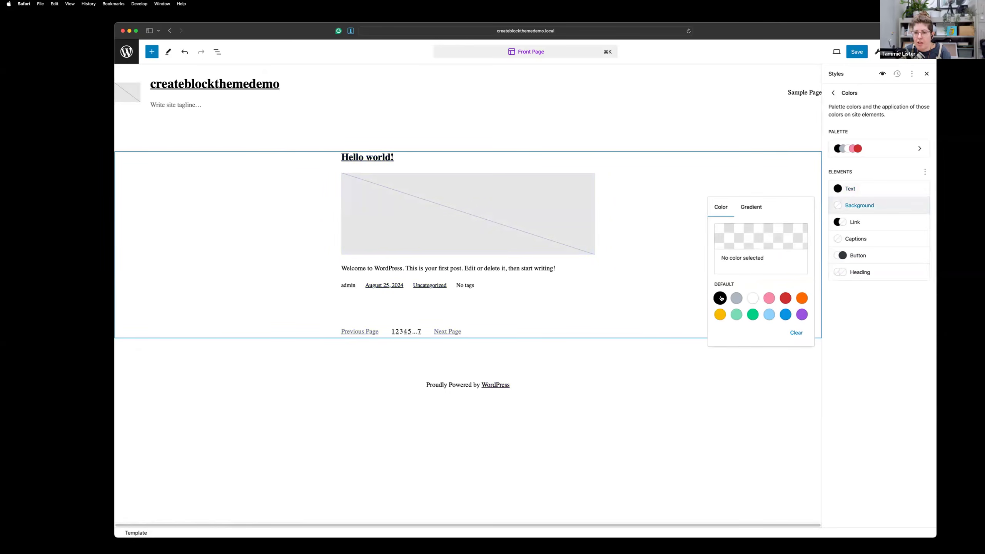
left_click(720, 297)
left_click(850, 188)
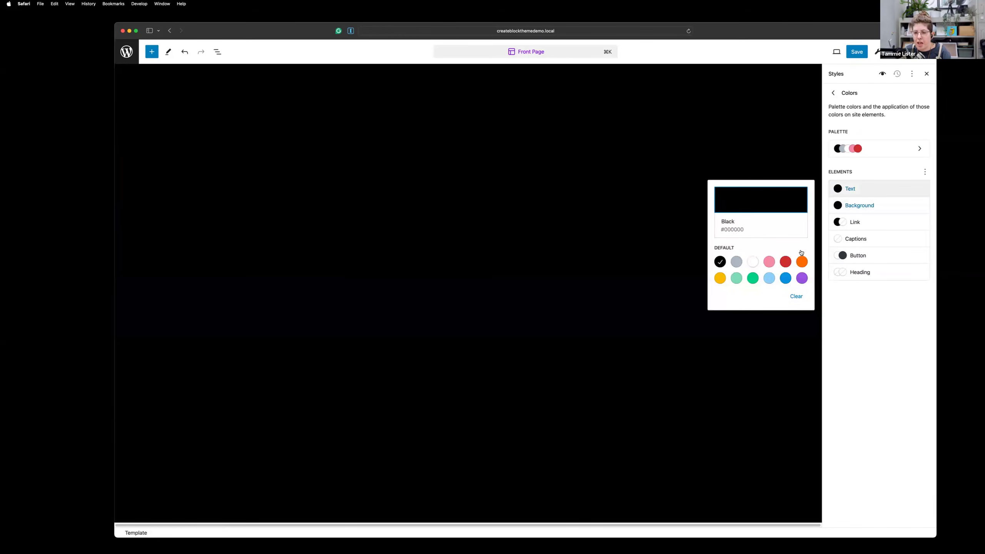
left_click(753, 262)
left_click(867, 323)
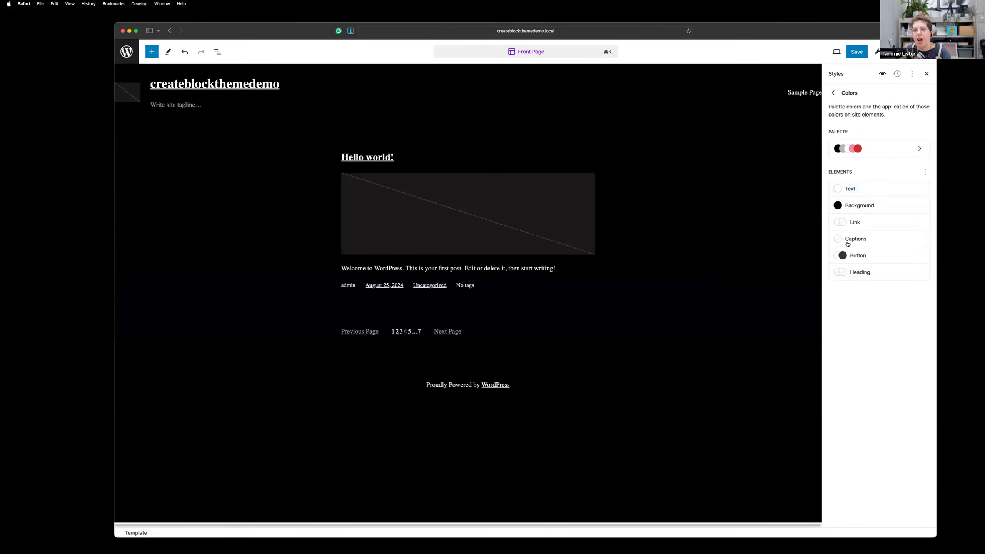
Step: Set the default link color to Pale pink
left_click(855, 223)
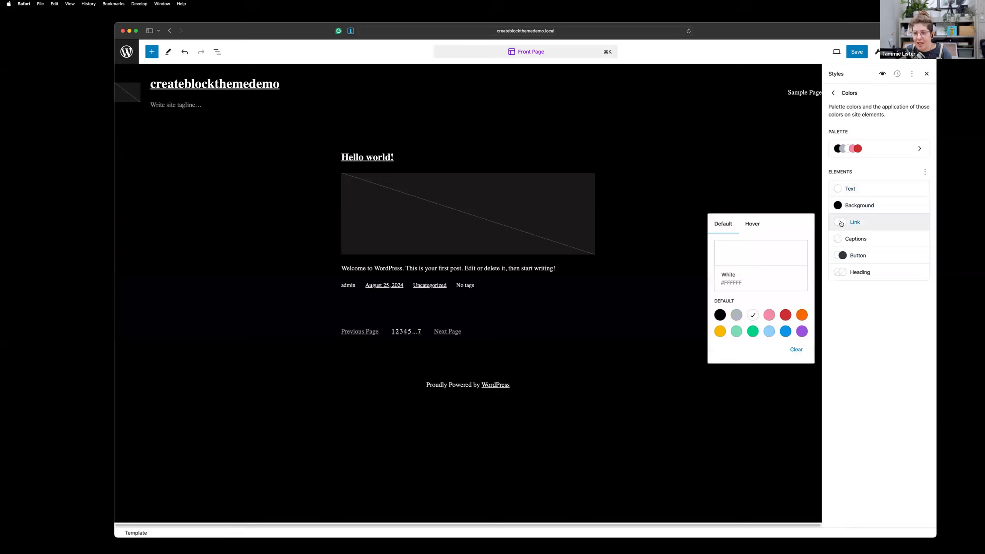
left_click(769, 314)
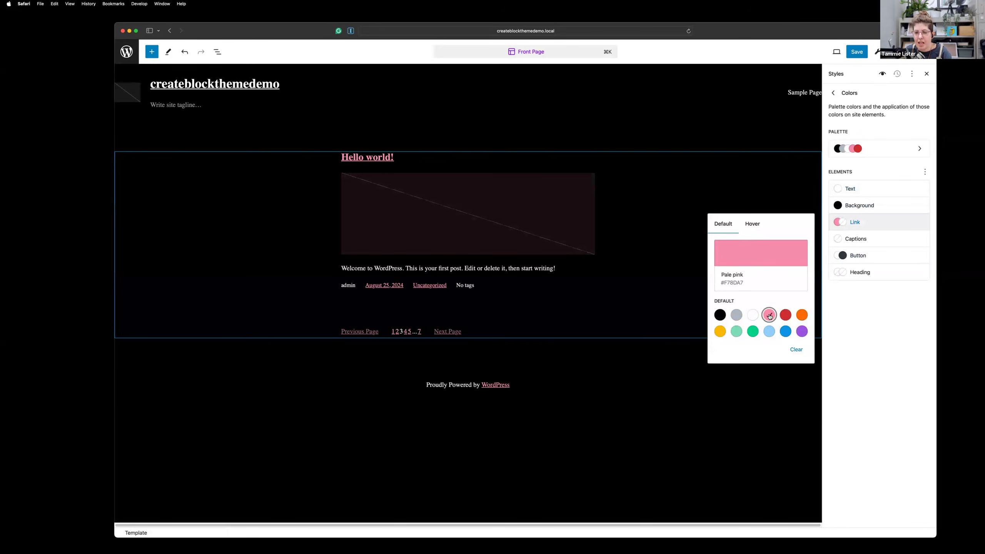
left_click(854, 329)
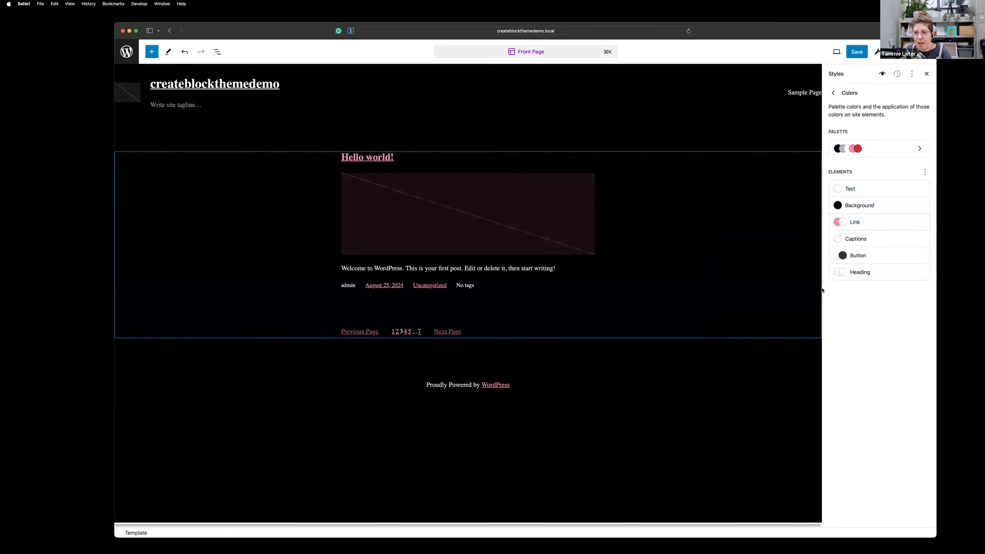
Step: Set the site layout's content width to 740 px and wide width to 1240 px, and save the site changes
left_click(831, 94)
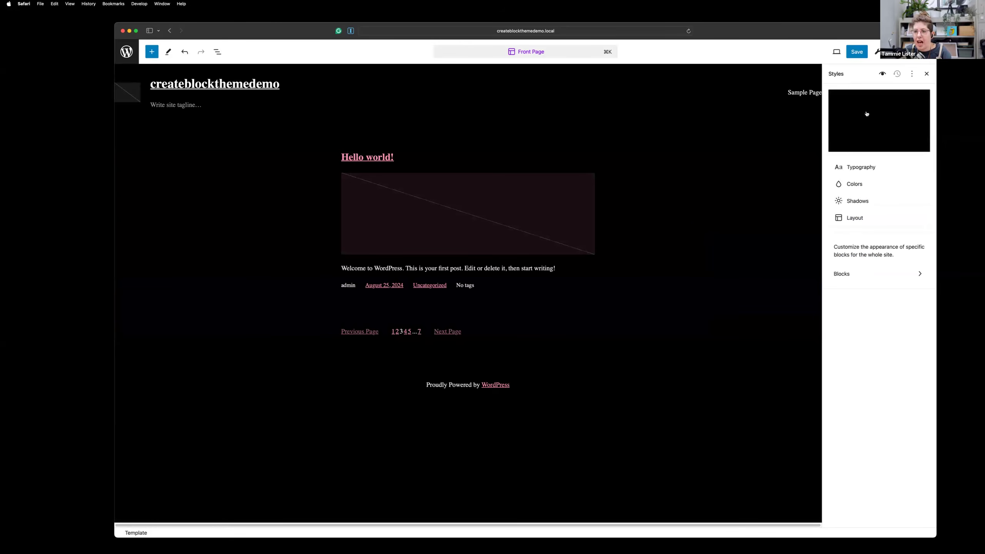
left_click(852, 217)
double_click(837, 152)
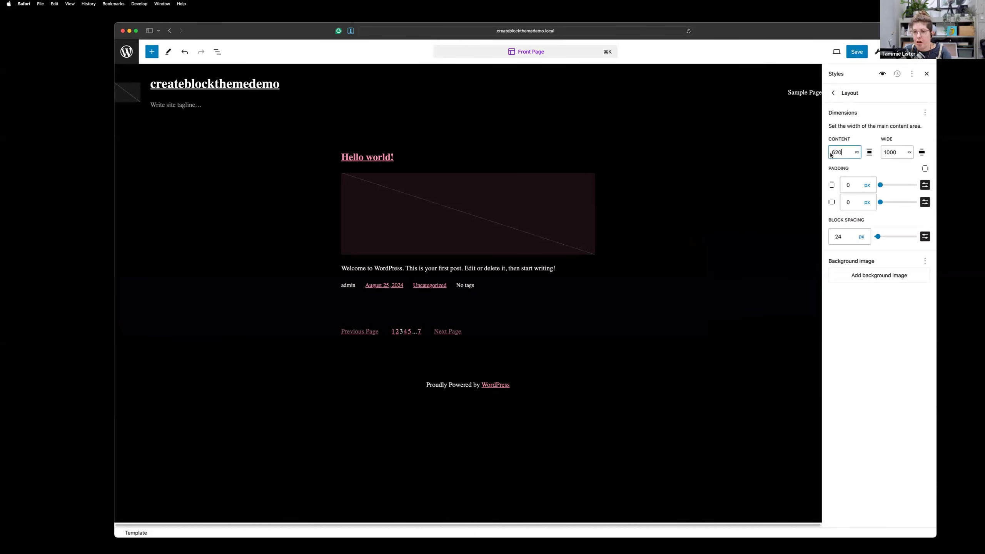
type("740")
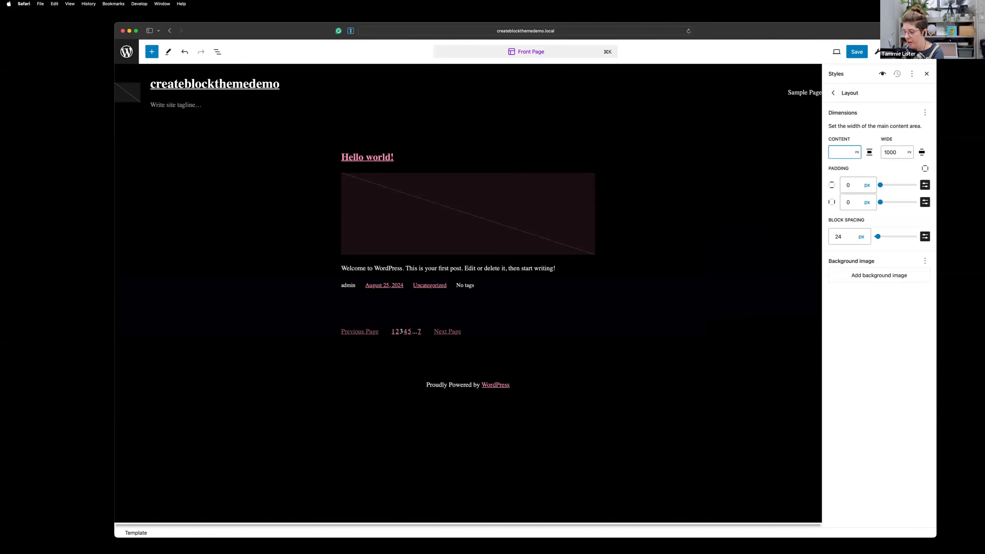
left_click(890, 151)
key("BackSpace")
key("BackSpace")
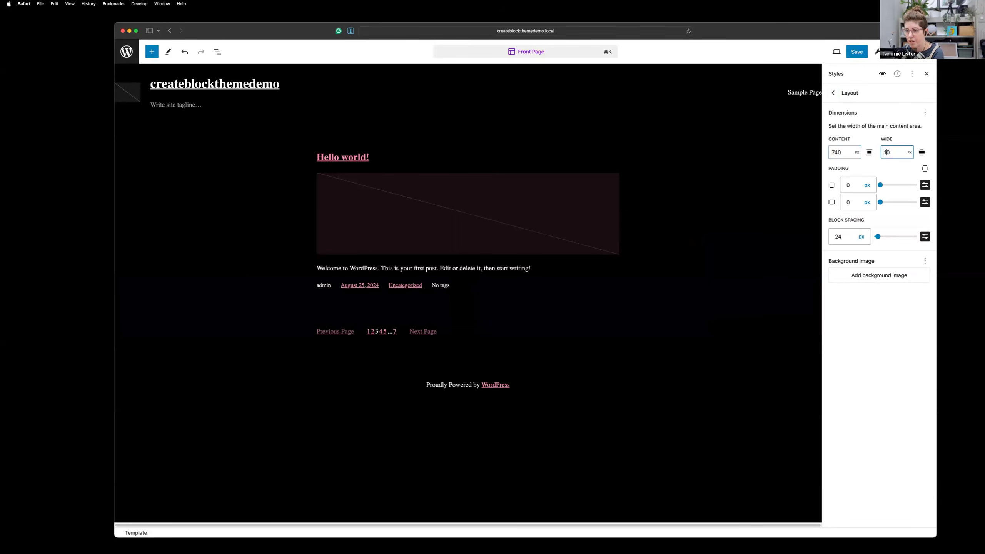
type("24")
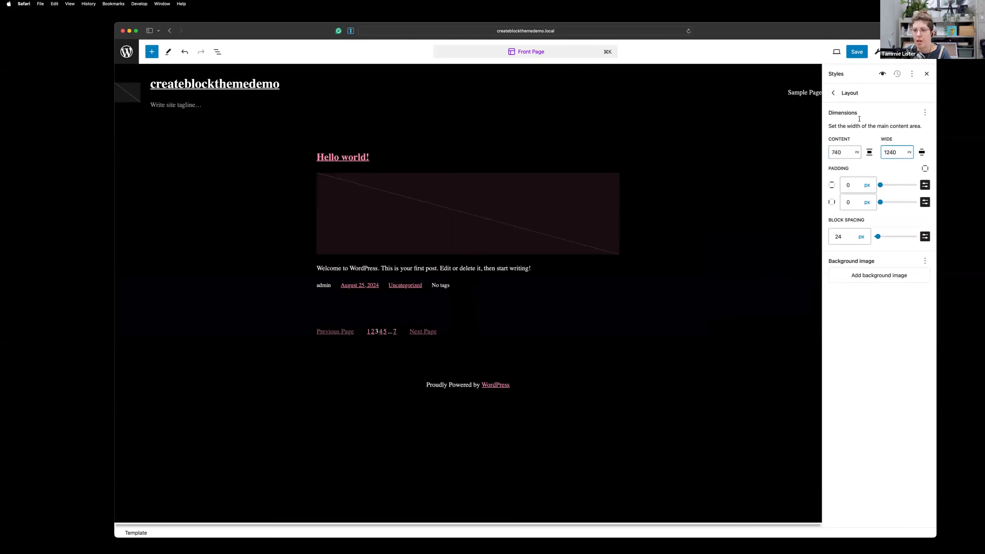
left_click(833, 93)
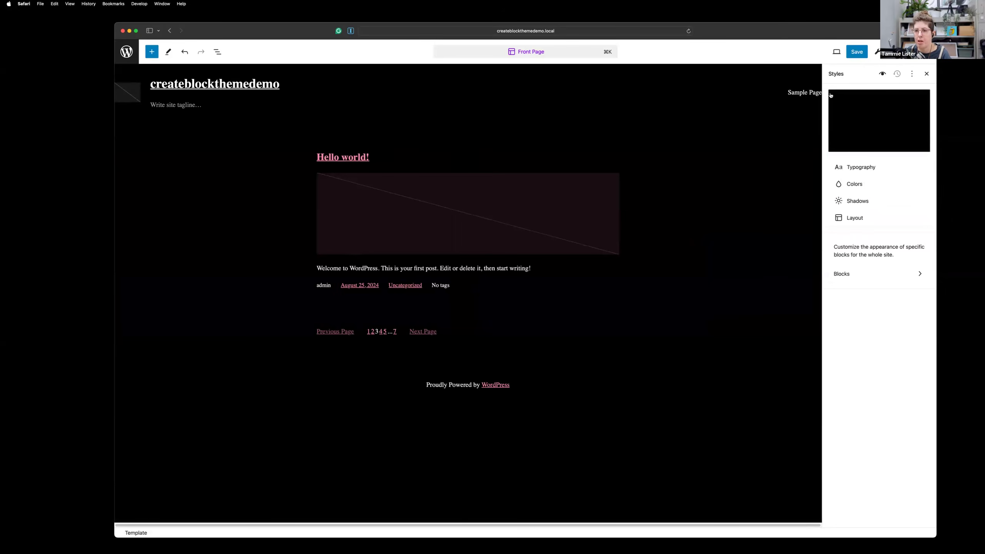
left_click(856, 52)
left_click(856, 53)
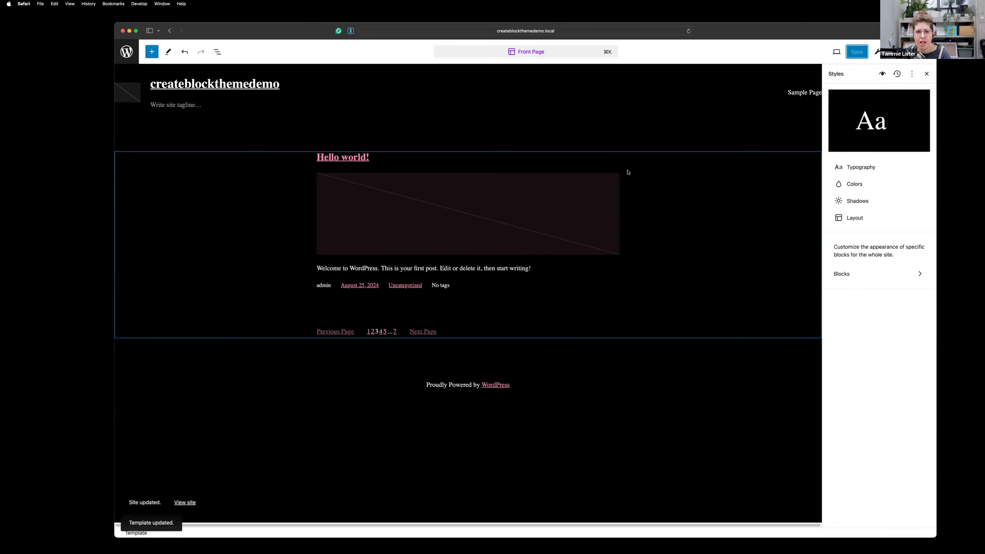
Step: Insert a Cover block between the header and the Query Loop in the Front Page template
left_click(588, 136)
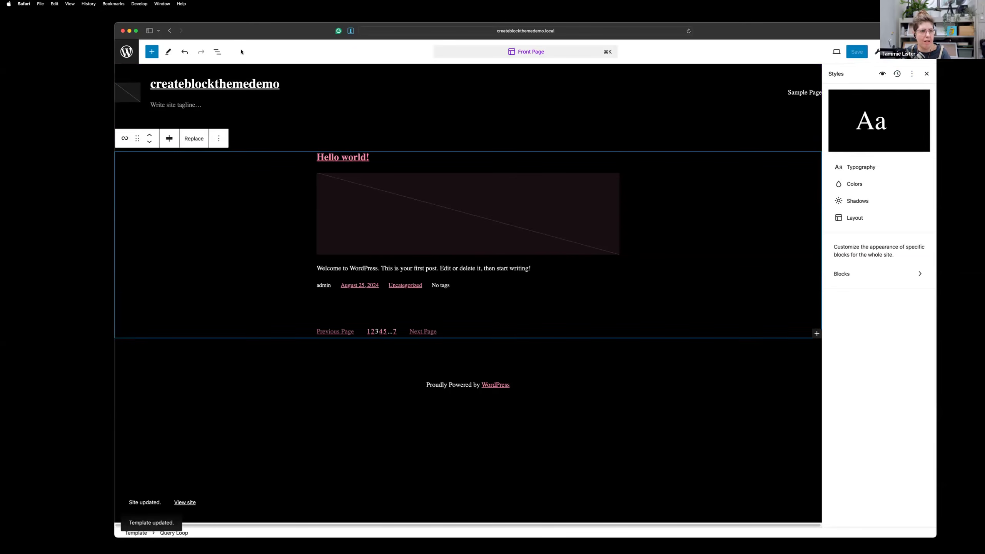
left_click(217, 52)
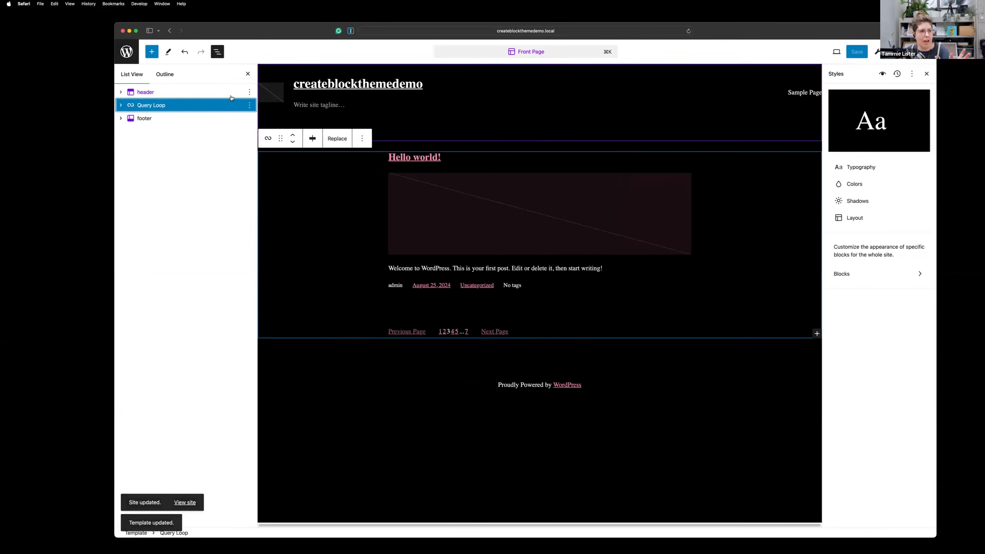
left_click(249, 93)
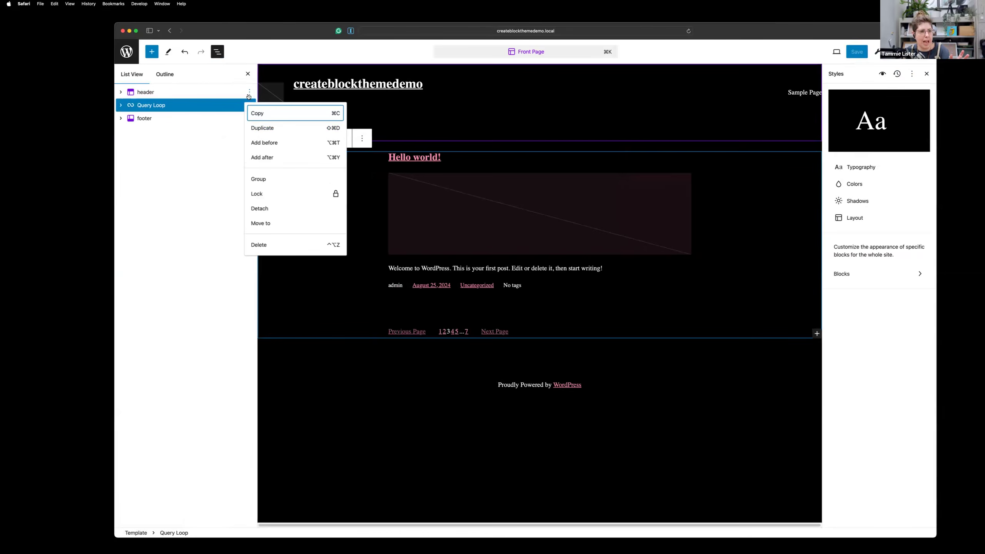
left_click(263, 143)
left_click_drag(233, 93, 234, 108)
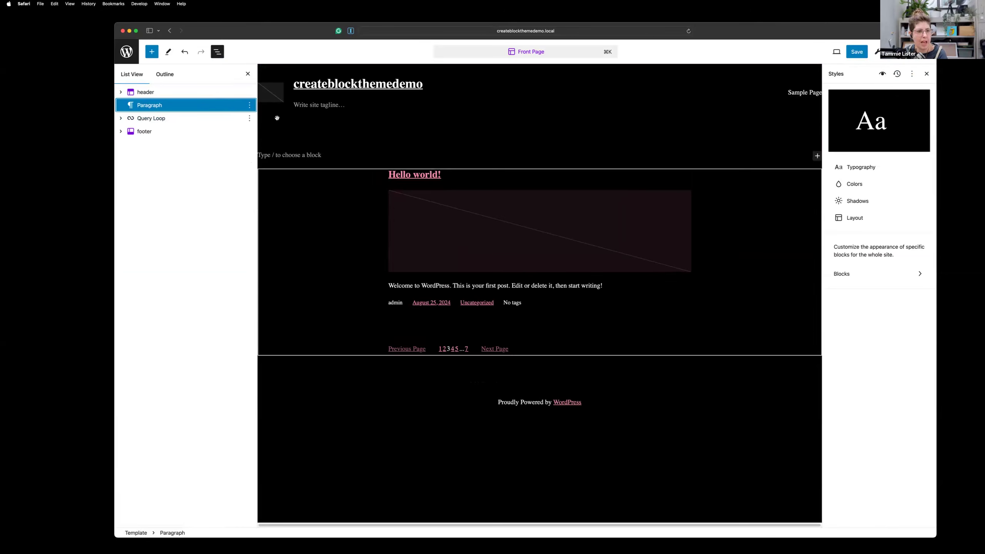
type("/cover")
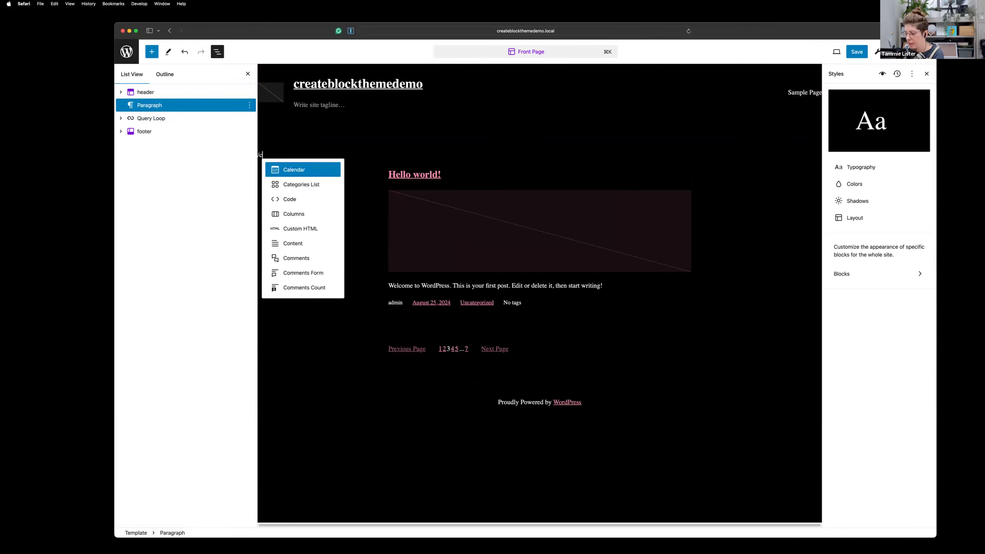
key("Return")
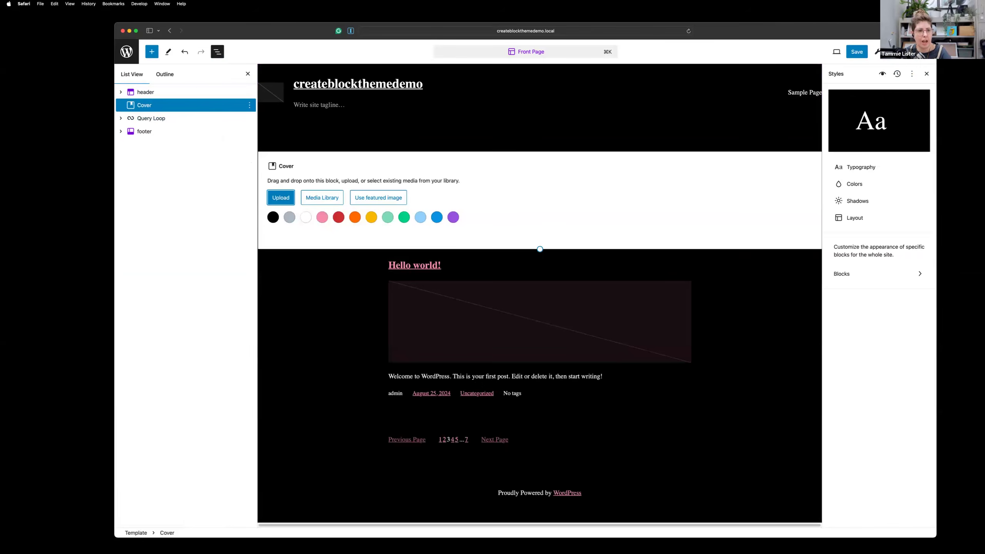
Step: Fill the Cover block with the pale grey-and-orange agate image from the media library and title it "My image"
left_click(322, 197)
left_click(542, 152)
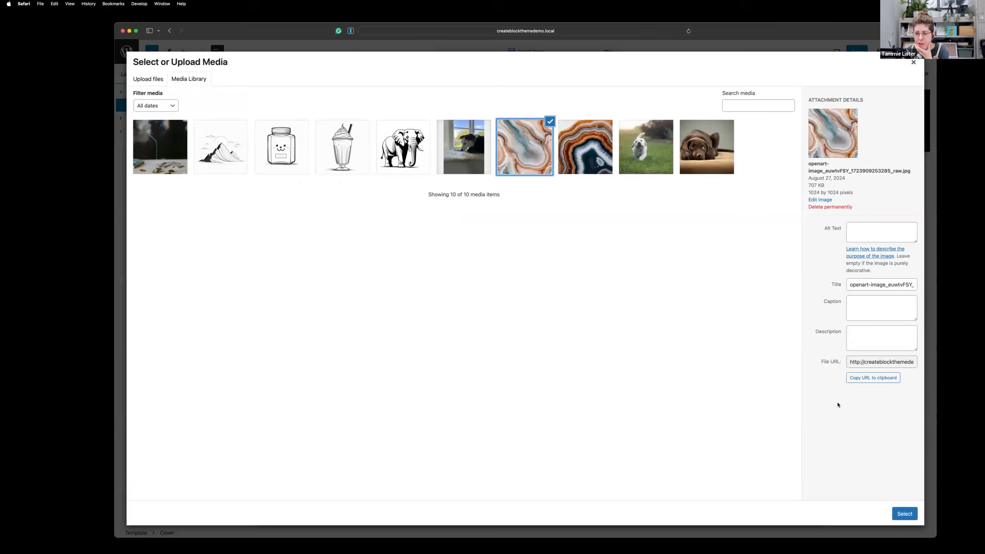
left_click(904, 513)
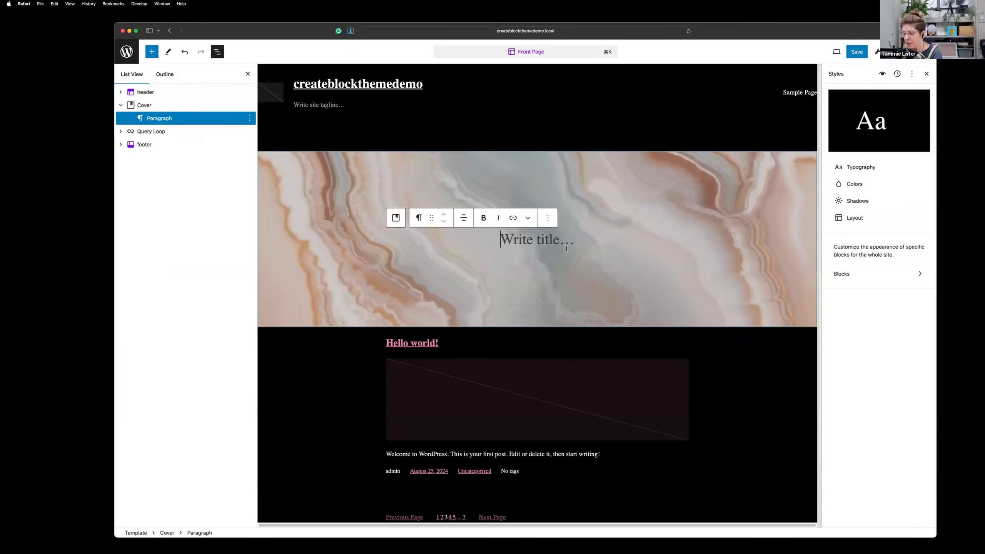
type("My image")
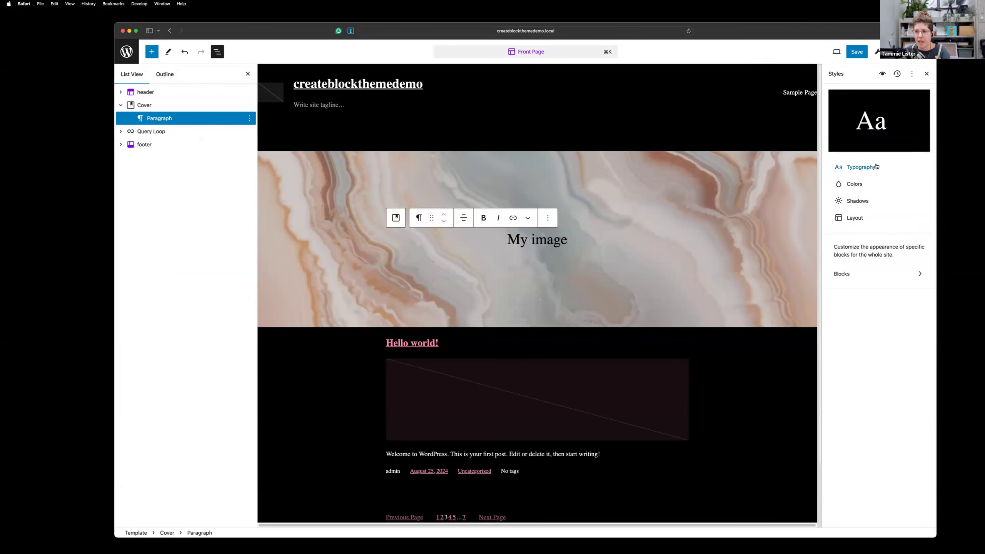
Step: Allow access to Google Fonts and install the Actor 400 normal font in the site's font library
left_click(864, 167)
left_click(897, 166)
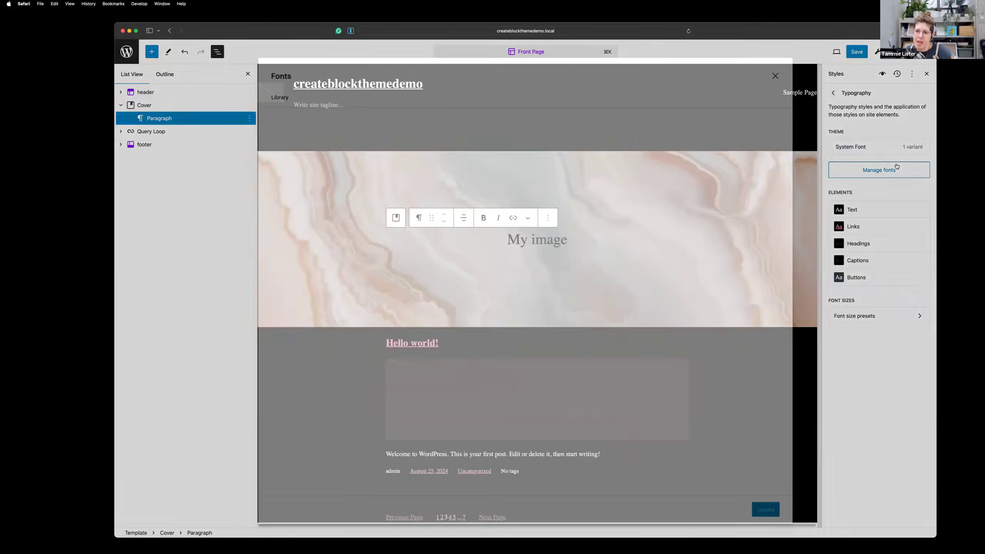
left_click(342, 96)
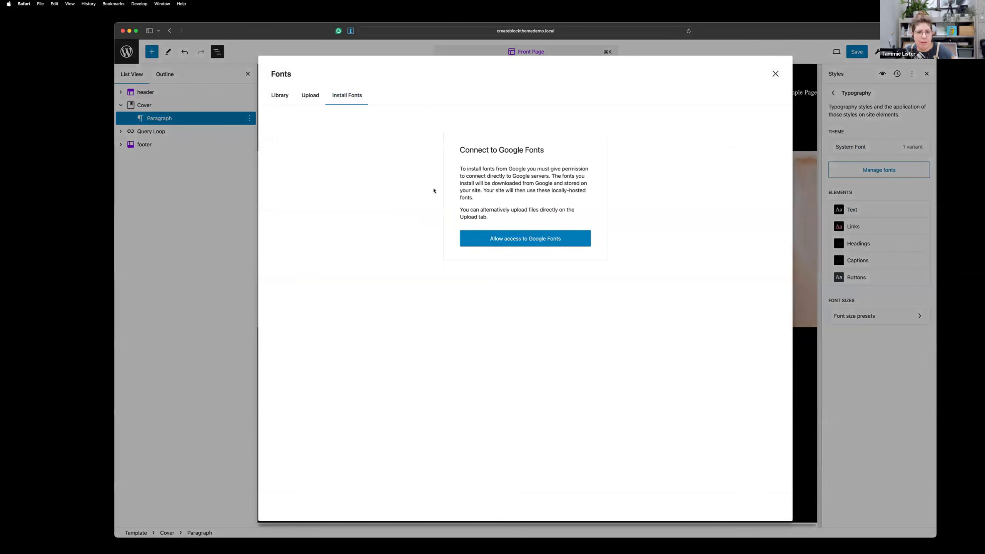
left_click(512, 238)
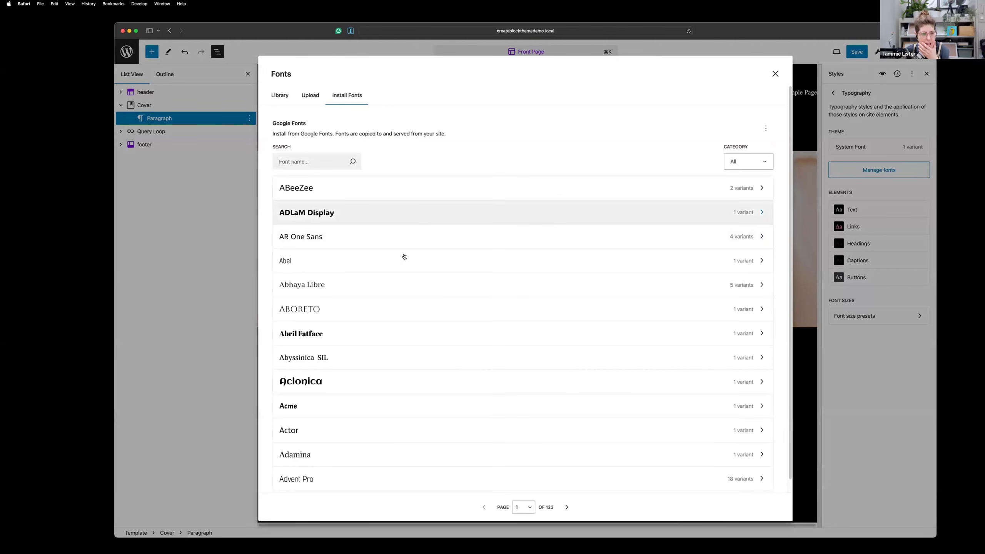
scroll(402, 257, "down", 1)
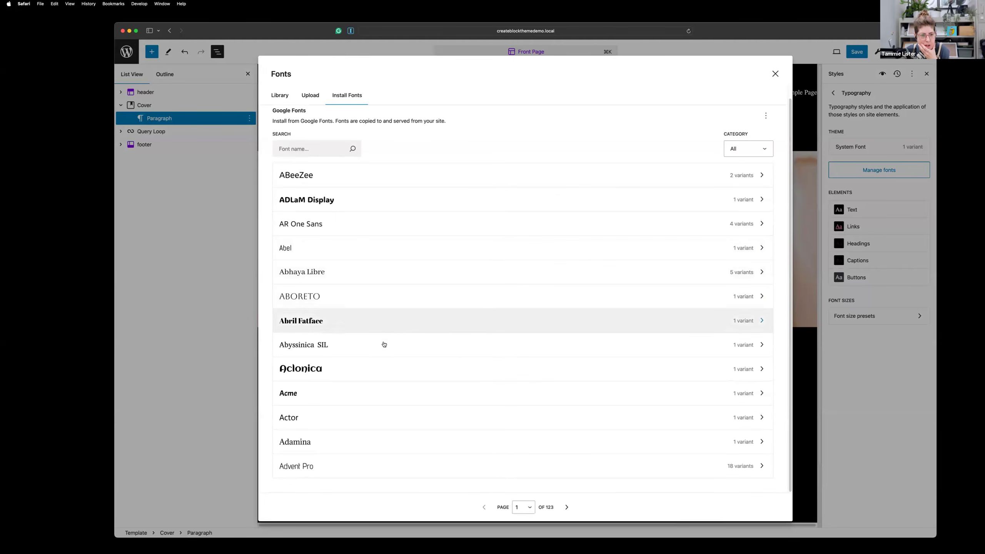
left_click(399, 413)
left_click(341, 181)
left_click(766, 505)
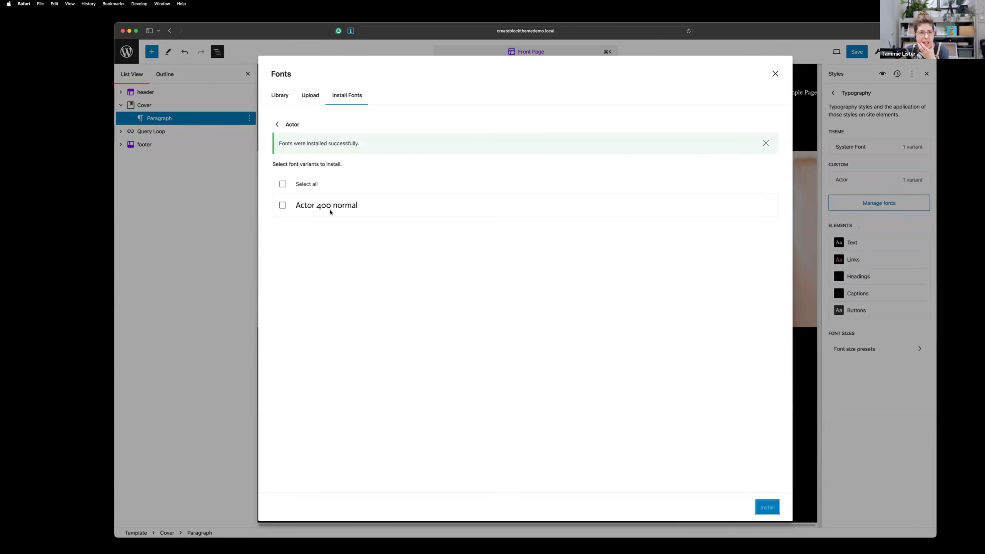
left_click(283, 96)
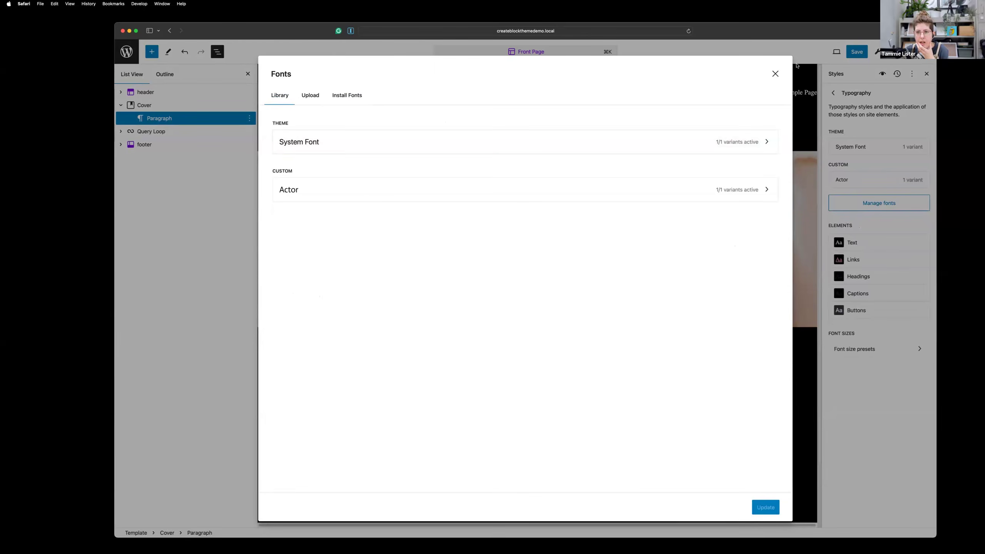
left_click(776, 73)
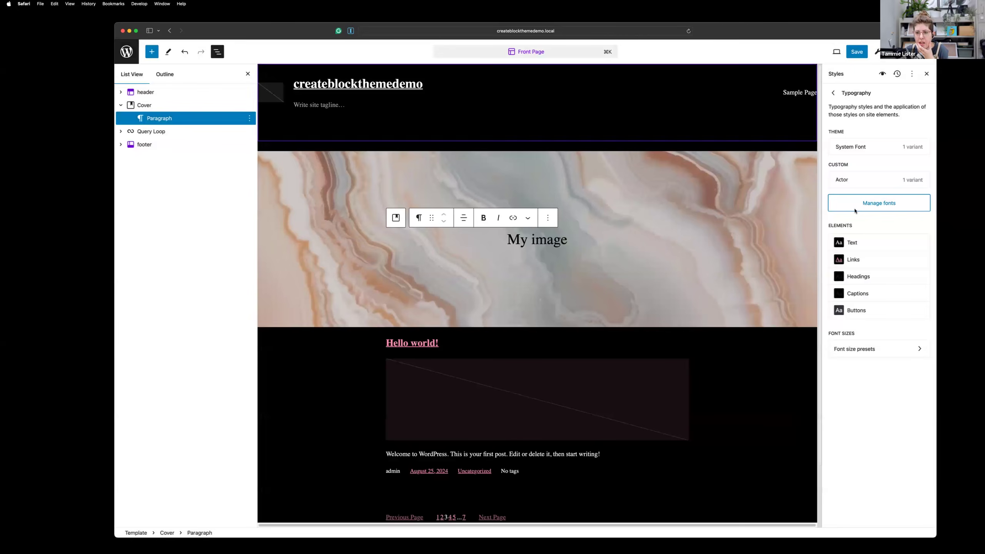
Step: Set the site's text font to Actor, save the changes and close the global styles
left_click(852, 243)
left_click(880, 204)
left_click(634, 254)
key("Down")
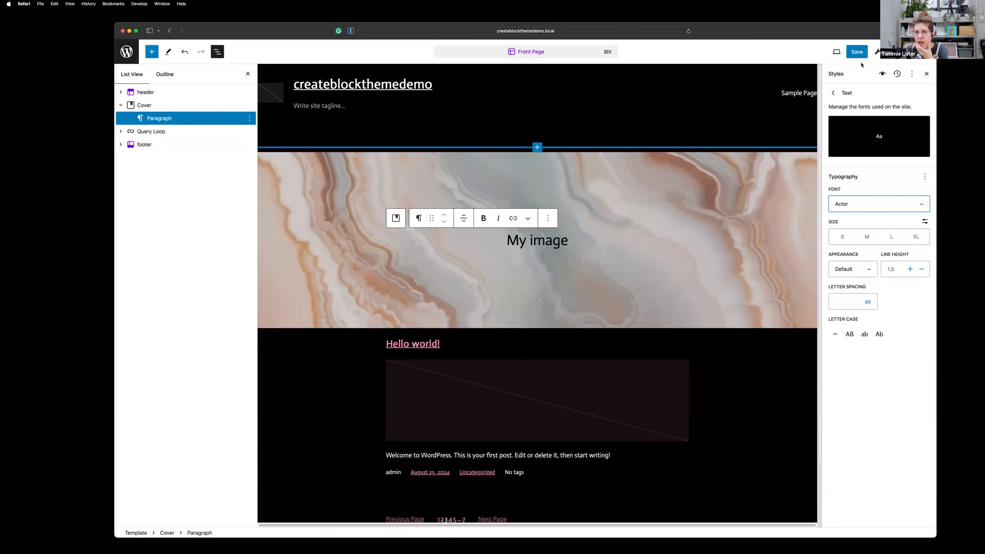
left_click(853, 54)
left_click(852, 54)
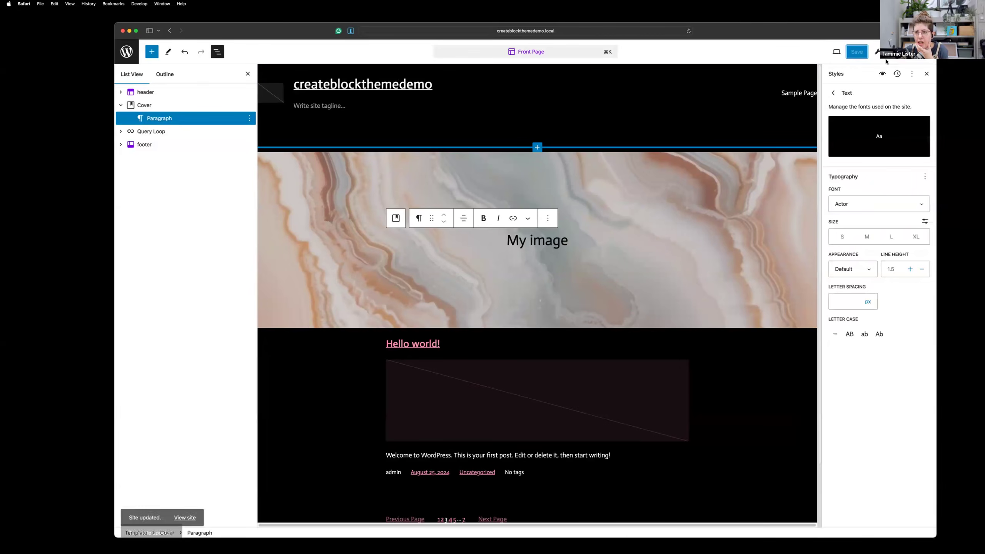
left_click(926, 73)
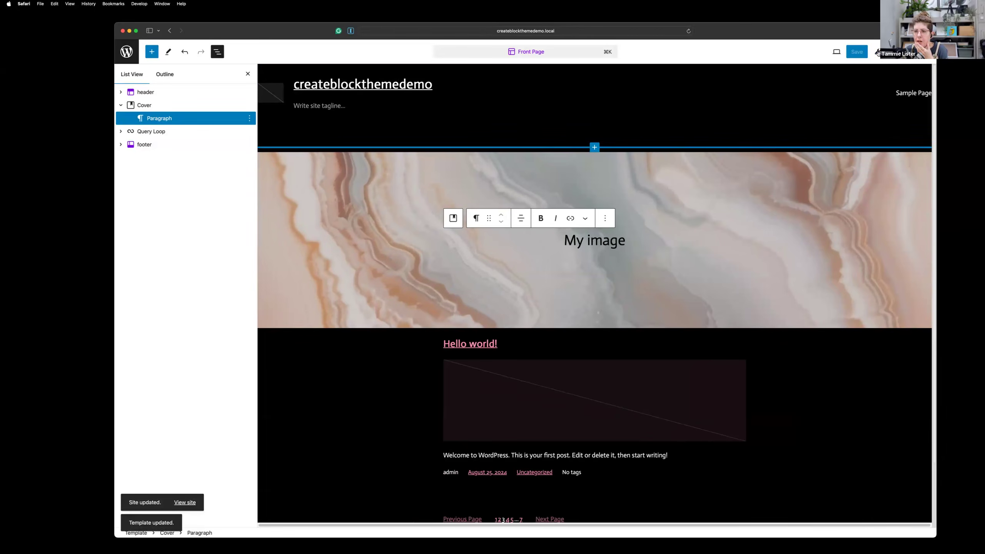
Step: Open the Createblockdemo theme's metadata in Create Block Theme, examine its credits, tags, plugin and screenshot fields, and close it unchanged
left_click(878, 53)
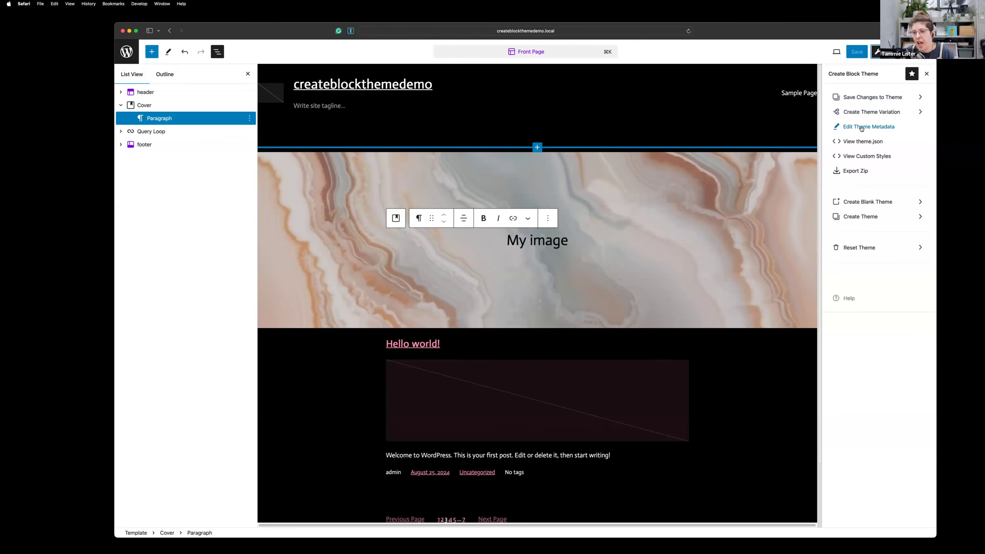
left_click(861, 128)
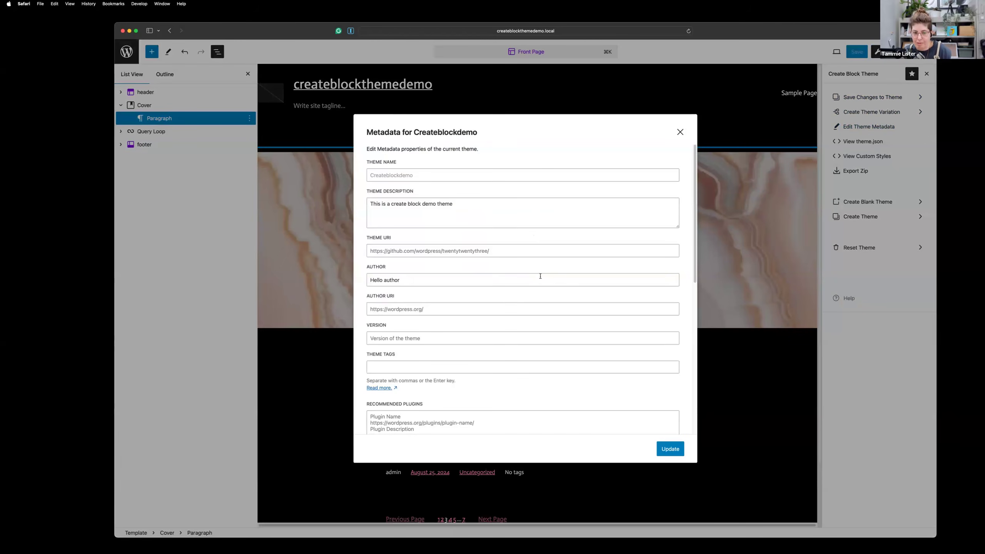
scroll(540, 275, "down", 5)
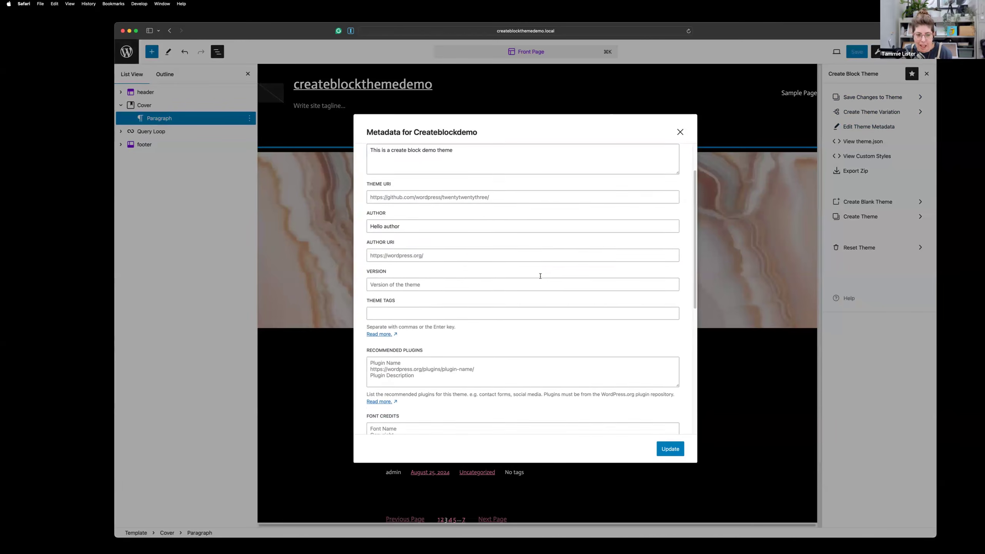
scroll(540, 278, "down", 3)
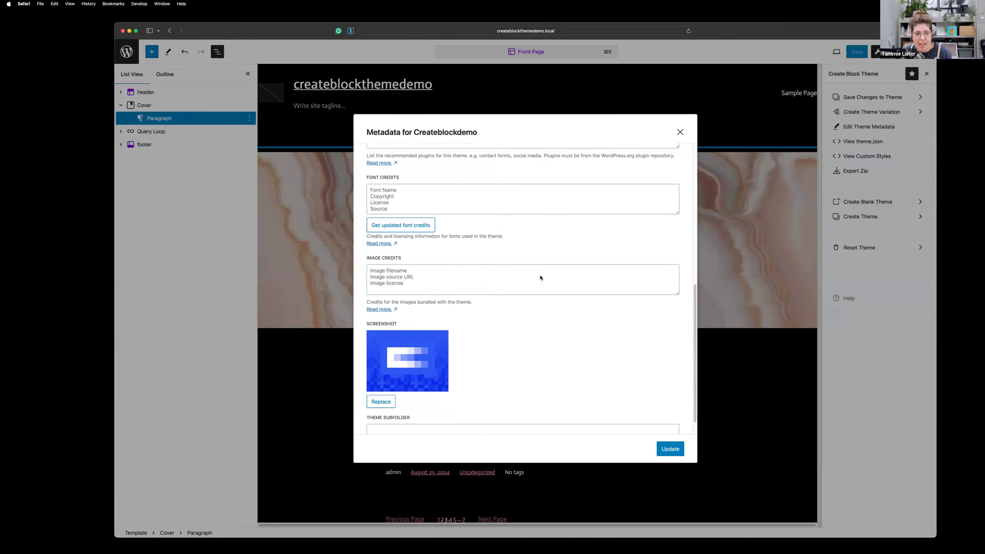
scroll(540, 277, "up", 6)
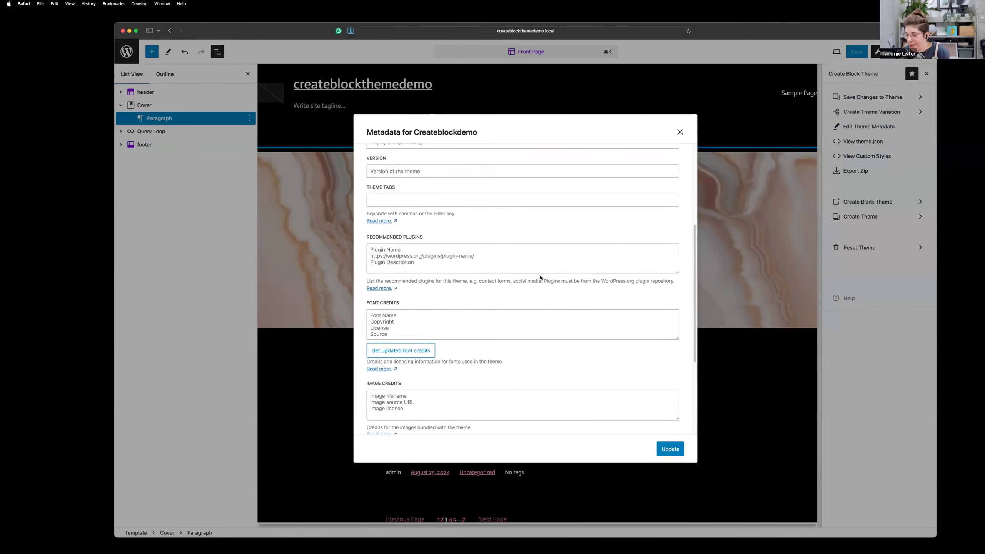
scroll(540, 278, "down", 6)
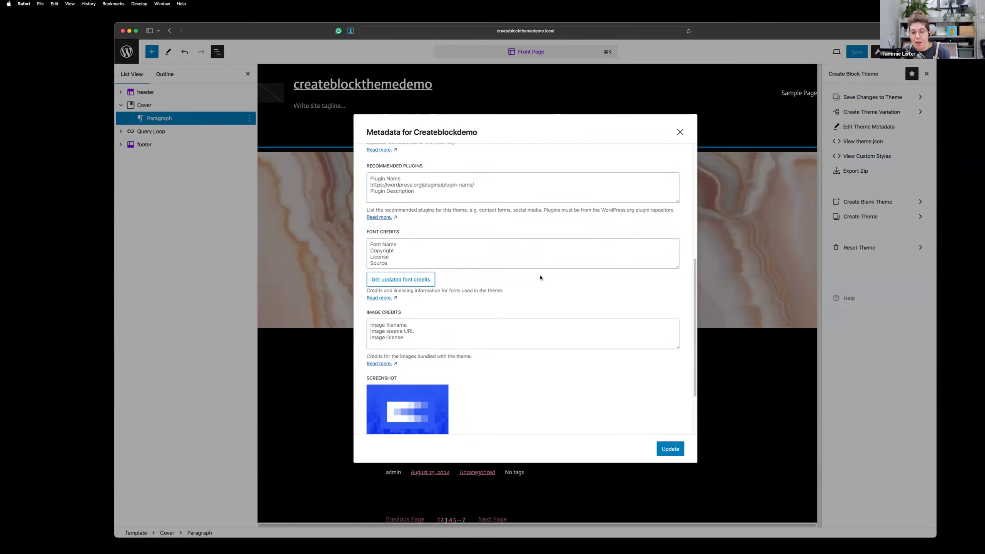
scroll(518, 292, "up", 6)
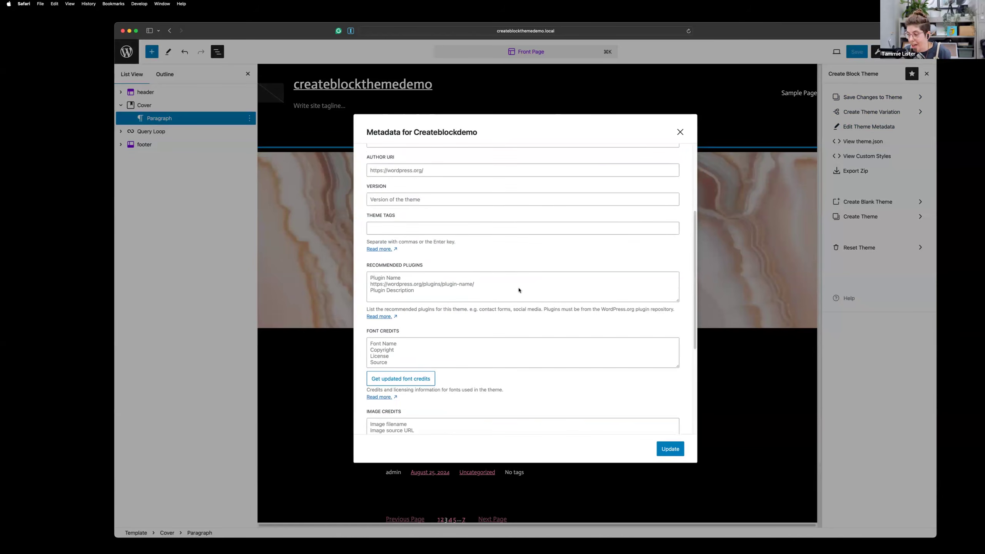
scroll(518, 290, "up", 3)
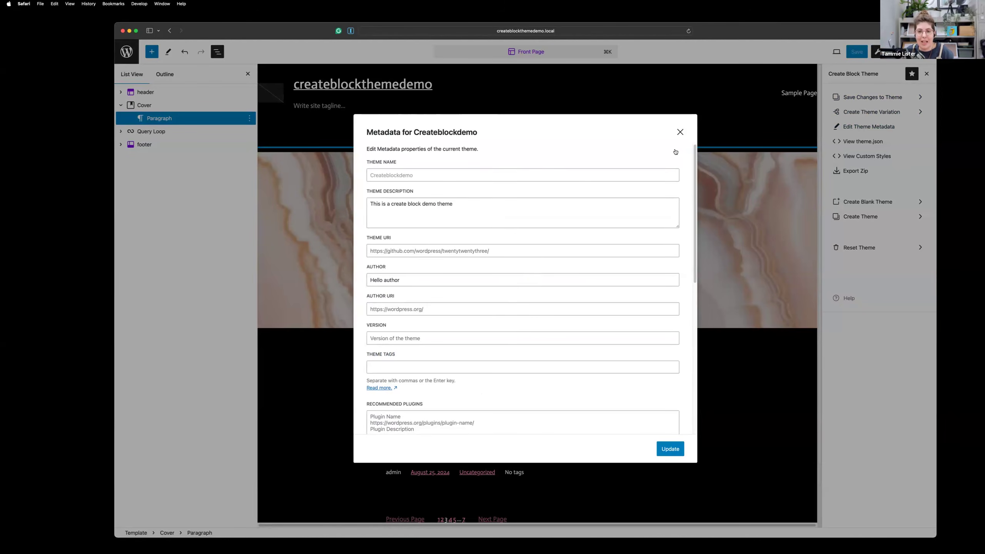
left_click(681, 132)
Step: Open Createblockdemo's custom styles in Create Block Theme, examine the typography and font family code, and close them
left_click(840, 157)
scroll(588, 181, "down", 3)
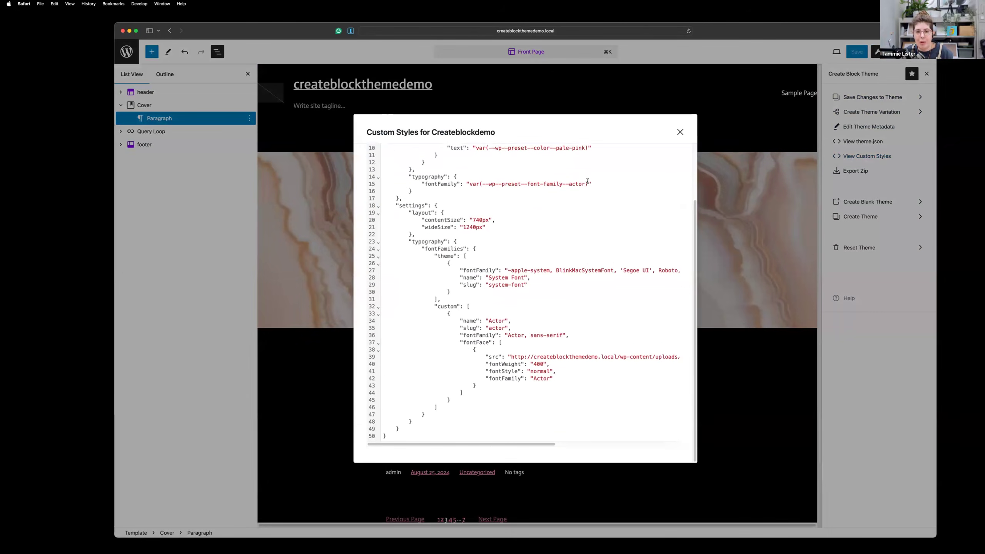
scroll(588, 181, "up", 3)
scroll(588, 181, "down", 3)
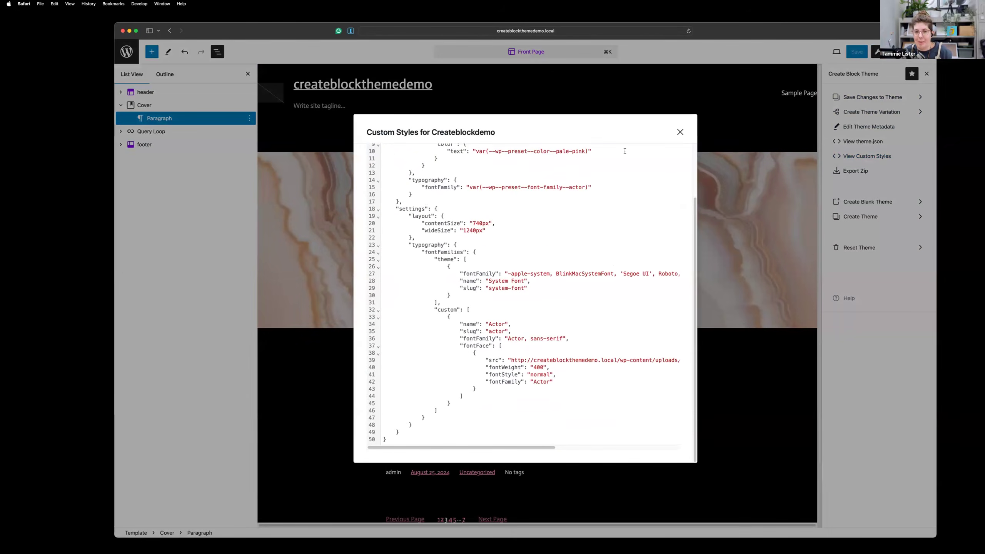
left_click(680, 132)
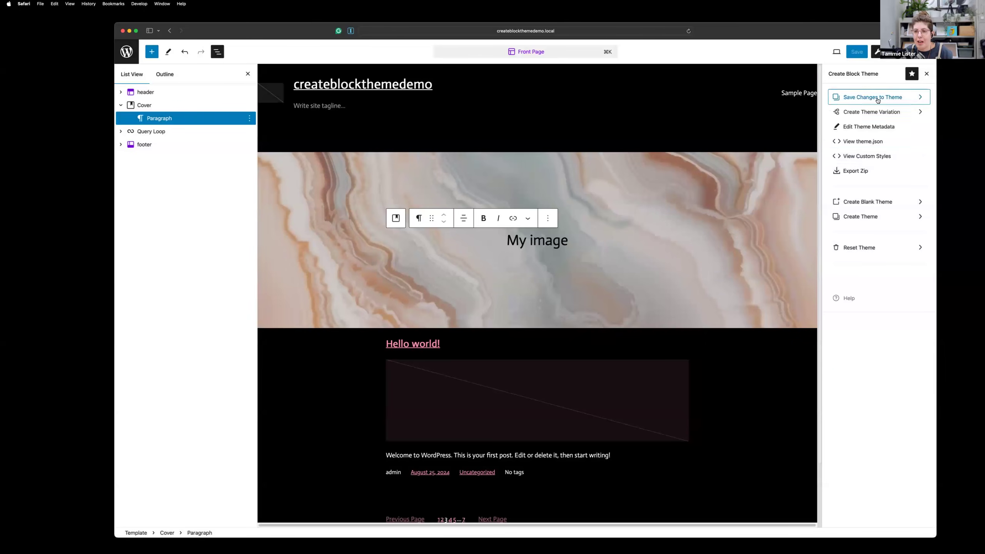
Step: Save the changes to the theme with Localize Text, Localize Images and Remove Navigation Refs also enabled, and reload the editor
left_click(878, 98)
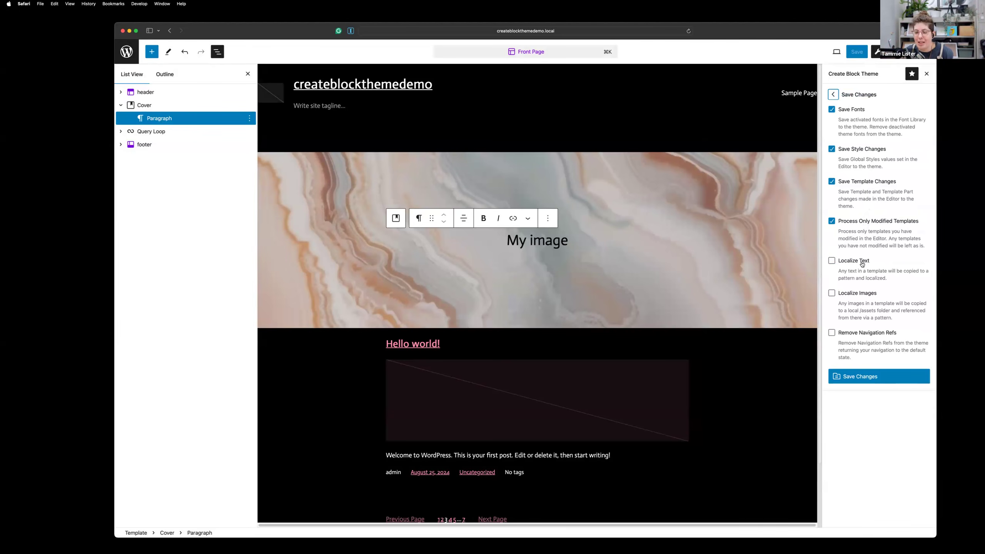
left_click(861, 264)
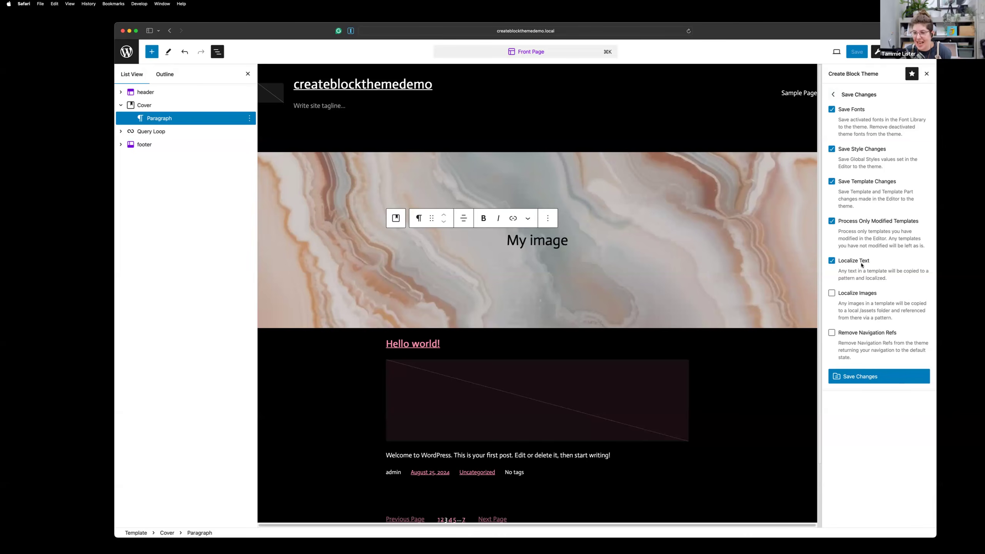
left_click(861, 296)
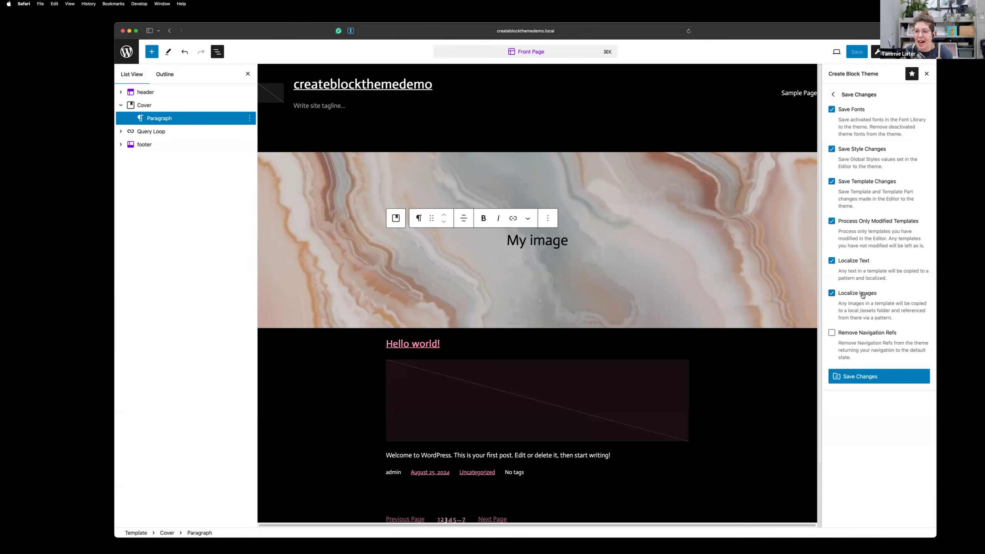
left_click(865, 333)
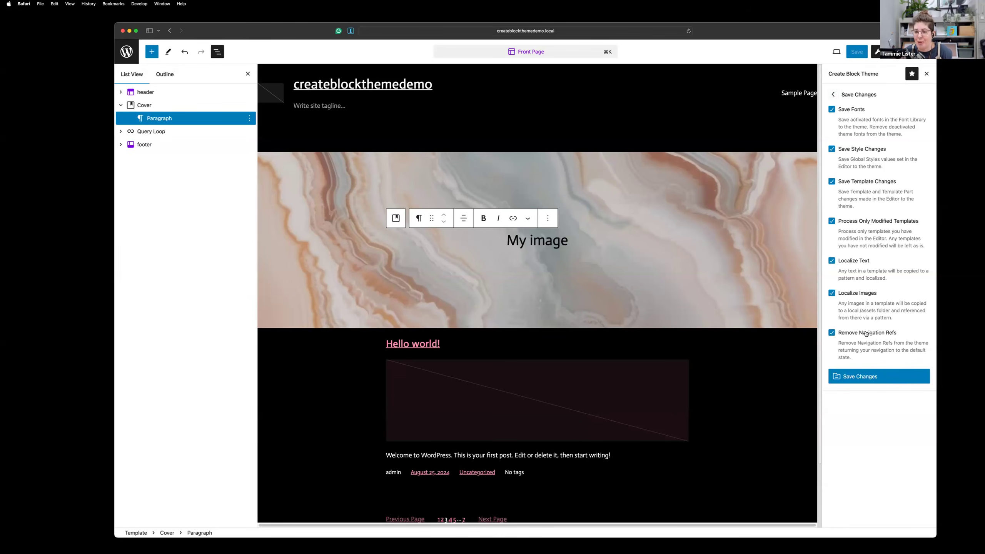
left_click(865, 376)
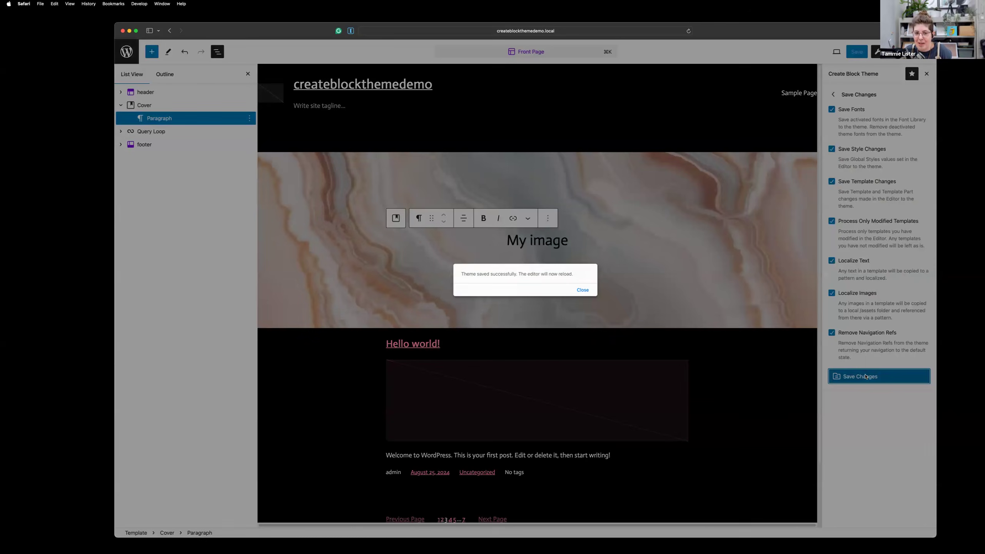
left_click(582, 290)
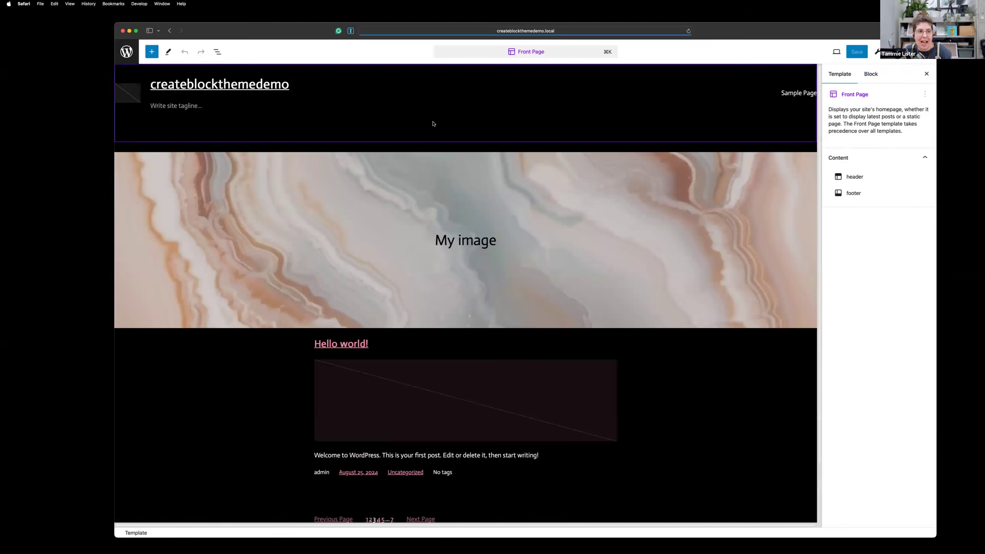
Step: Leave the site editor and examine Createblockdemo's front-page.html template code in the Theme File Editor
left_click(129, 55)
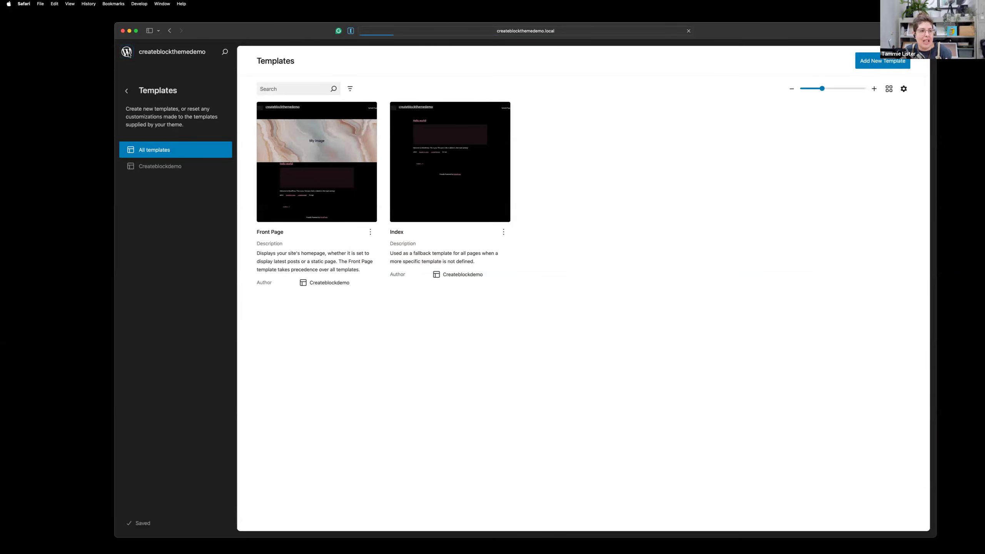
left_click(126, 51)
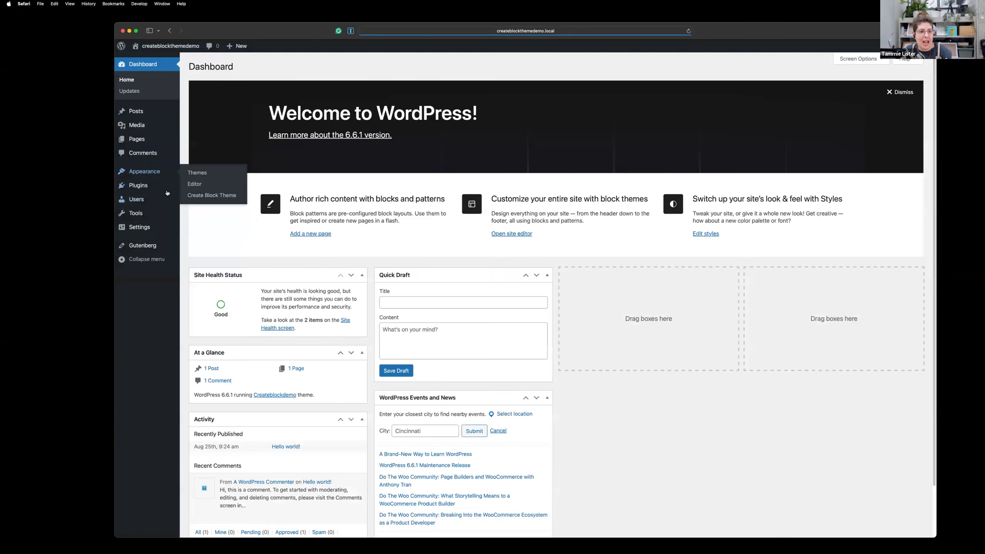
mouse_move(156, 216)
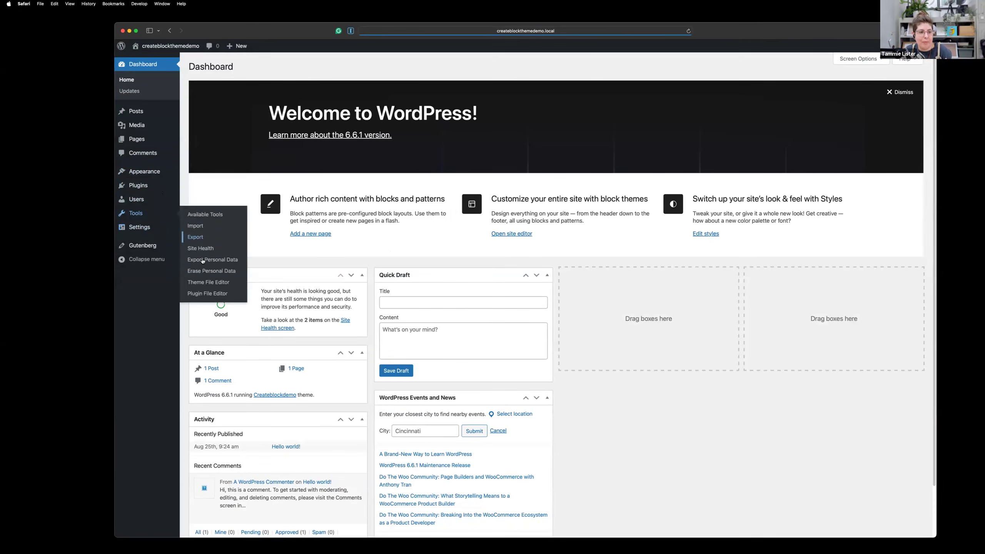
left_click(206, 281)
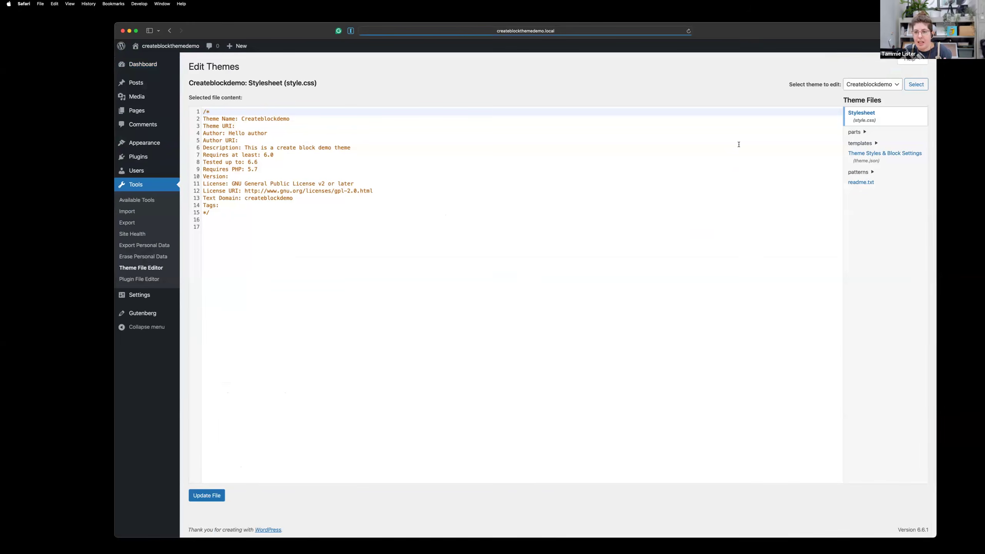
left_click(866, 144)
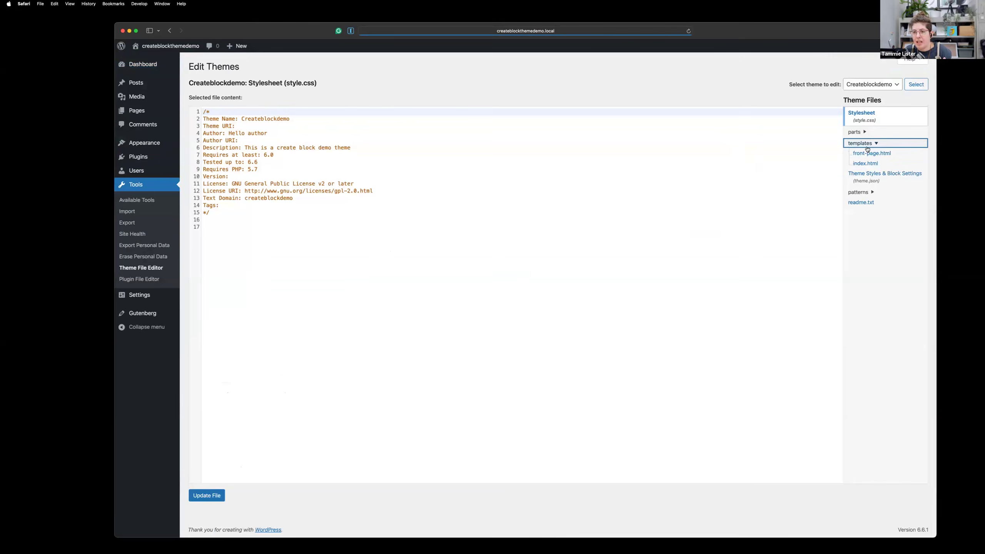
left_click(868, 154)
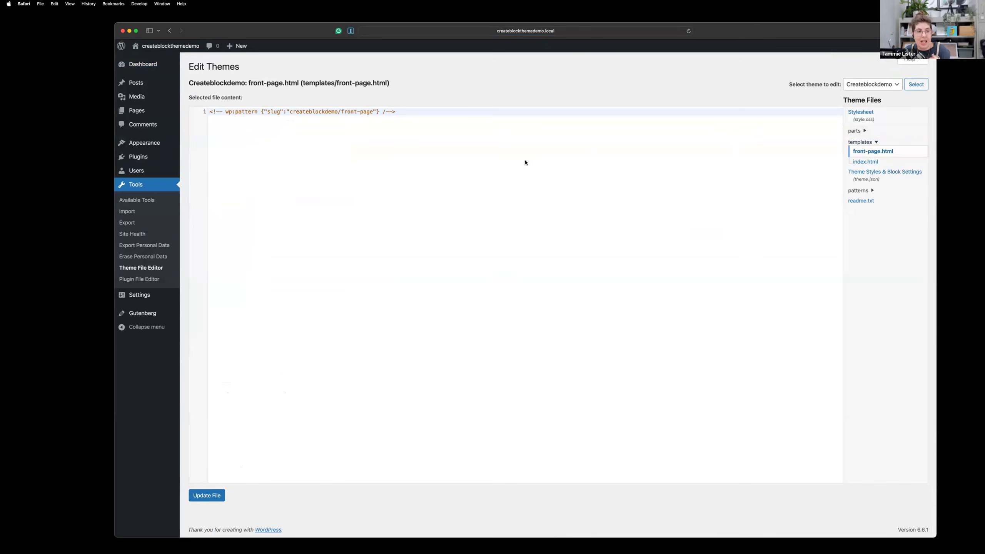
Step: Return to the site editor's templates and add a new template for Single Posts
left_click(154, 144)
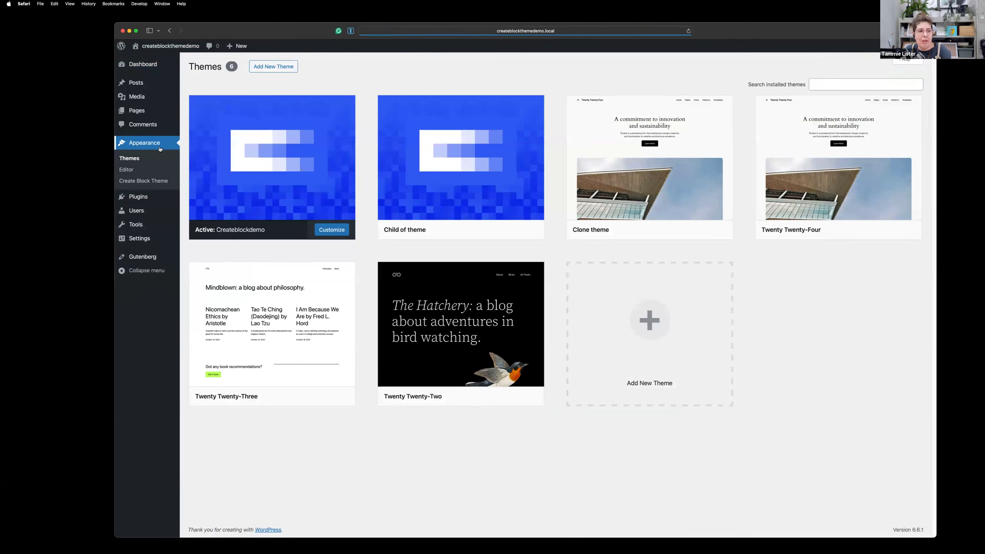
left_click(139, 171)
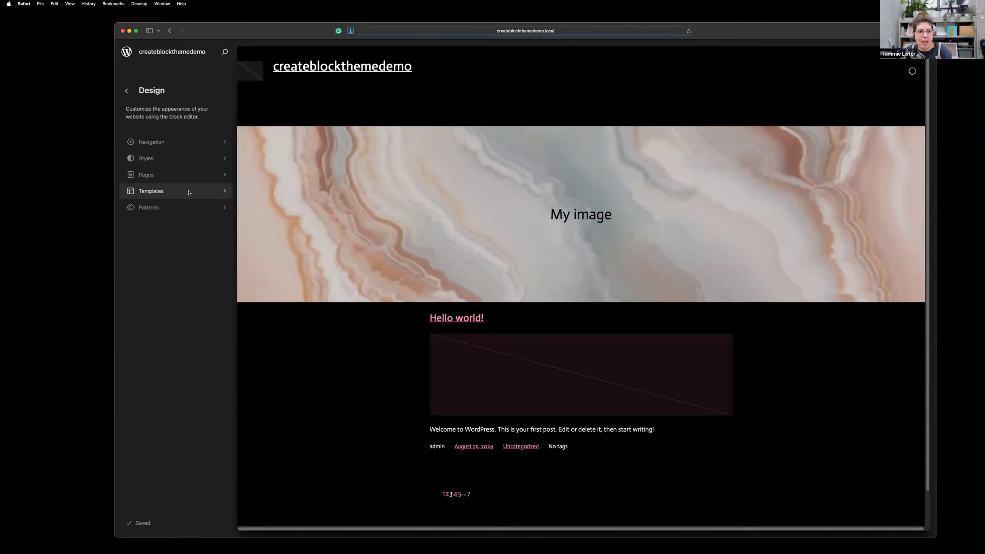
left_click(189, 192)
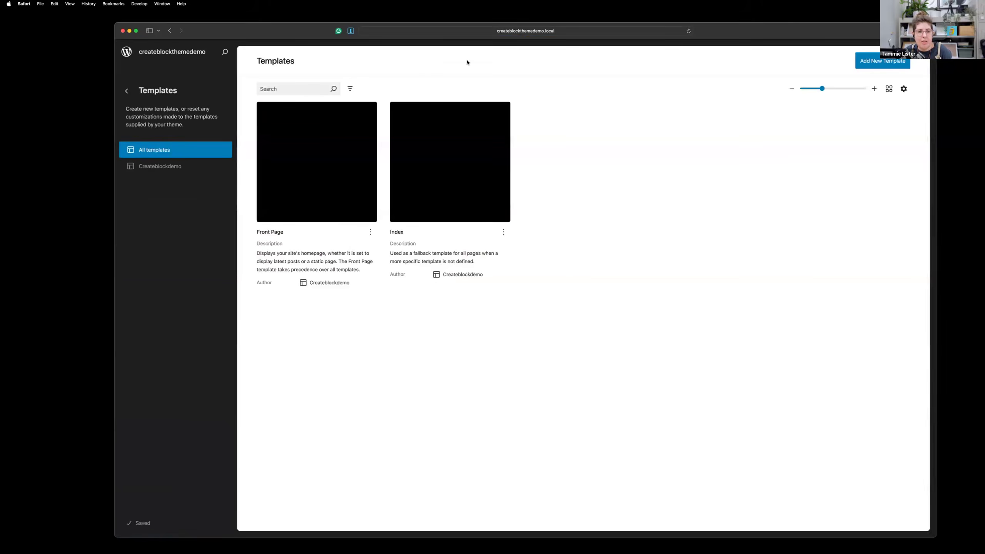
left_click(893, 66)
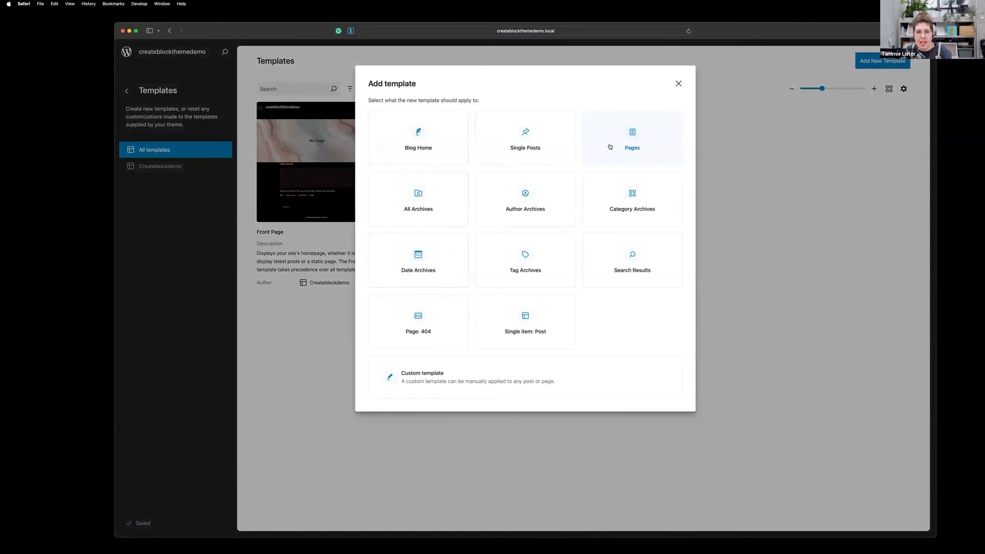
left_click(540, 148)
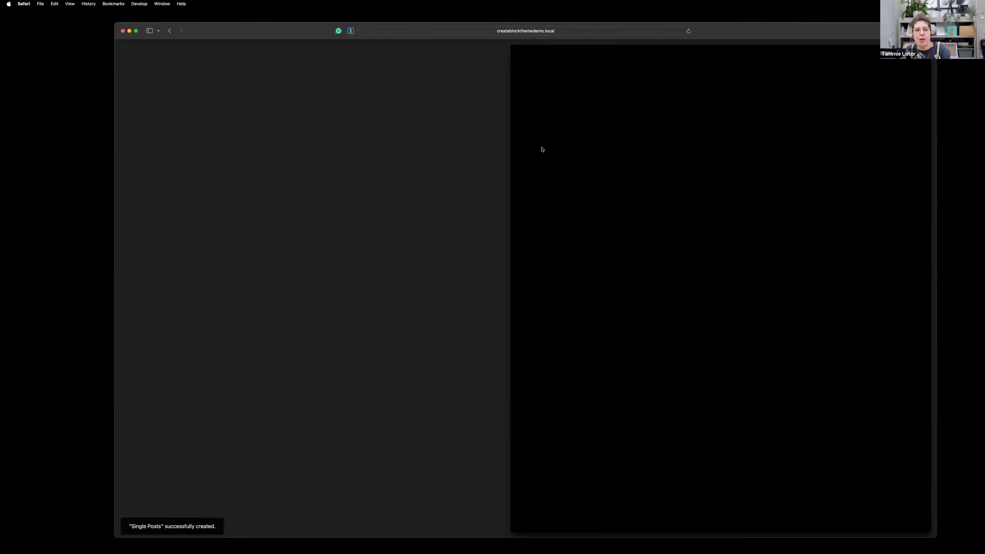
Step: Insert a heading reading "Some text" directly after the header in the Single Posts template and save the template
left_click(284, 145)
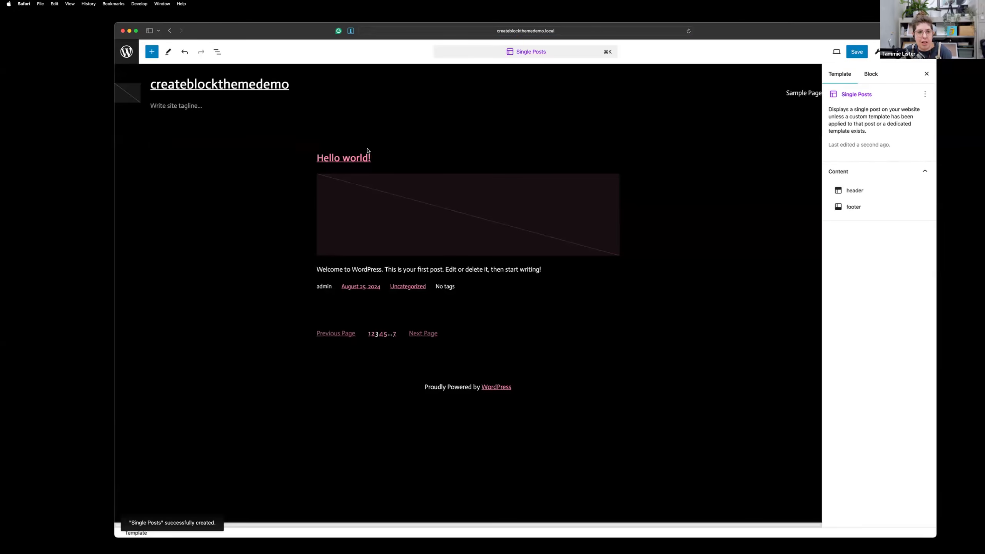
left_click(515, 137)
left_click(217, 52)
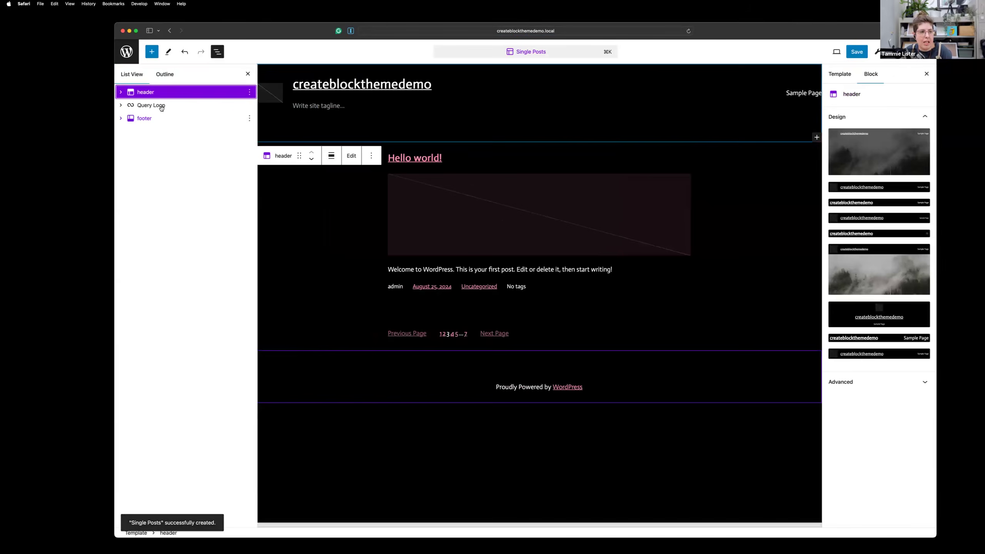
left_click(249, 93)
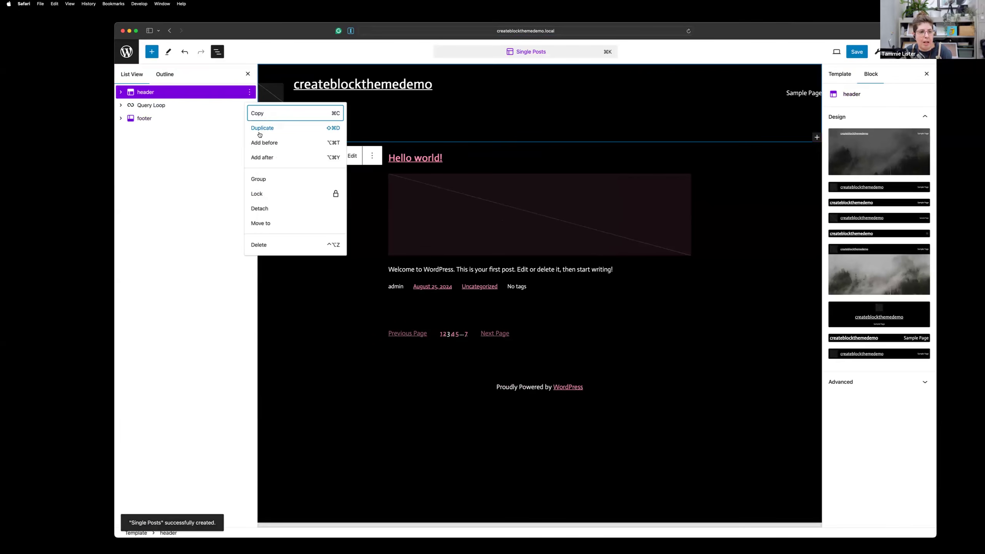
left_click(261, 157)
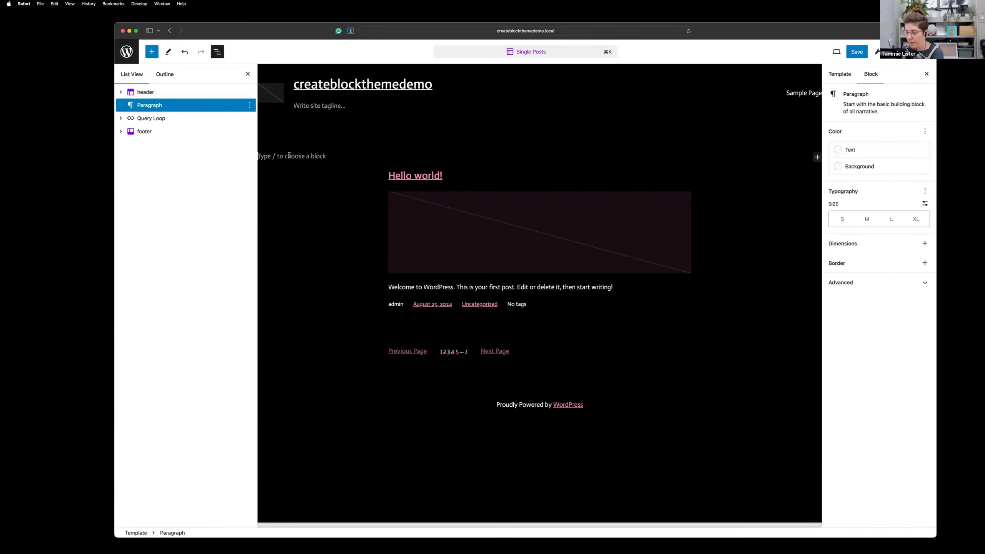
type("/he")
key("Return")
type("S")
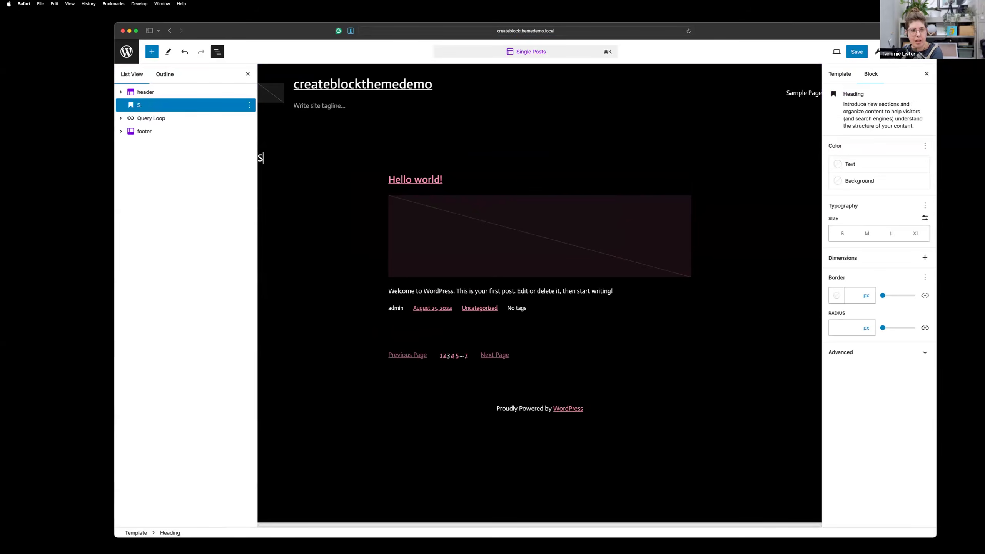
type("ome text")
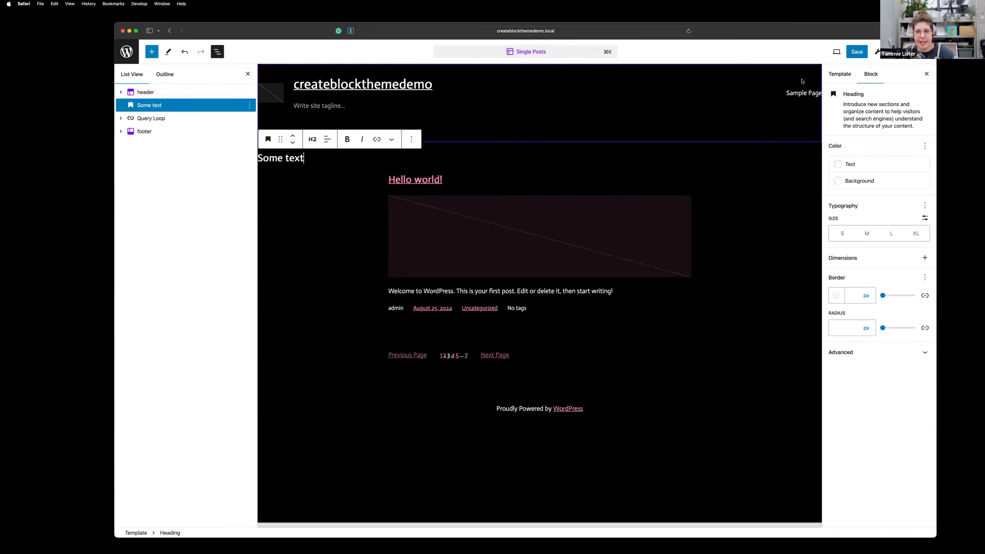
left_click(857, 52)
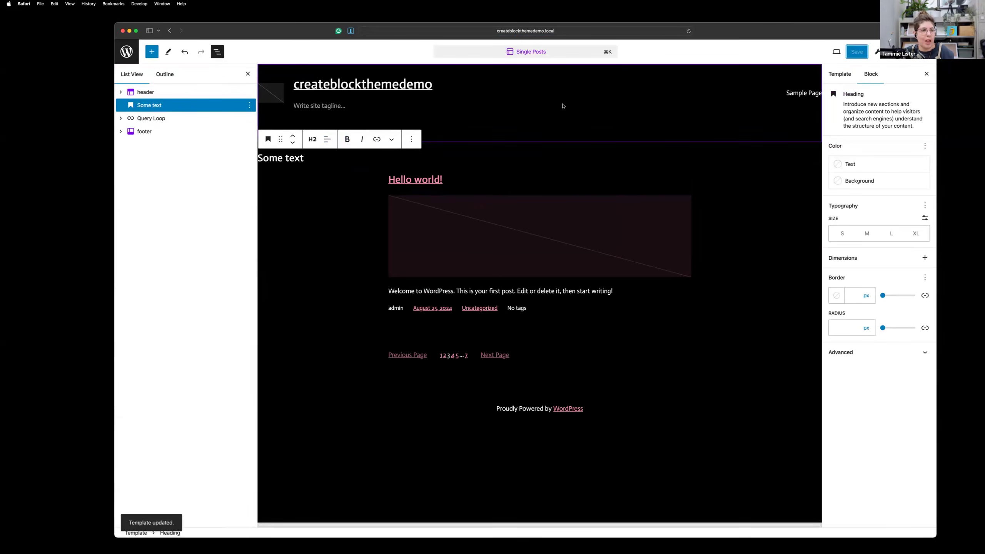
Step: Filter the template list to those authored by admin and reopen the Single Posts template
left_click(127, 54)
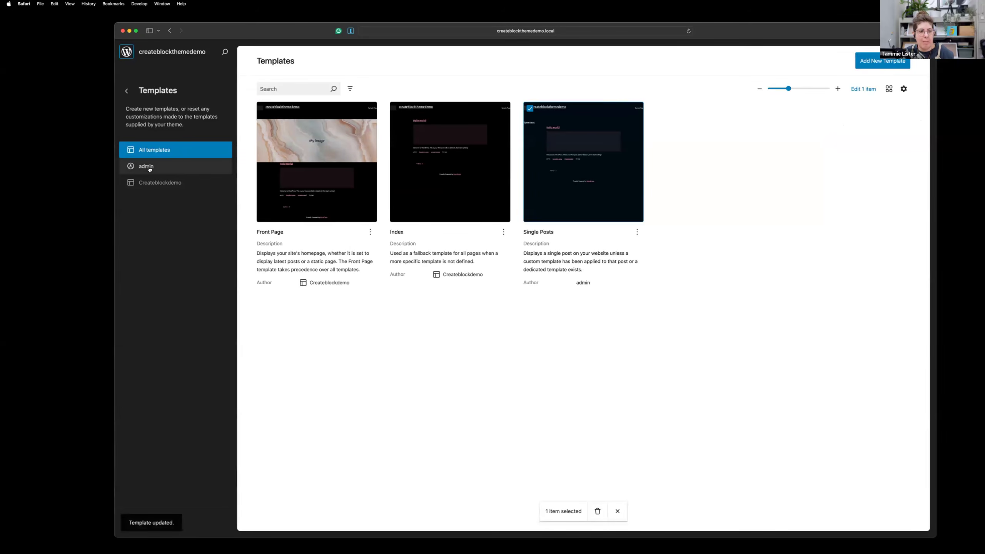
left_click(147, 167)
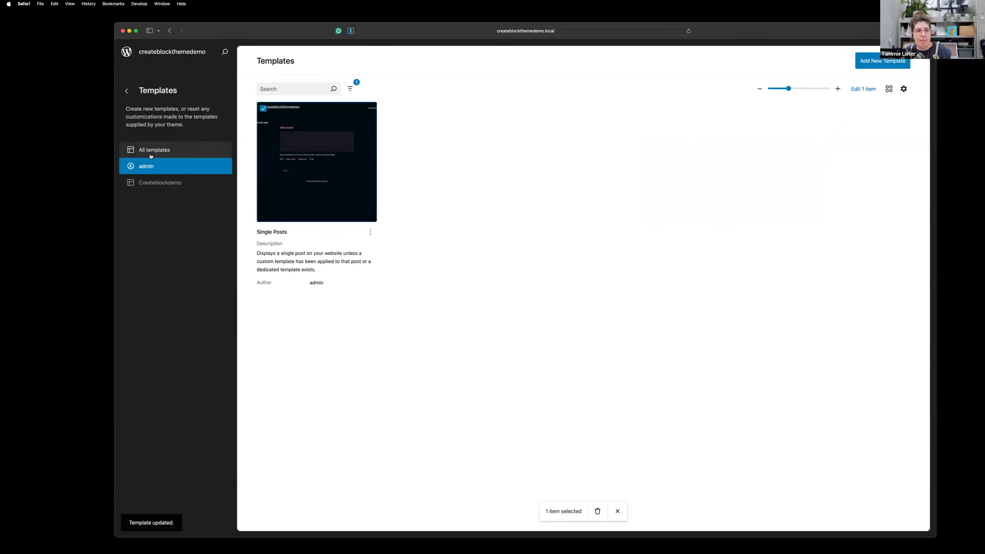
left_click(363, 150)
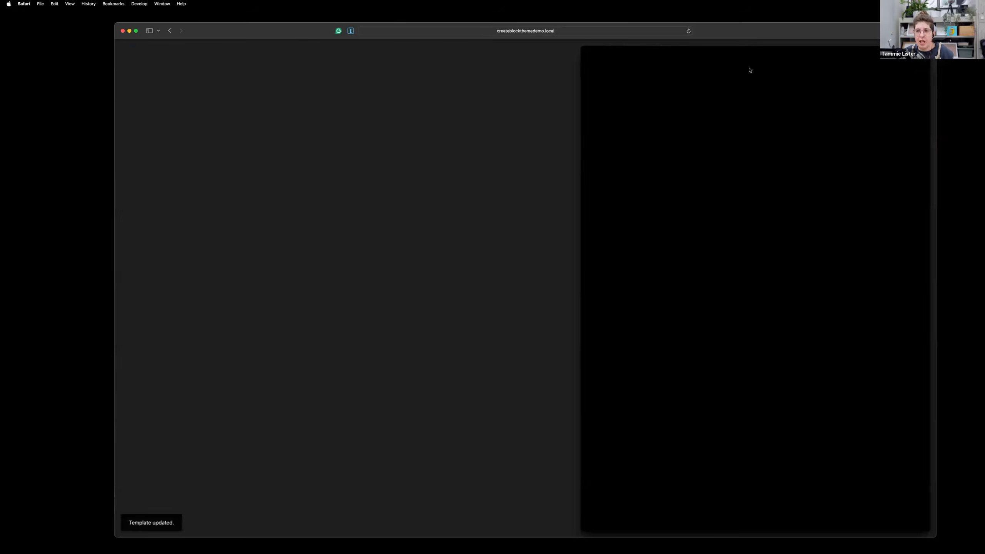
Step: Save the Single Posts changes to the theme with all save options enabled, and list the templates authored by Createblockdemo
left_click(877, 51)
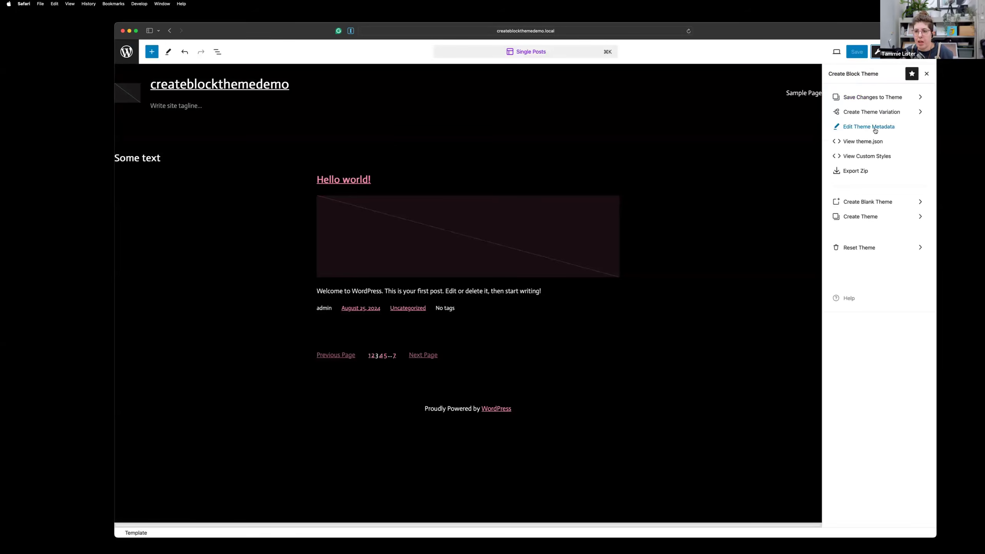
left_click(880, 97)
left_click(872, 376)
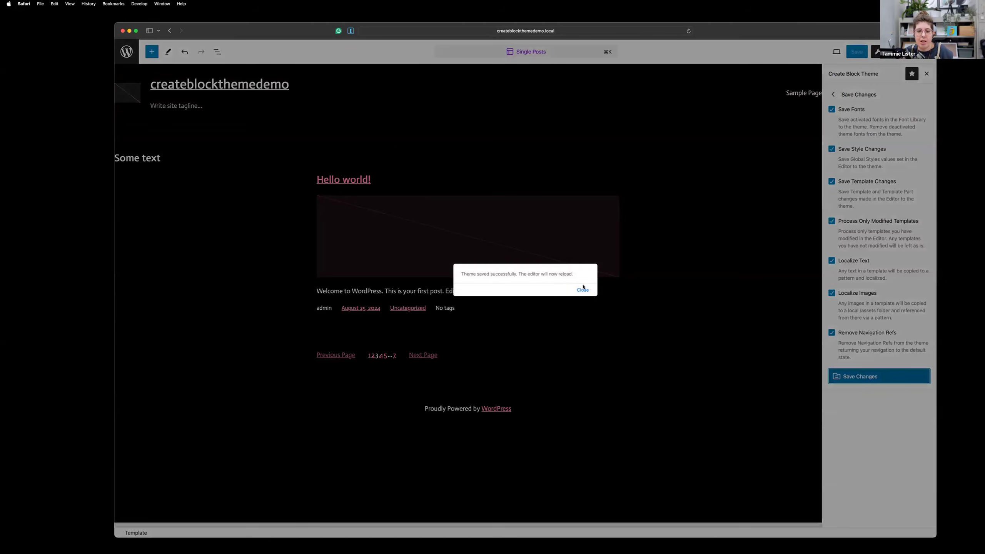
left_click(582, 289)
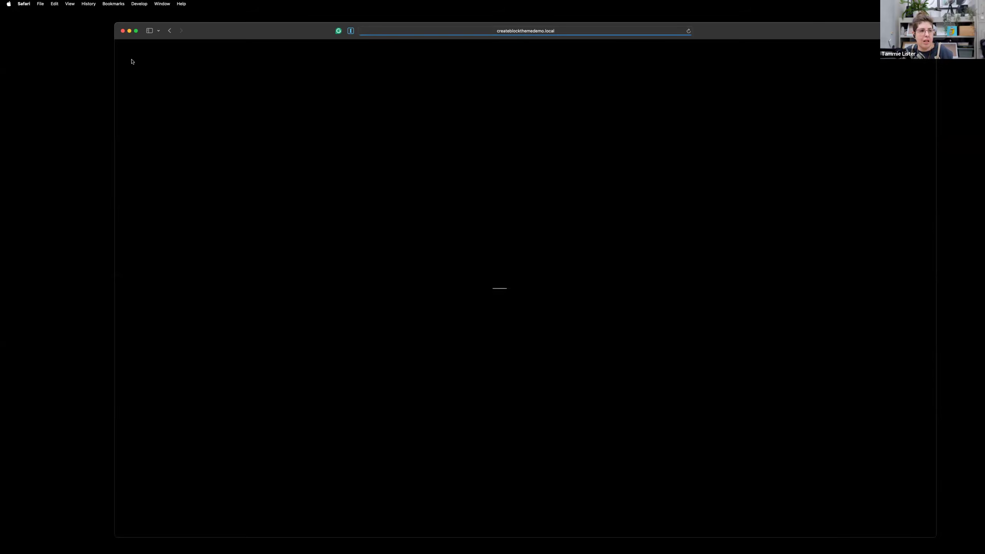
left_click(127, 52)
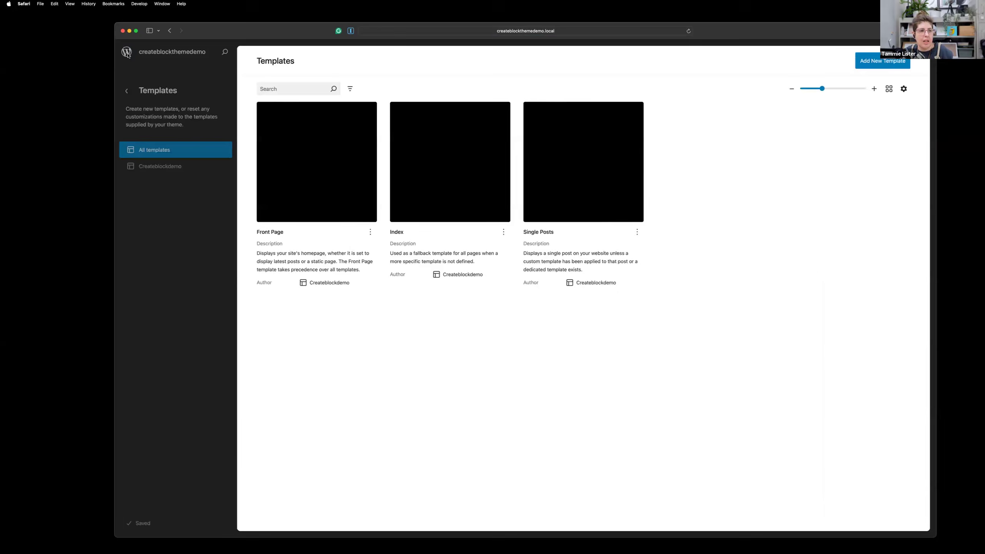
left_click(162, 169)
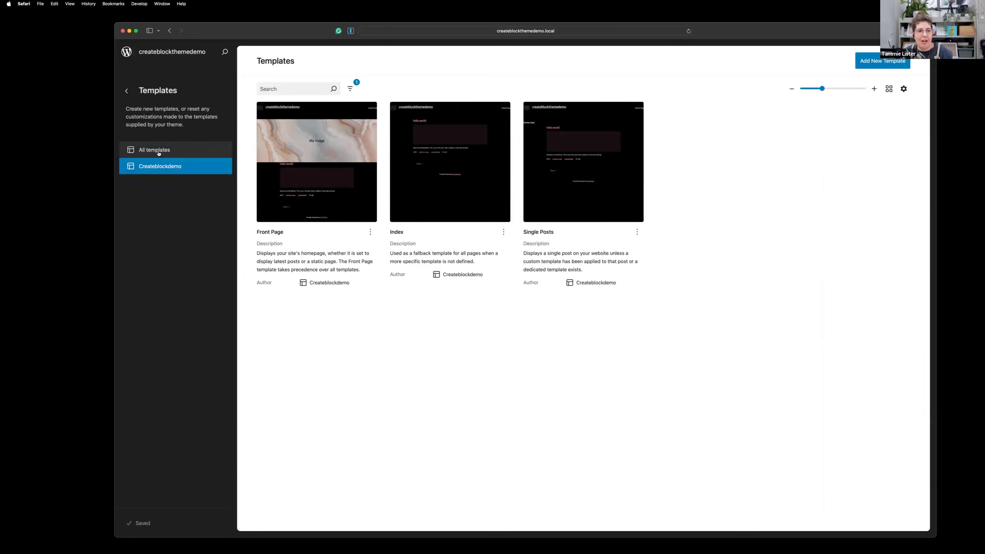
Step: List all templates, and switch to the Create Block Theme Plugin PDF in Preview to show the export and save slide on page 11
left_click(159, 153)
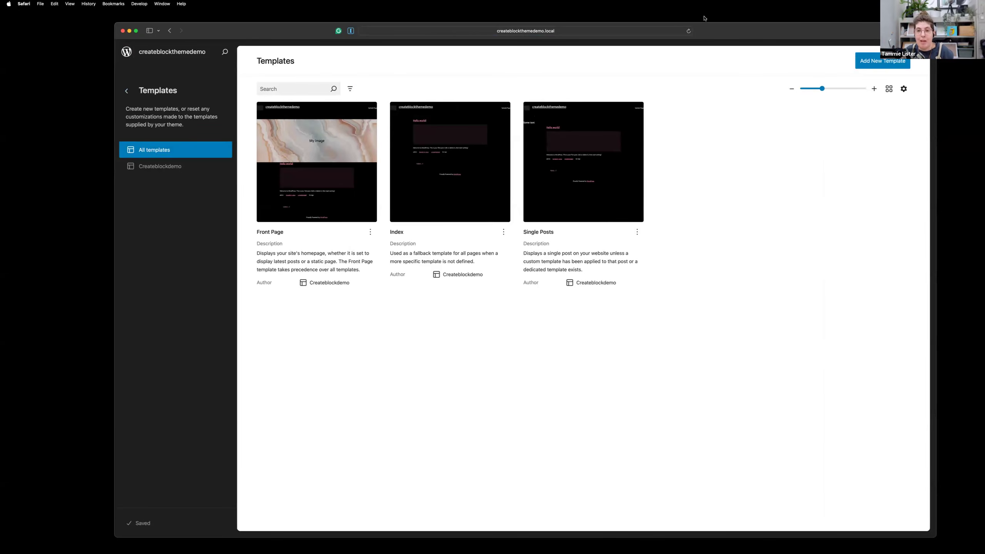
key("super+Tab")
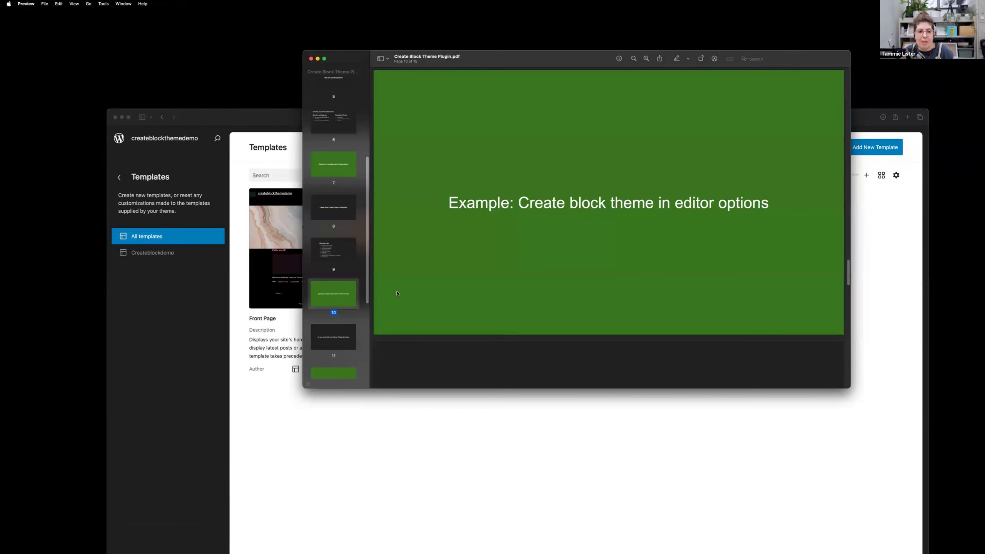
scroll(339, 287, "down", 3)
left_click(338, 270)
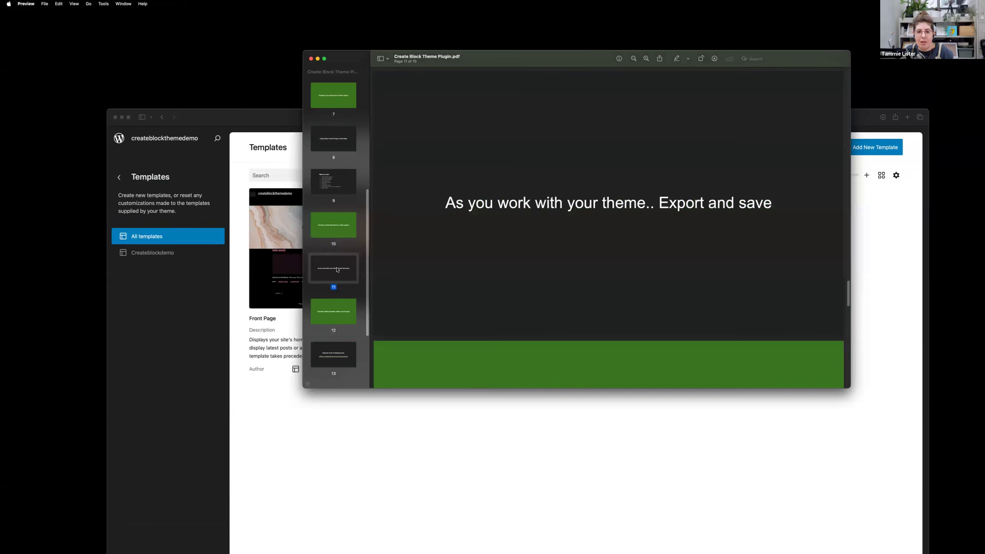
scroll(338, 264, "down", 3)
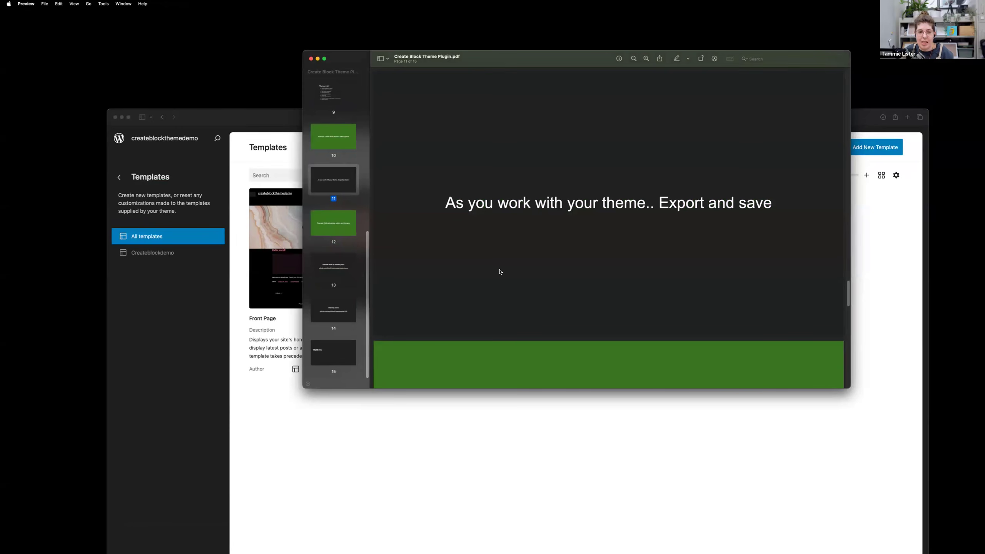
Step: Switch back to Safari, view the Index template briefly, and open the Front Page template for editing
key("super+Tab")
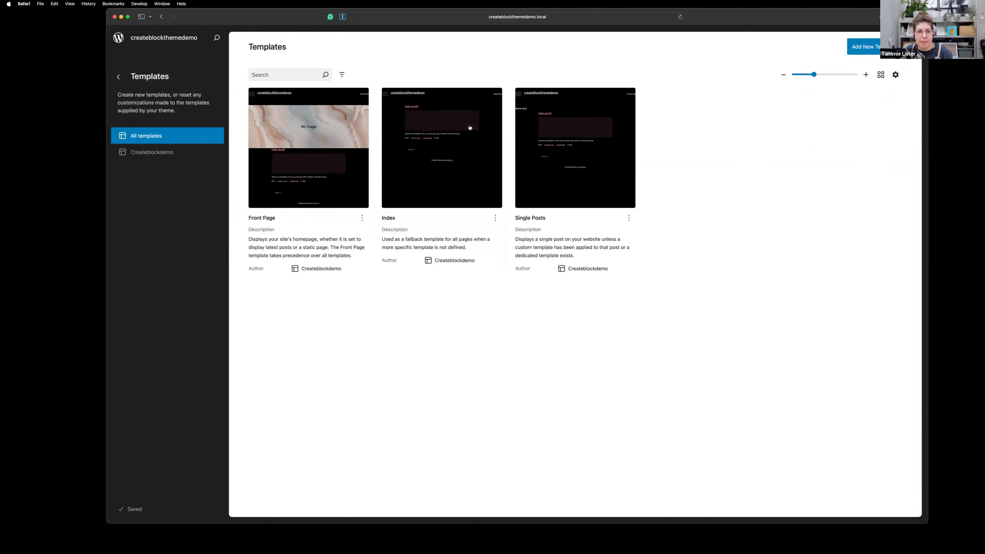
left_click(451, 138)
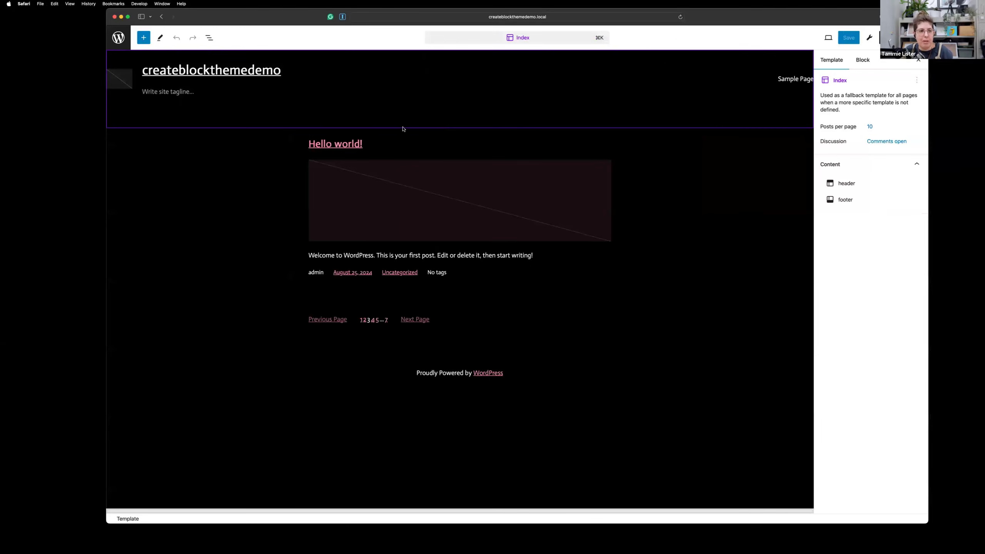
left_click(118, 37)
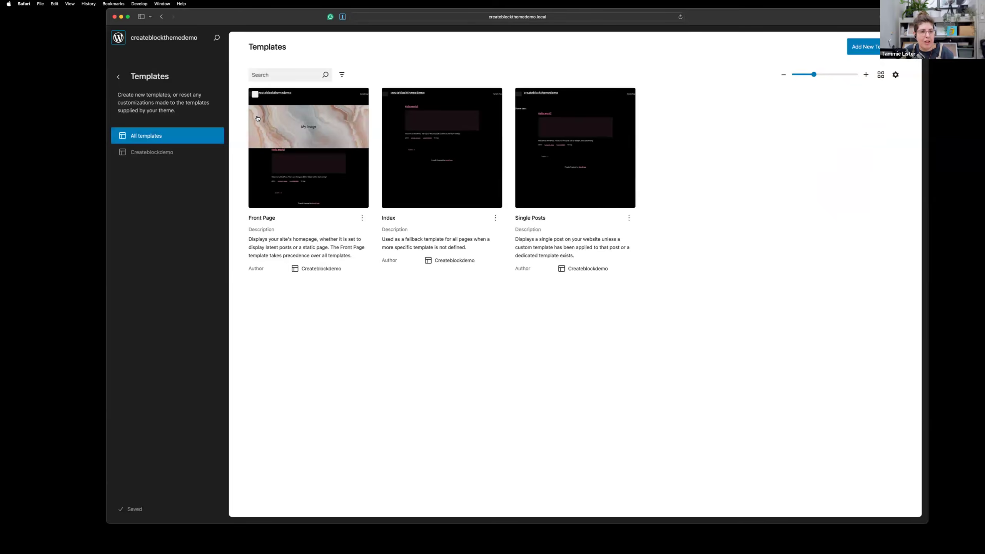
left_click(329, 141)
Step: Reset the theme's styles, templates and template parts through Create Block Theme, and let the editor reload
left_click(869, 38)
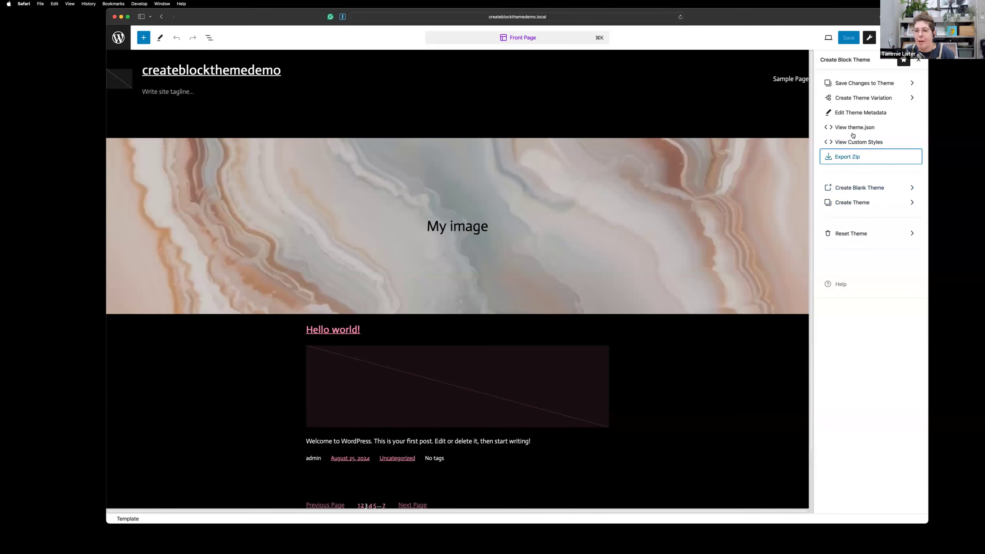
left_click(849, 234)
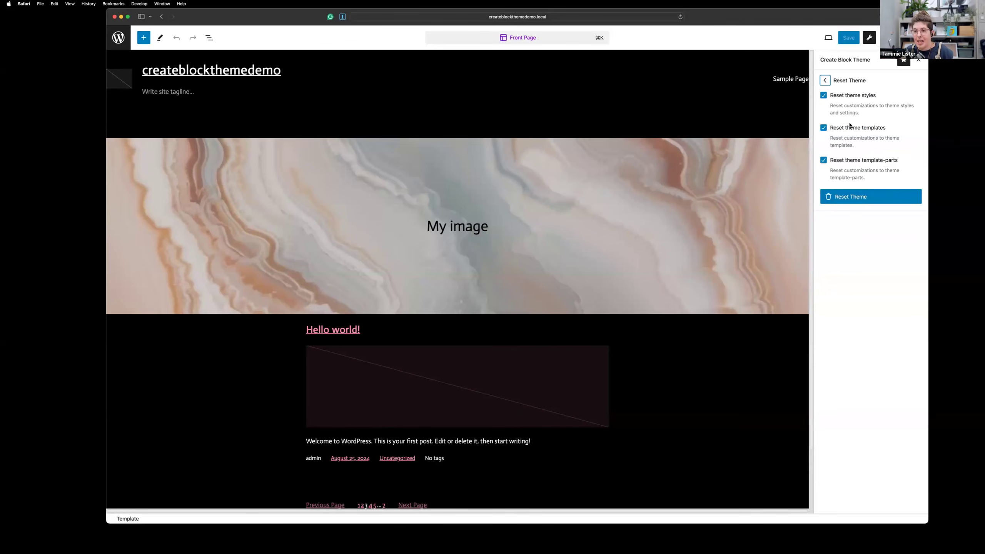
left_click(845, 198)
left_click(594, 285)
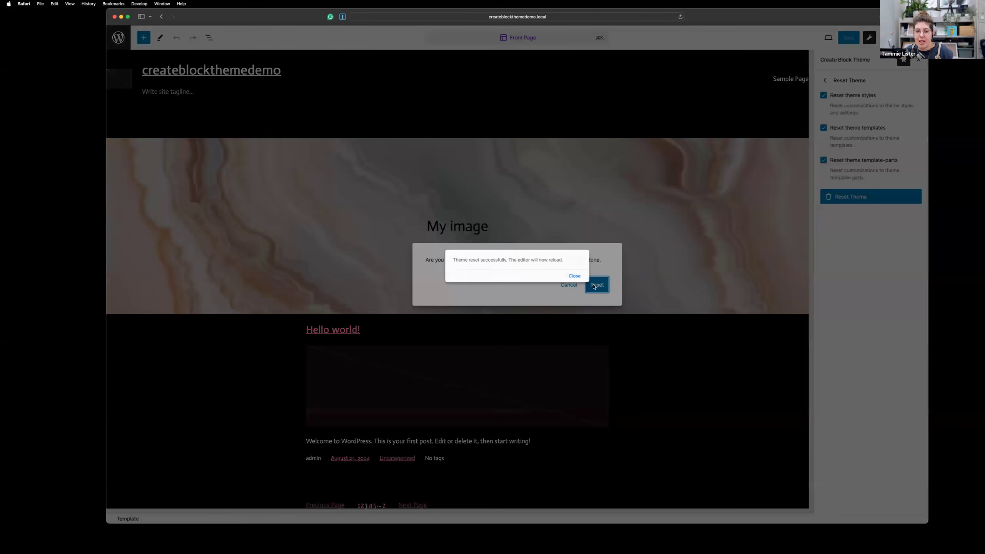
left_click(573, 275)
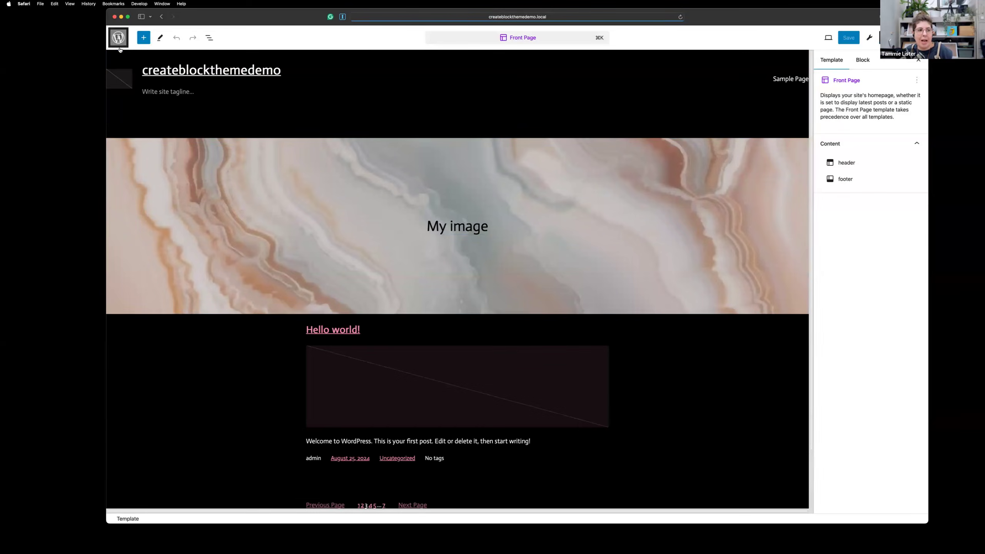
Step: Return to the template list and compare the templates authored by Createblockdemo with all templates, checking the author filter
left_click(119, 47)
left_click(150, 153)
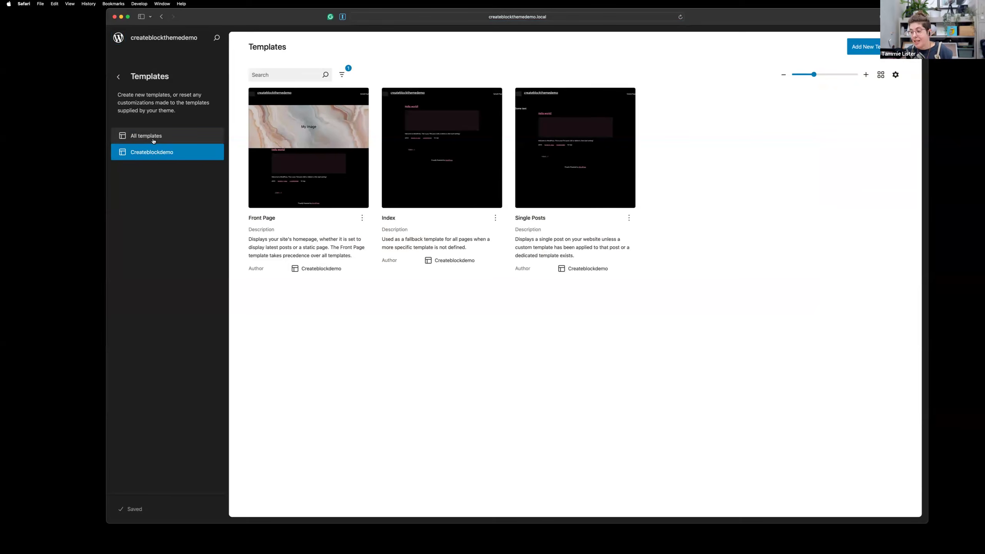
left_click(341, 75)
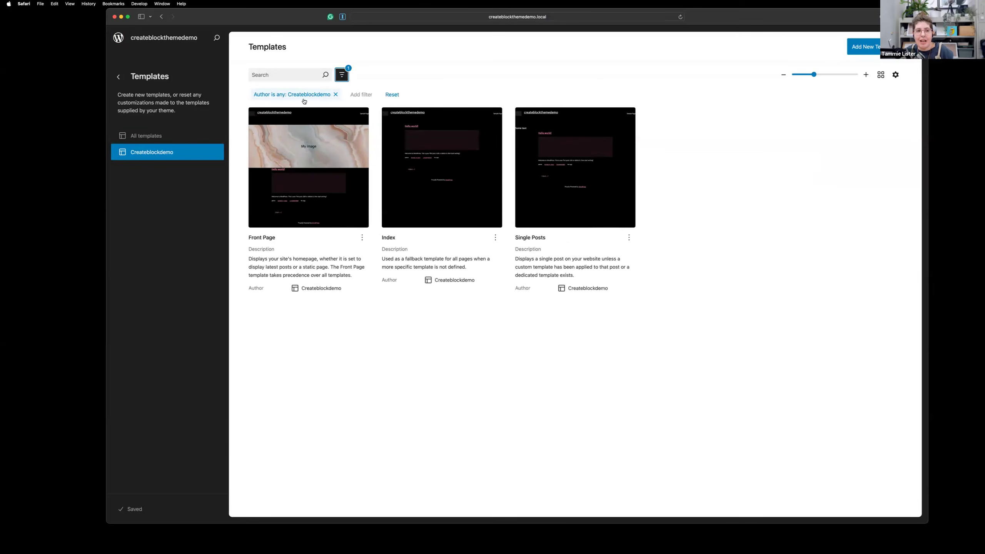
left_click(173, 139)
left_click(862, 46)
left_click(672, 70)
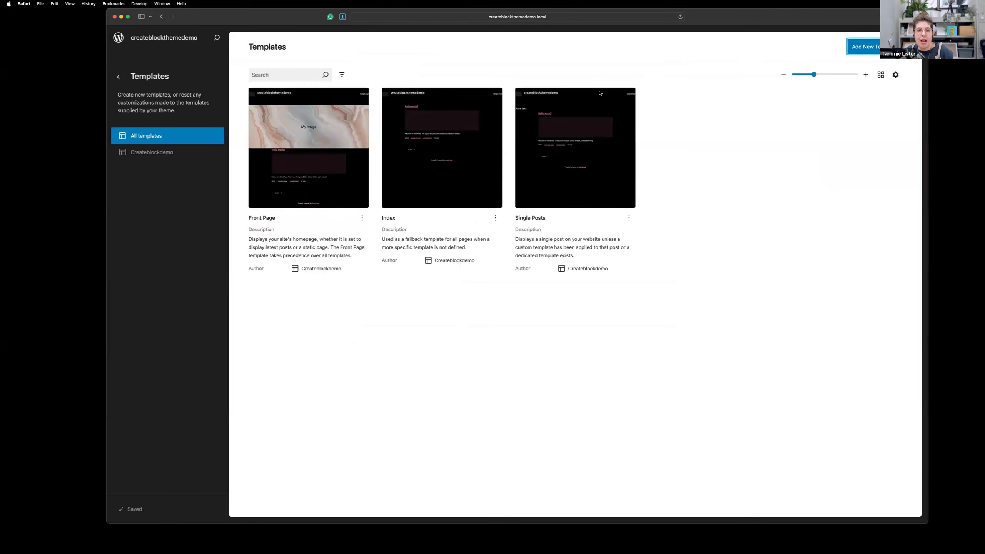
Step: Reopen the Front Page template and replace its header with the dark misty forest image design
left_click(356, 150)
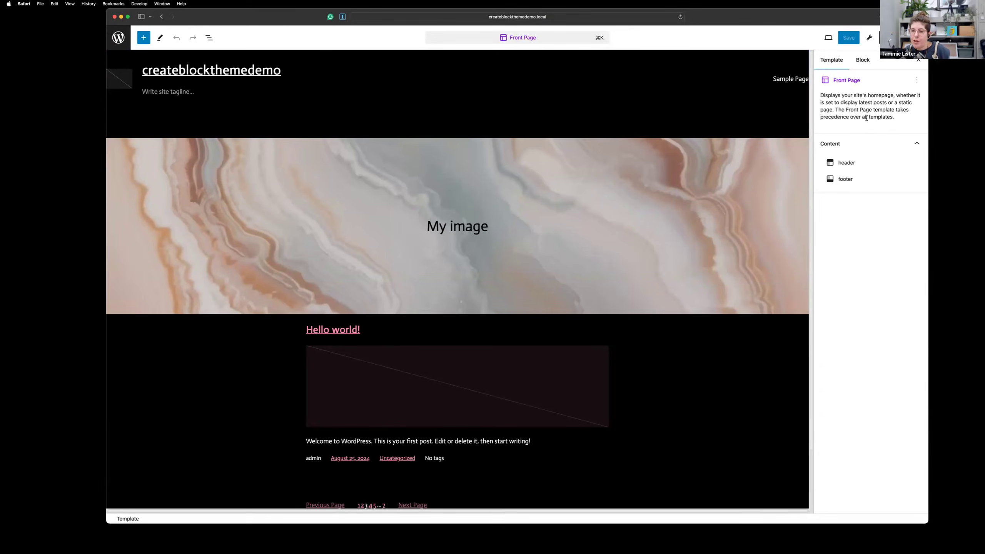
left_click(870, 37)
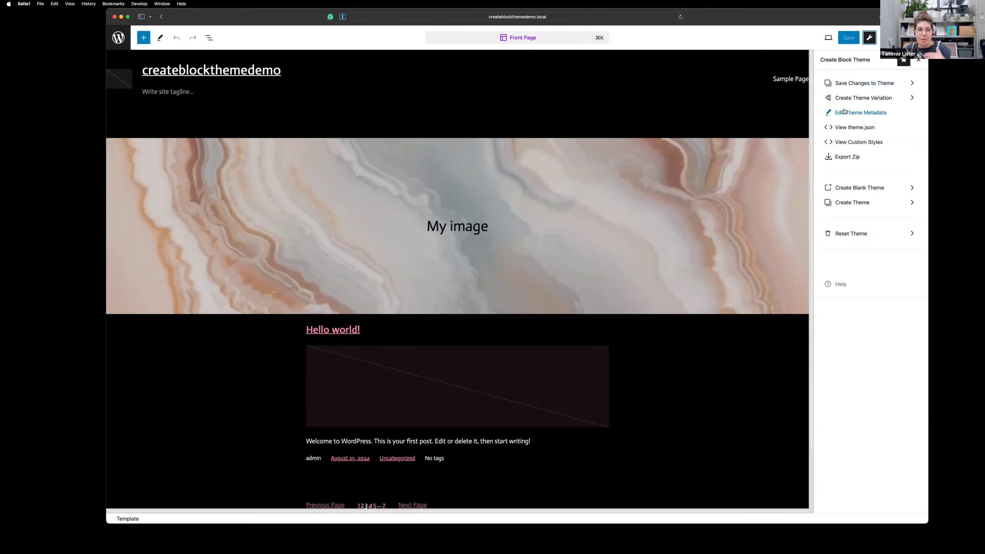
left_click(758, 120)
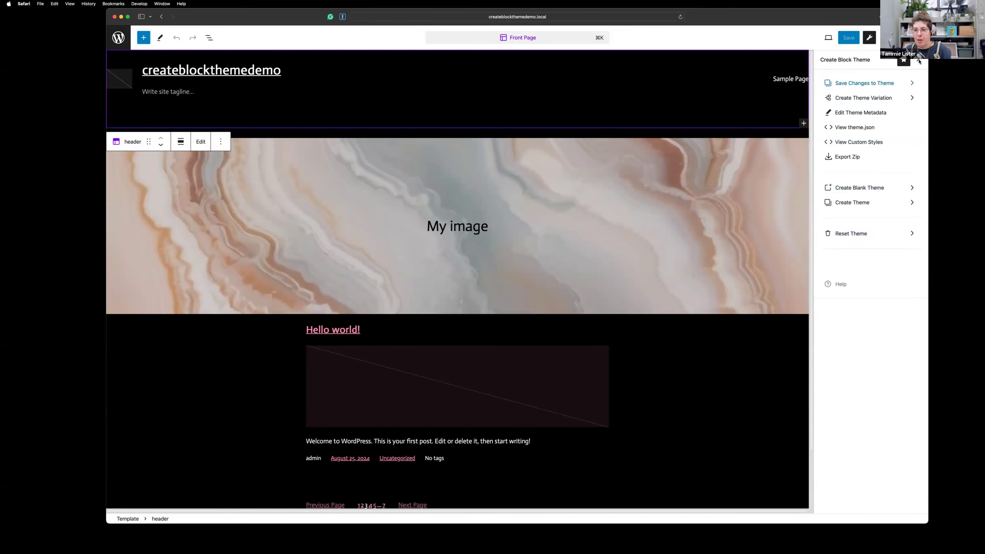
left_click(886, 37)
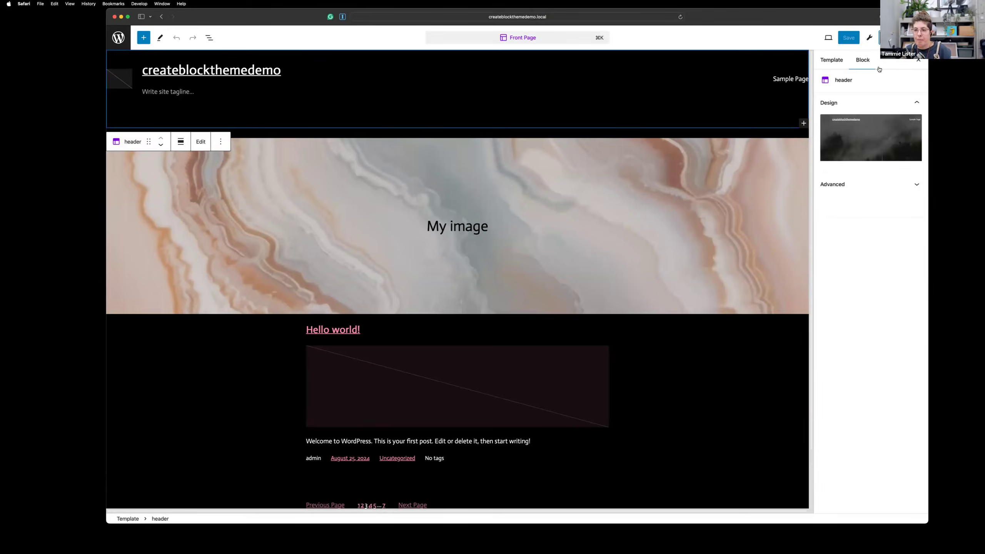
left_click(867, 134)
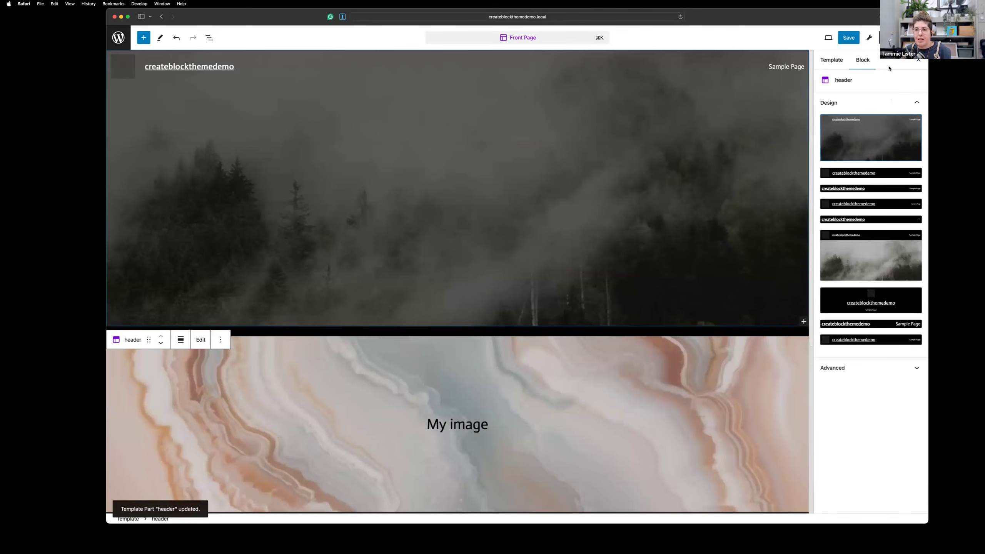
Step: Reset theme styles, templates and template parts with Create Block Theme, and leave the page so the unsaved header design is discarded
left_click(869, 37)
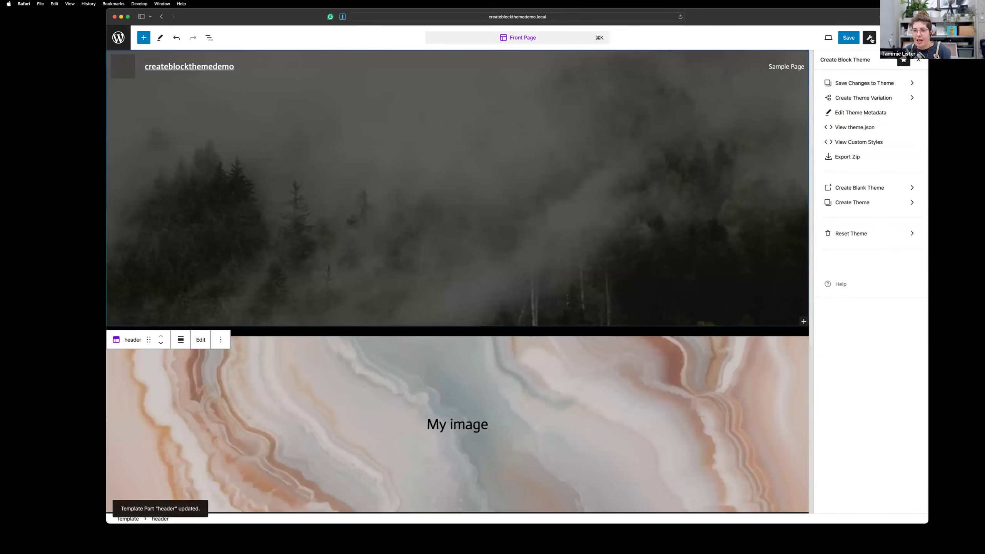
left_click(870, 233)
left_click(870, 197)
left_click(588, 285)
left_click(578, 277)
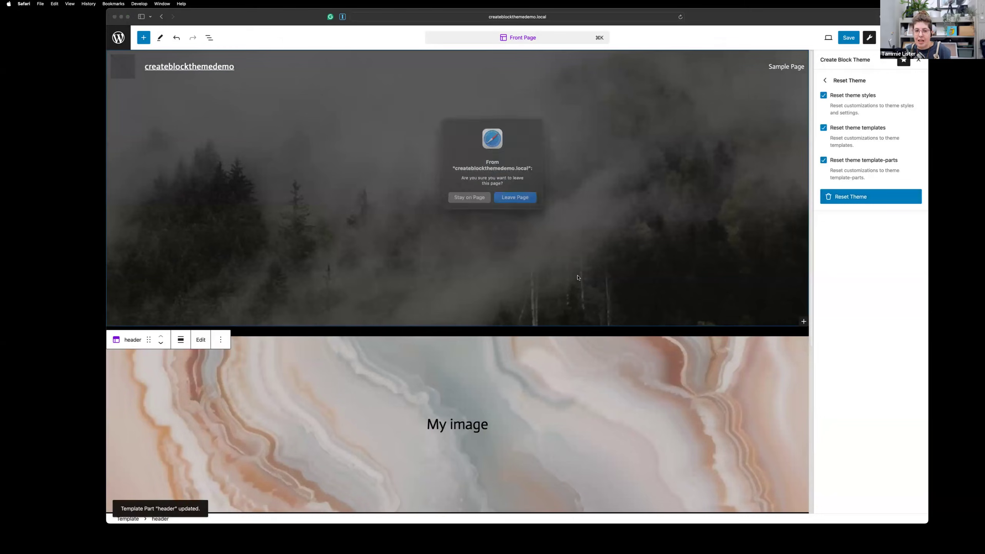
left_click(514, 194)
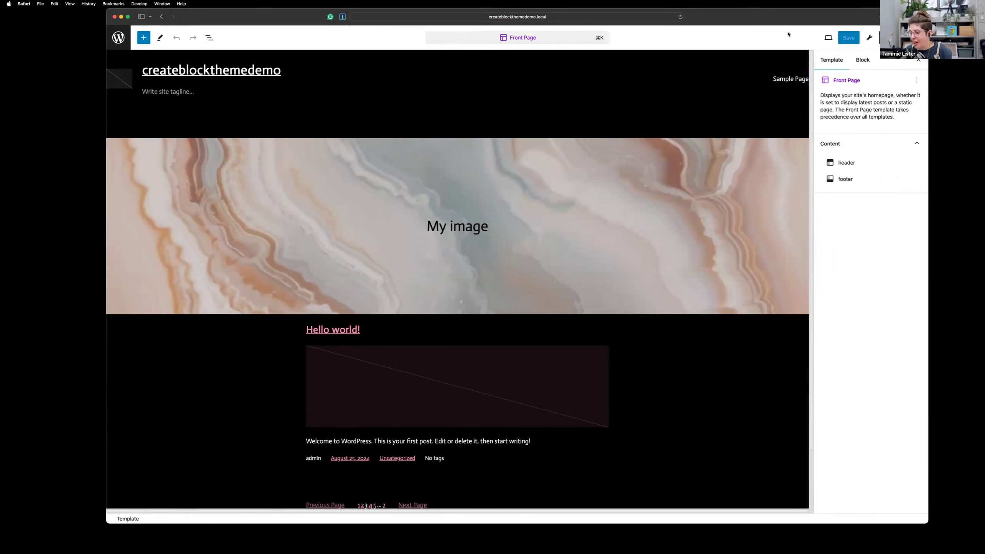
Step: Open the Create Block Theme options, and switch to the Preview PDF to show the repository slide and the Planning board slide
left_click(867, 40)
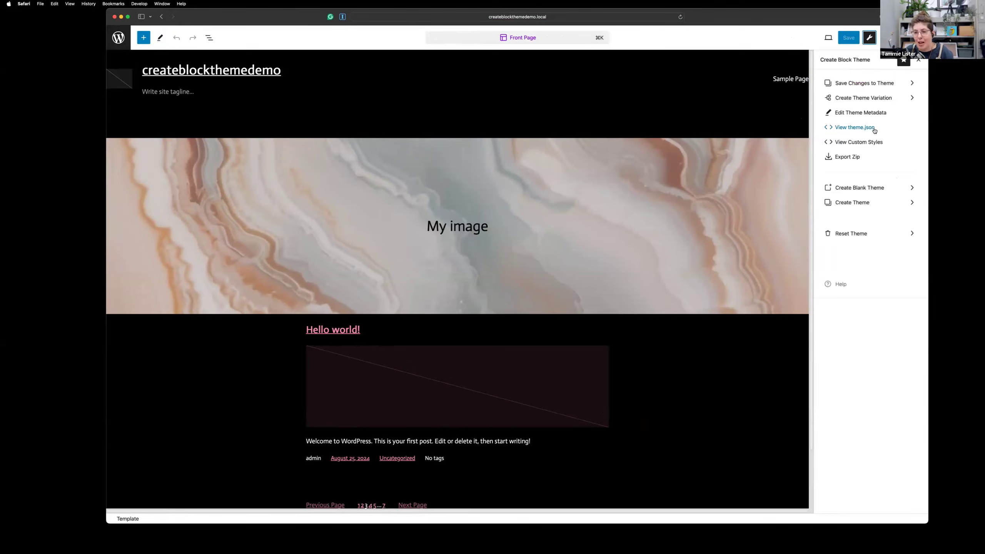
left_click_drag(751, 20, 725, 149)
left_click(724, 148)
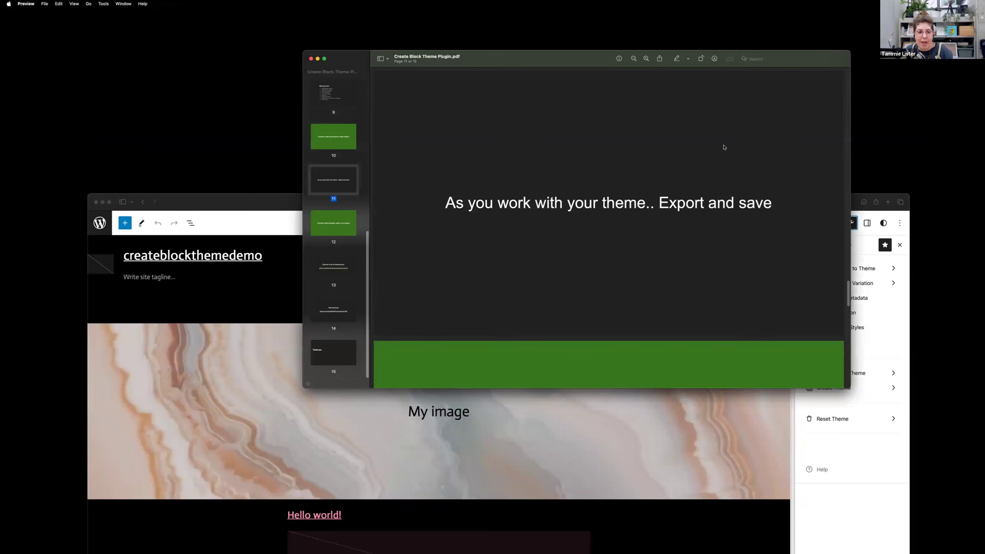
left_click(341, 273)
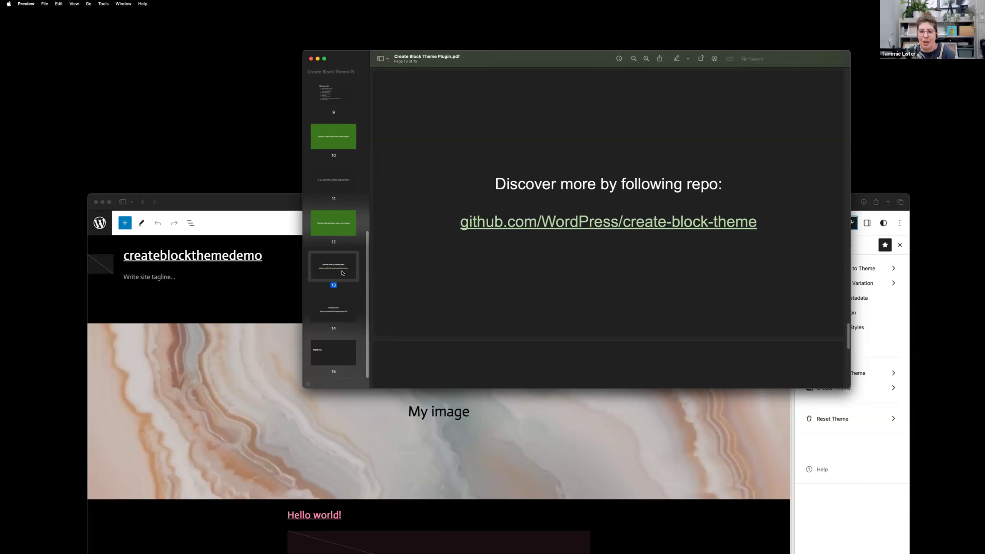
left_click(337, 306)
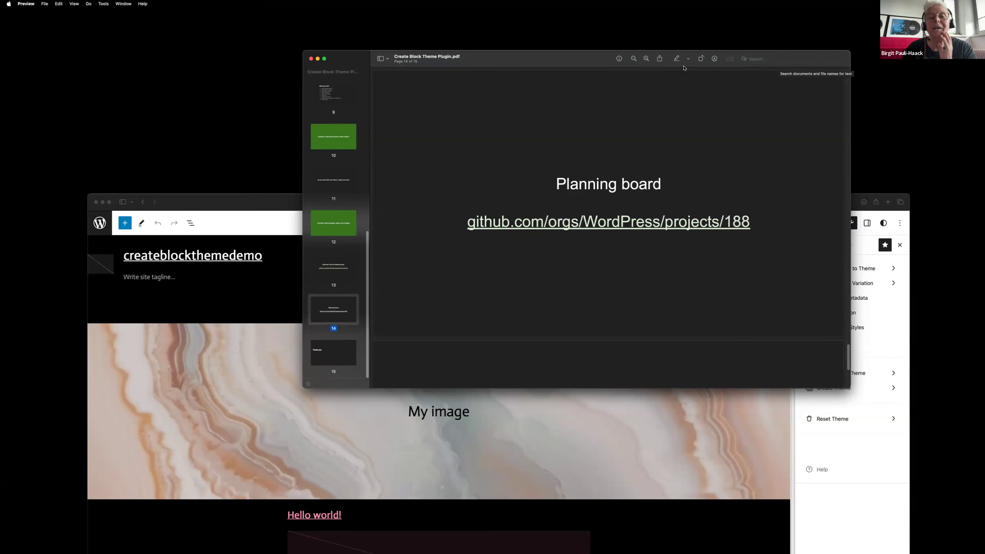
Step: Close the PDF presentation and reposition the Safari window so the whole site editor is in view
left_click_drag(581, 63, 581, 59)
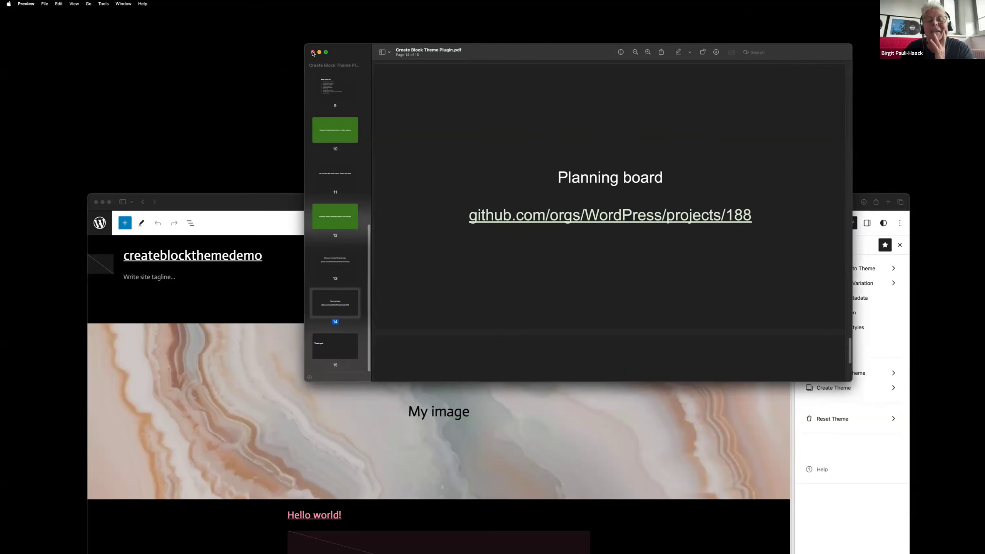
left_click(311, 54)
left_click_drag(765, 202, 745, 33)
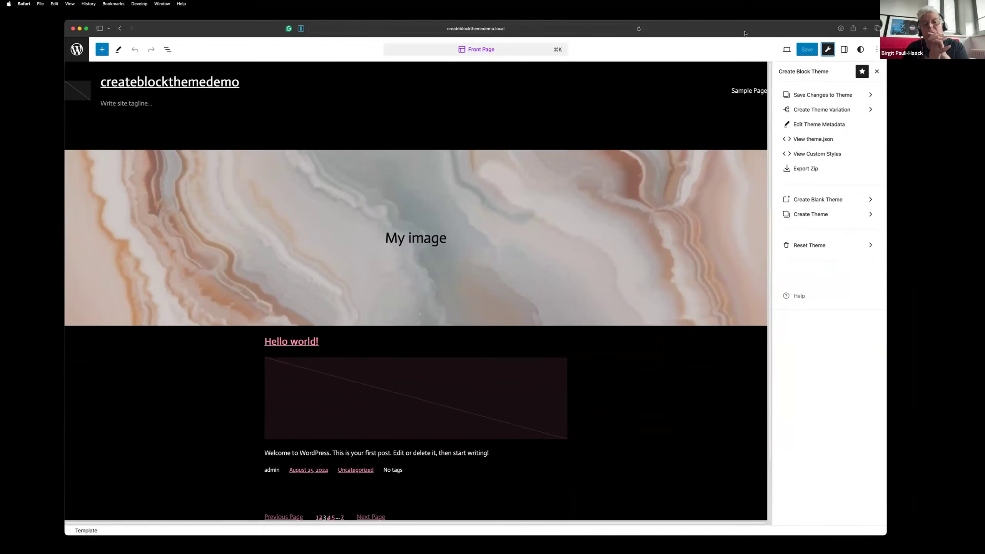
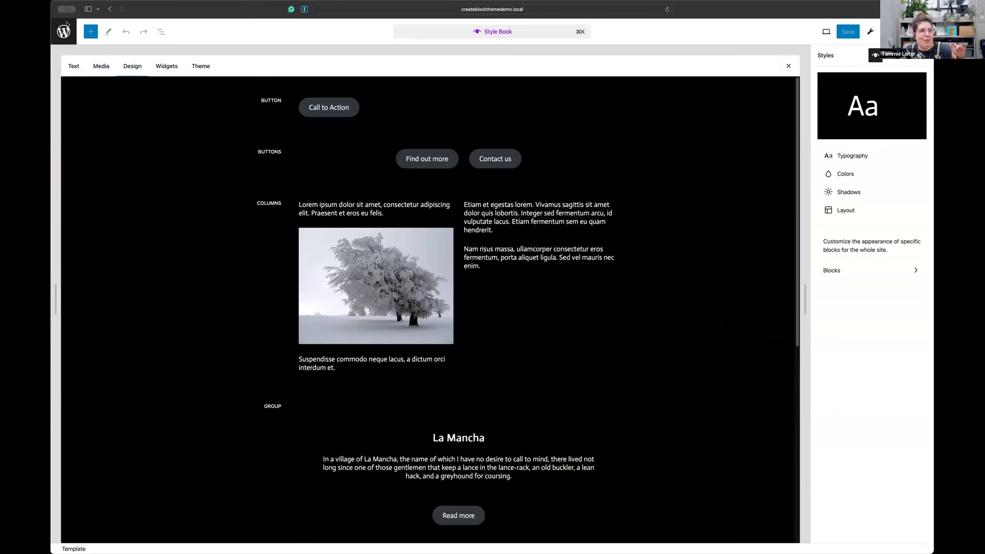
Step: Leave the site editor for the WordPress dashboard, and activate the installed theme with the Études homepage
left_click(63, 39)
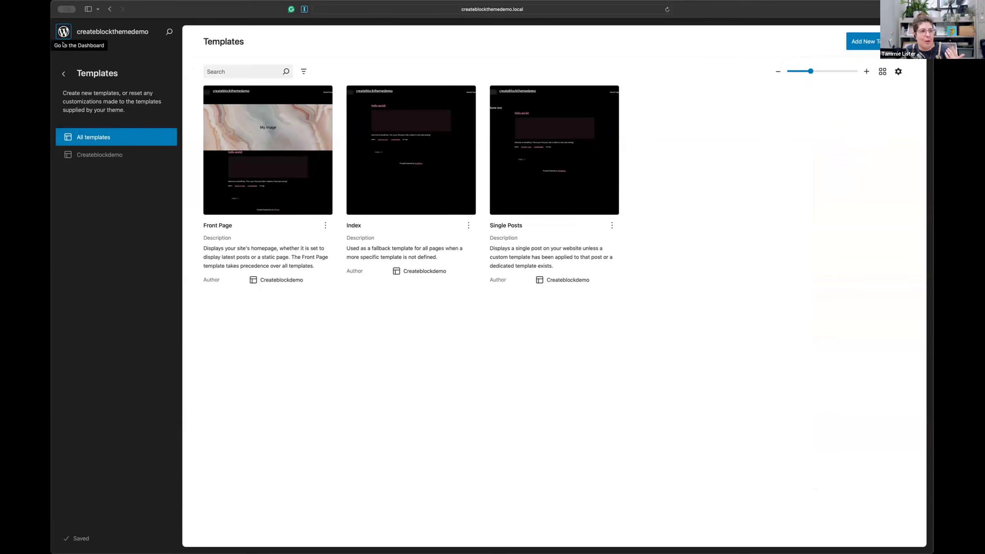
left_click(64, 74)
left_click(63, 74)
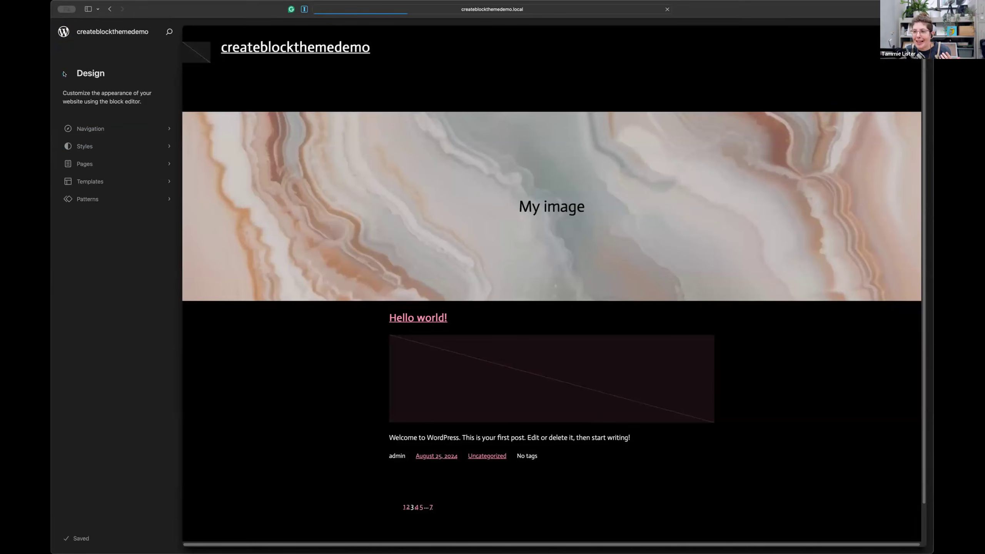
left_click(95, 159)
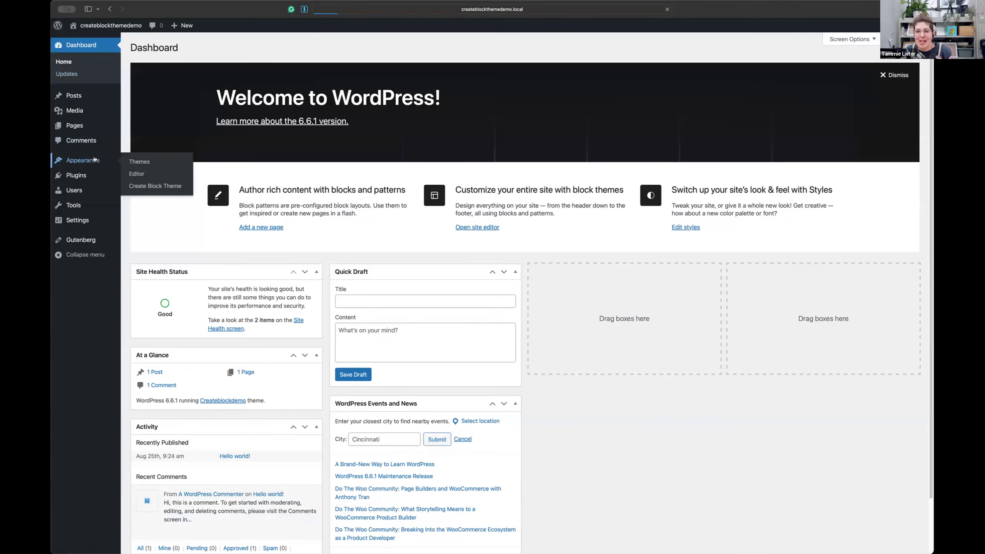
left_click(849, 223)
Step: Open the newly activated theme's Blog Home template in the site editor and show its Style Book
left_click(65, 160)
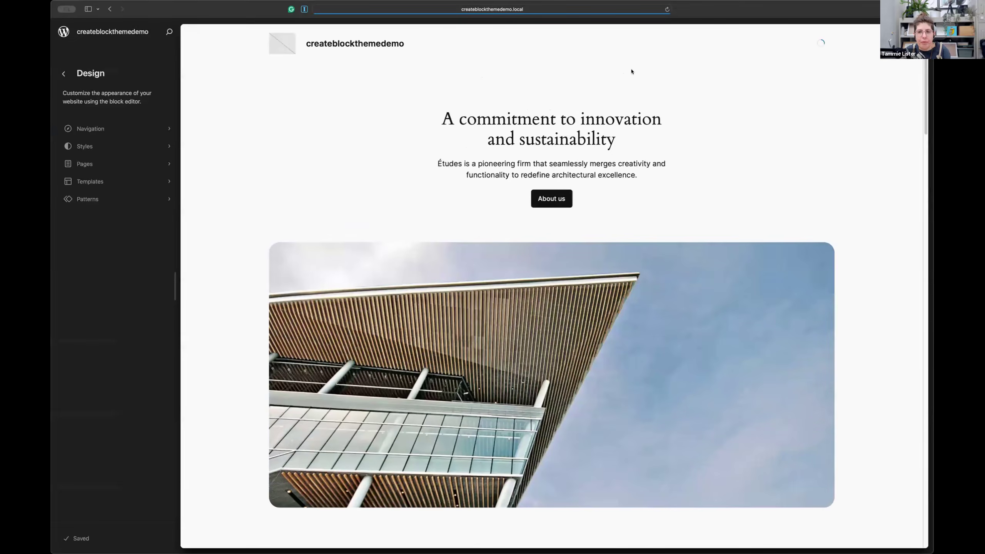
left_click(632, 71)
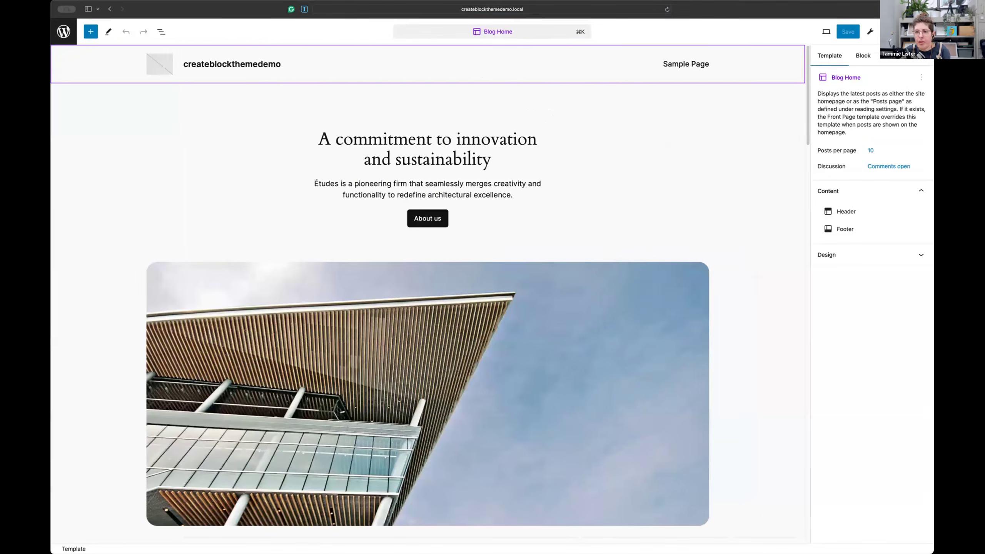
left_click(870, 32)
left_click(876, 55)
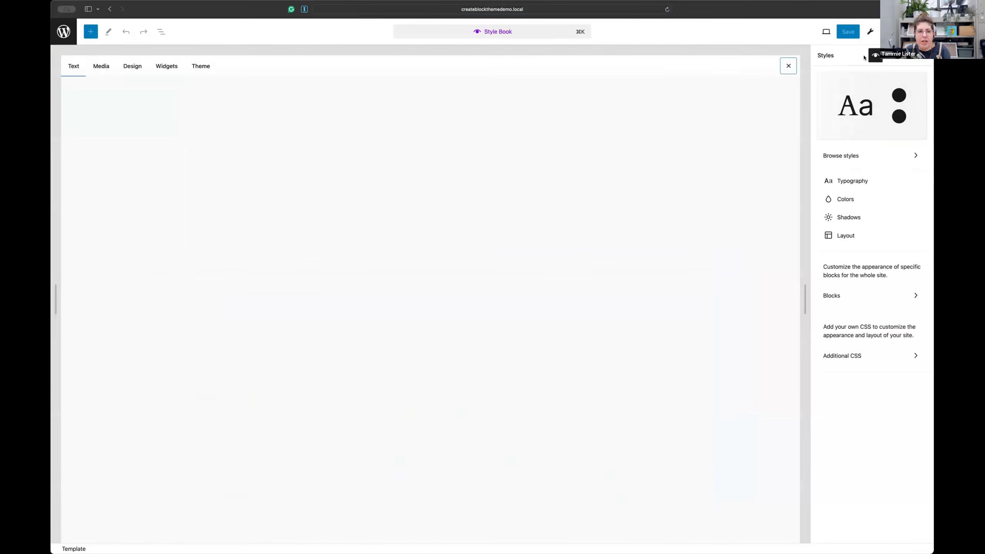
Step: Show the Design blocks in the Style Book and open the style settings of the List item block
left_click(143, 66)
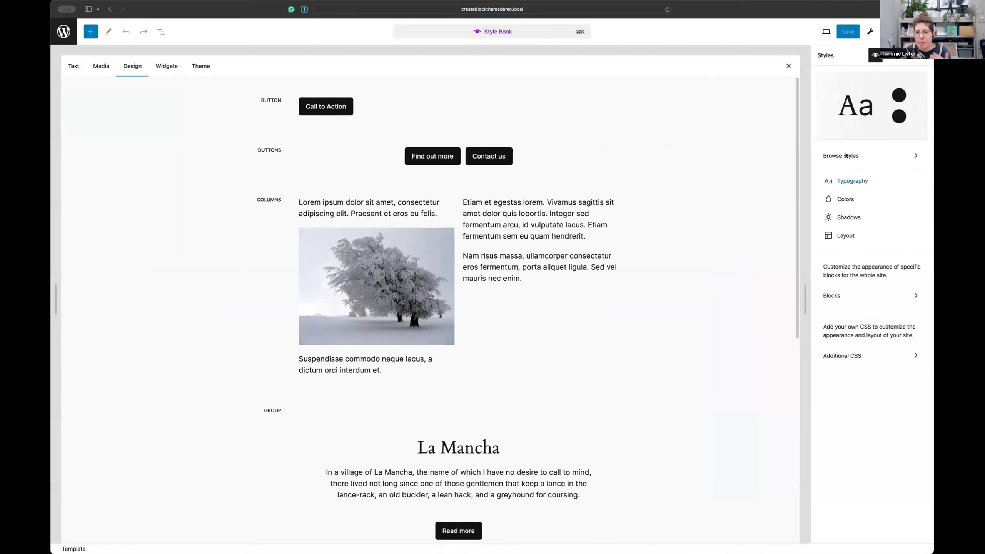
left_click(844, 295)
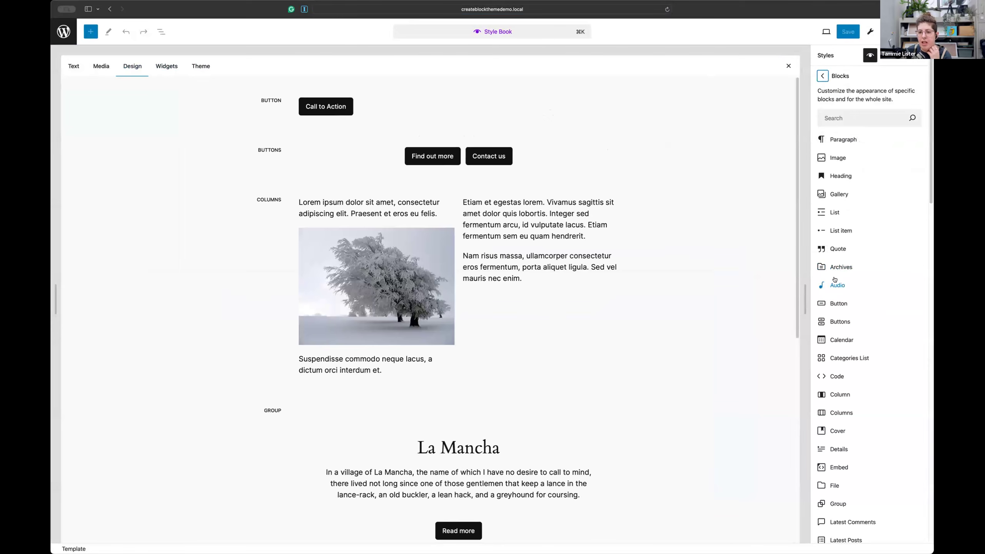
left_click(841, 231)
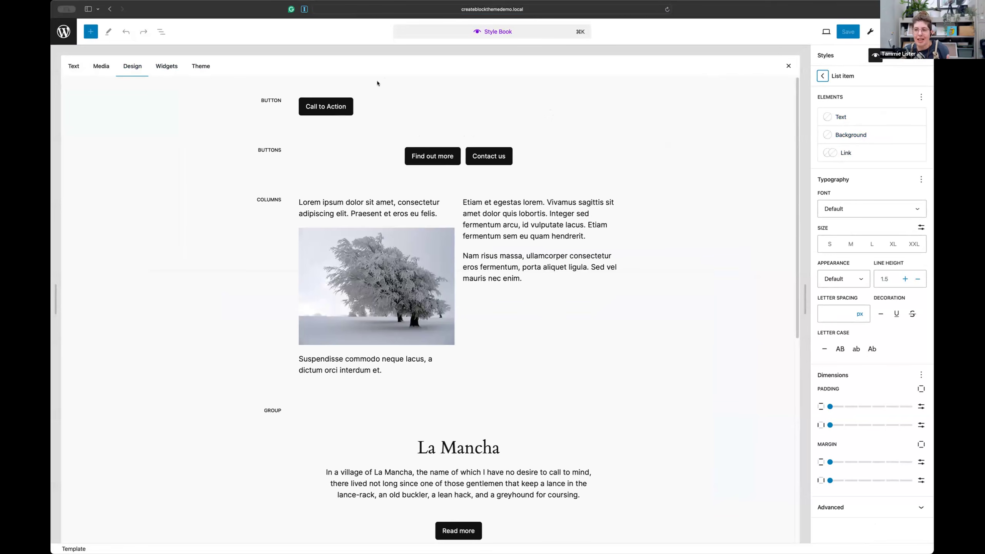
Step: Leave the site editor for the WordPress dashboard, open the installed themes and activate Clone theme
left_click(64, 32)
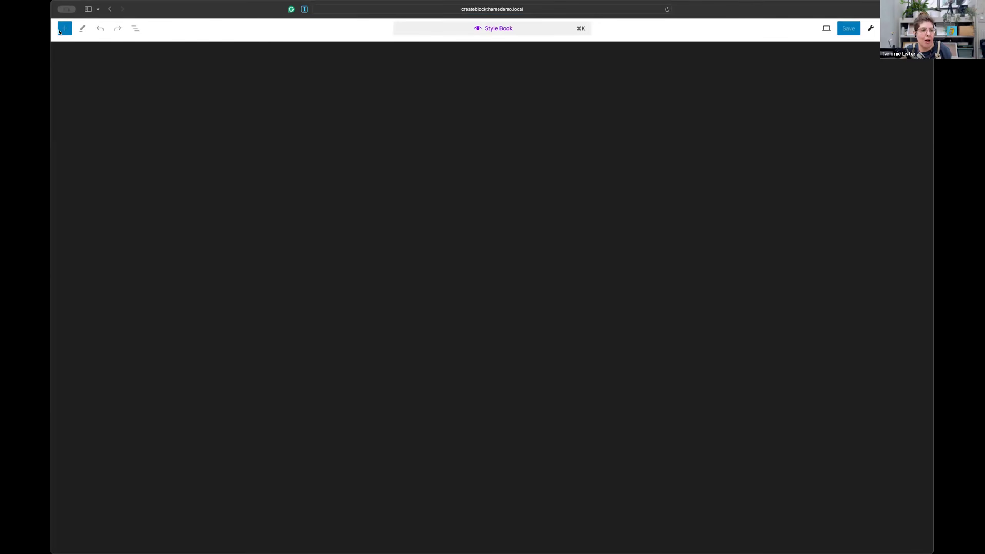
left_click(63, 32)
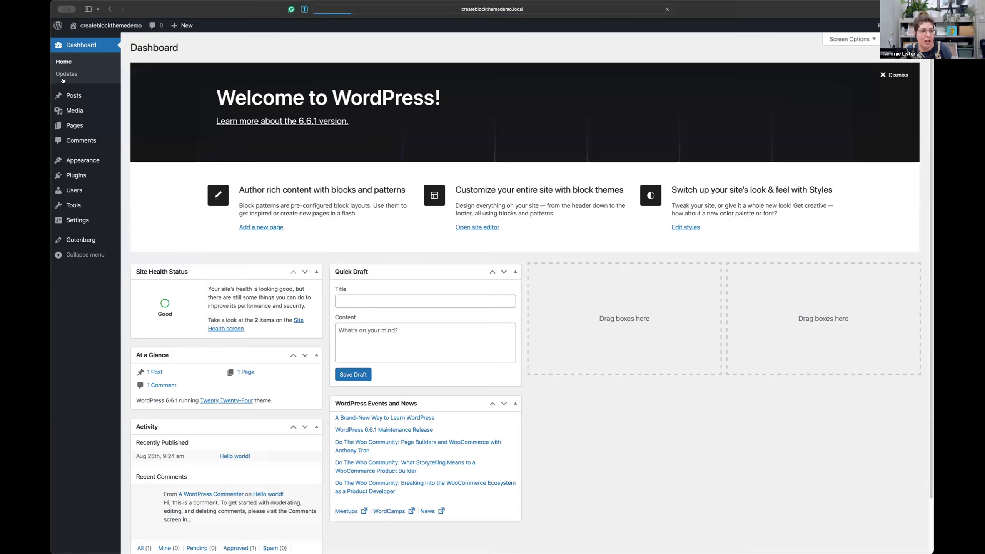
left_click(83, 160)
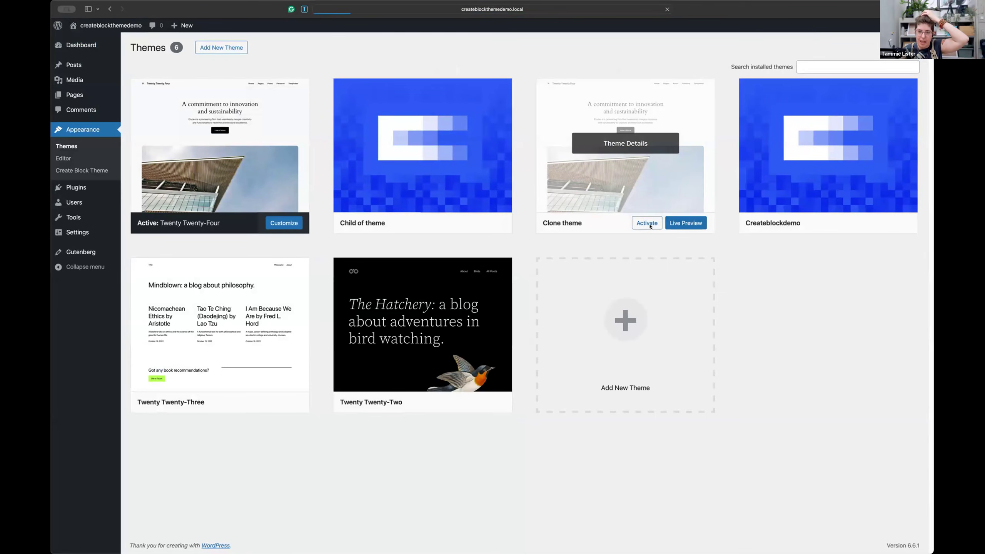
left_click(647, 222)
left_click(648, 222)
left_click(833, 84)
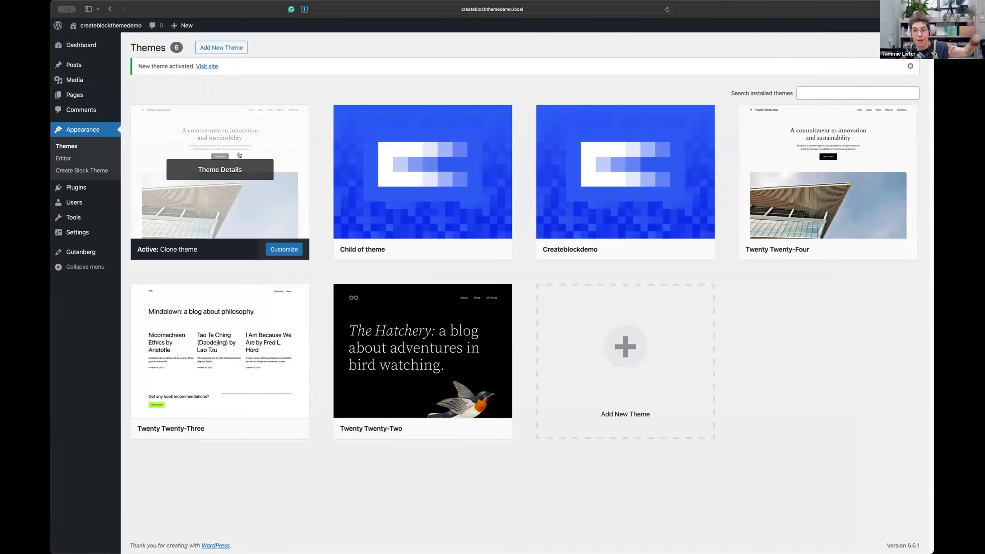
Step: Open Clone theme's Blog Home template in the site editor and reset the browser zoom to actual size
left_click(177, 195)
left_click(160, 205)
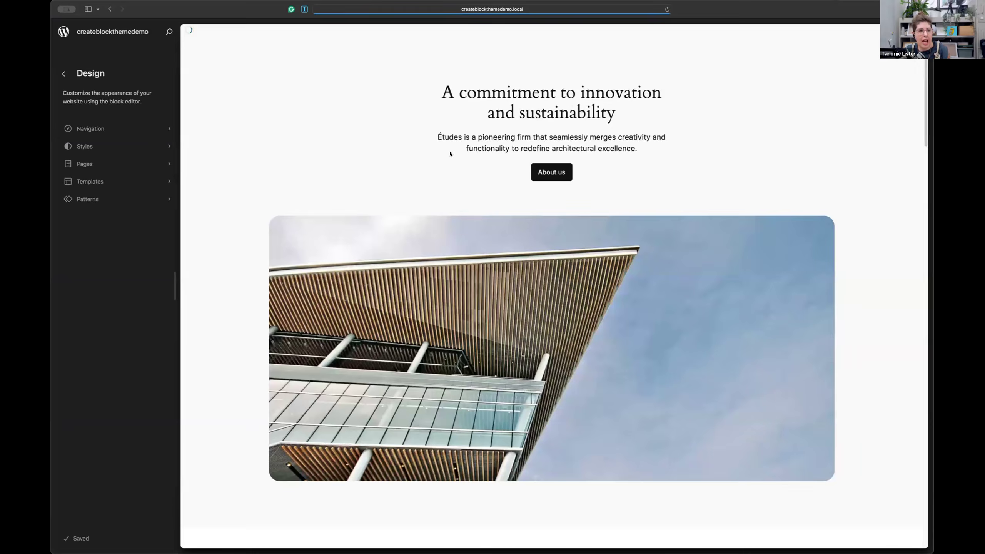
left_click(406, 150)
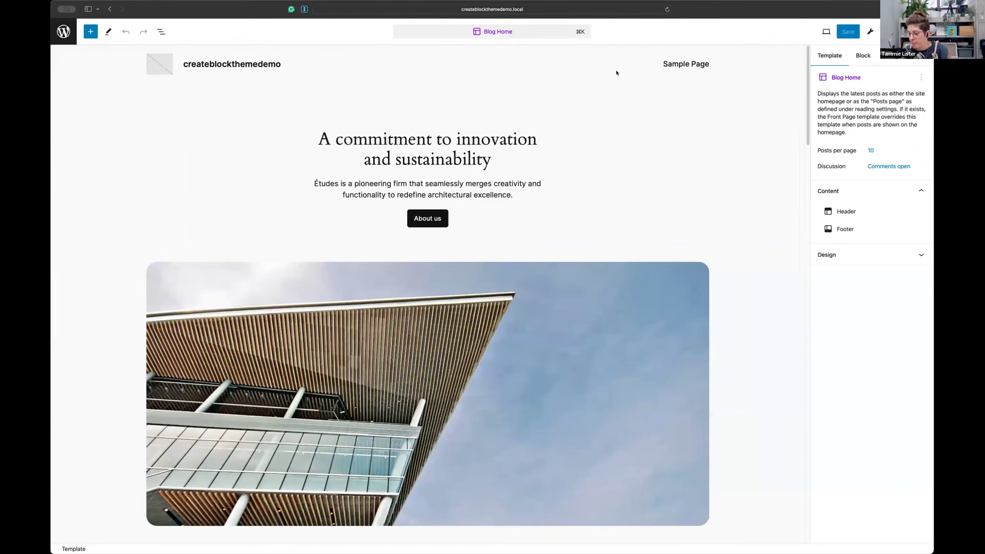
left_click(69, 3)
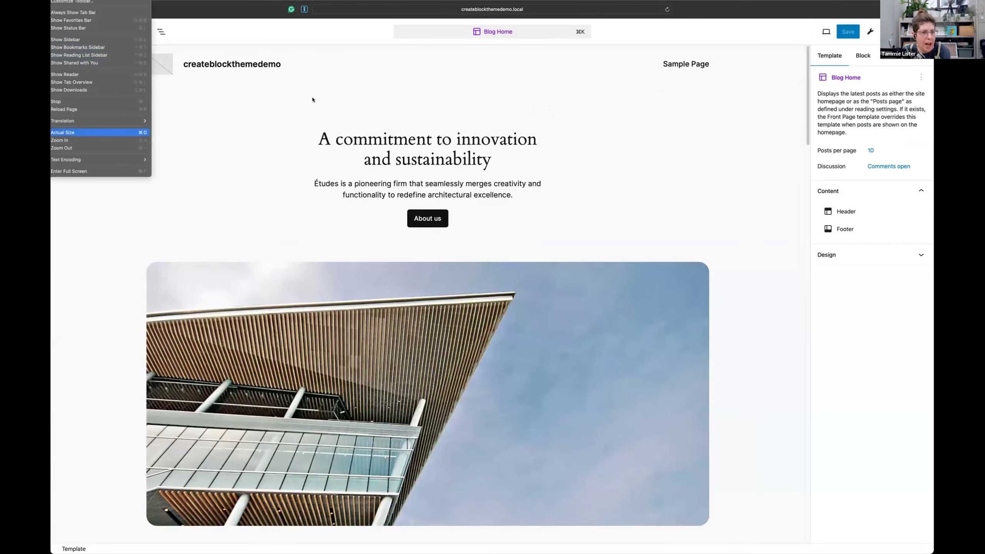
key("super+0")
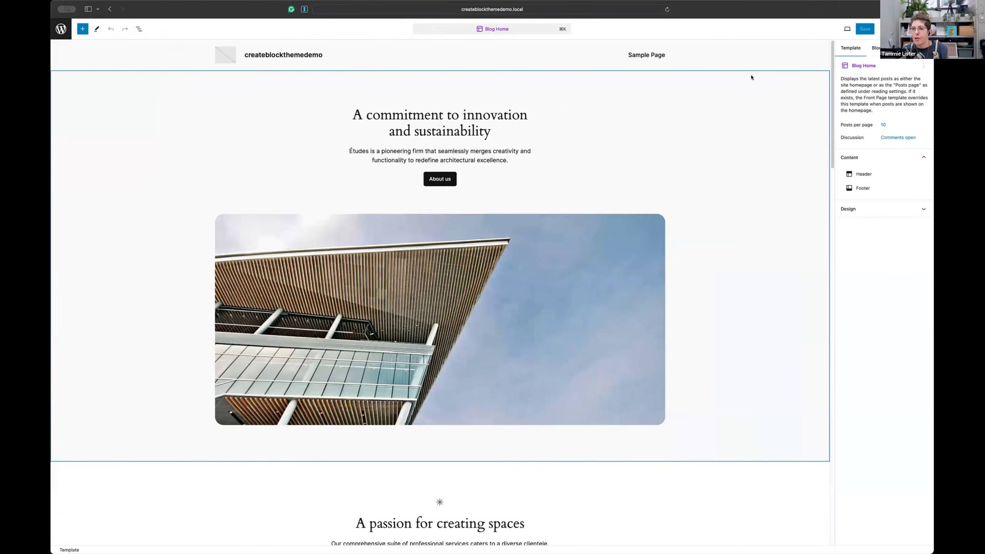
Step: Open the Quote block's global style settings and set its background color to Contrast
left_click(897, 29)
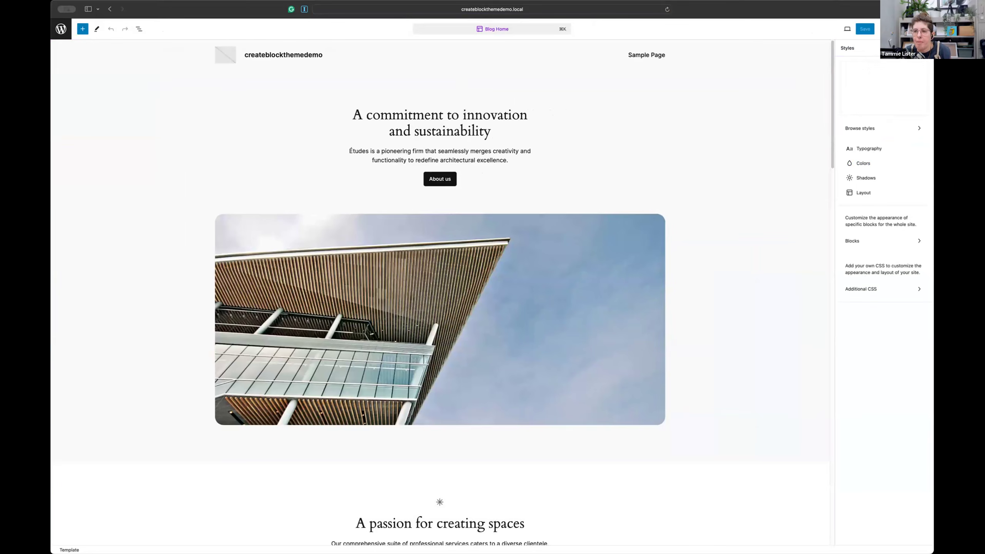
left_click(870, 241)
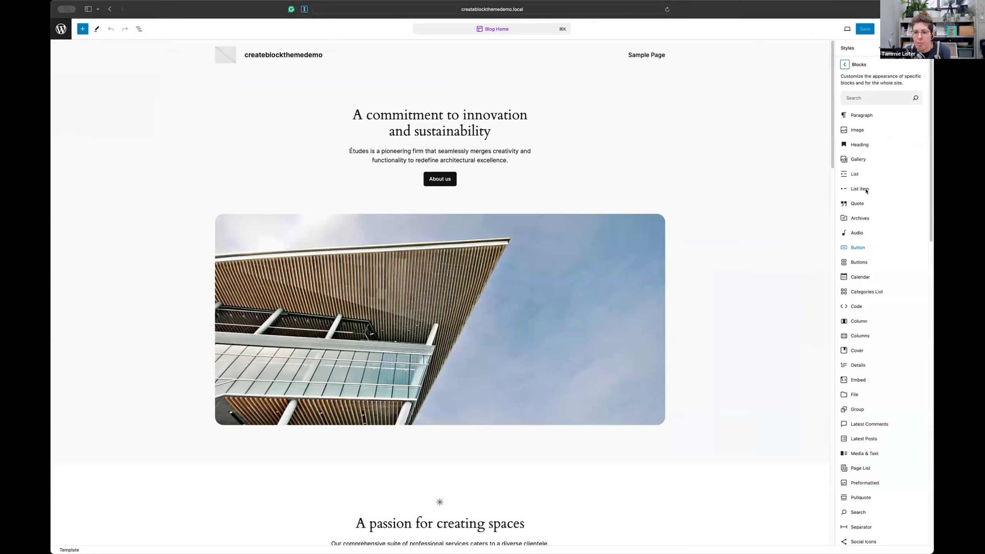
left_click(855, 204)
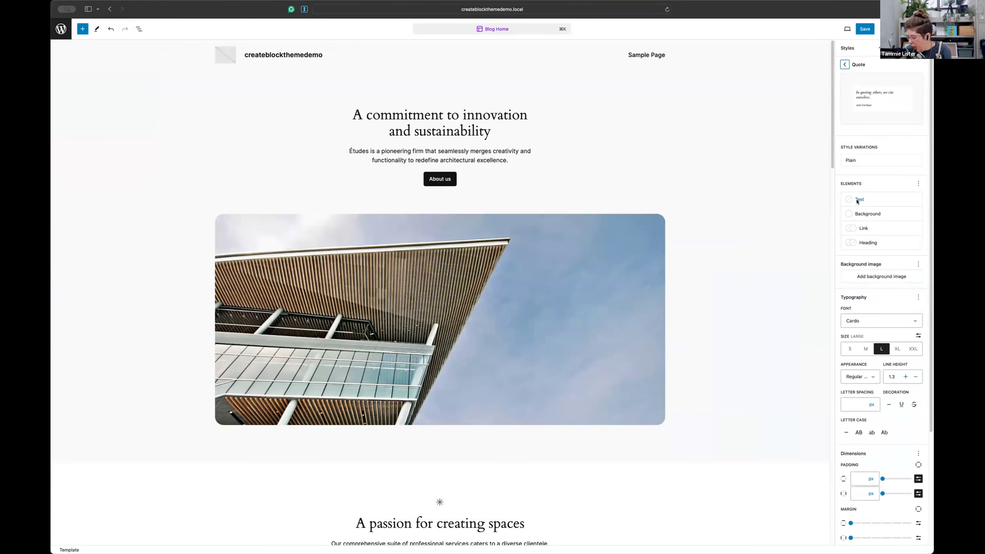
left_click(846, 214)
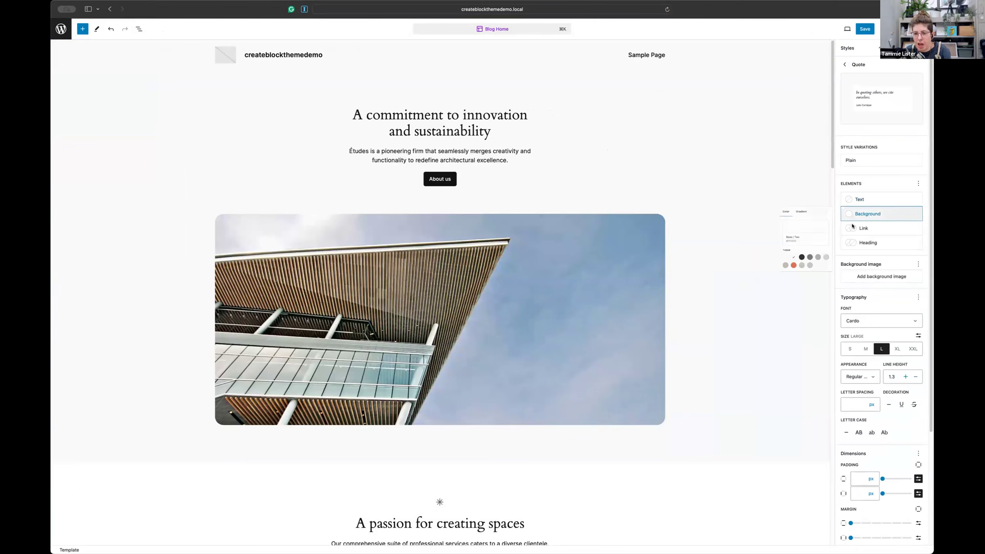
scroll(667, 322, "down", 4)
scroll(693, 296, "down", 6)
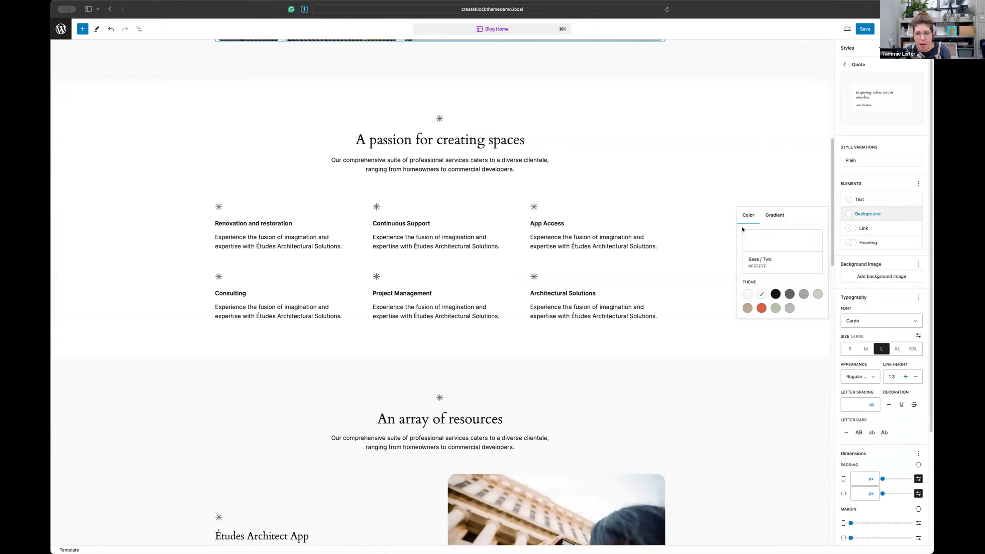
left_click(775, 295)
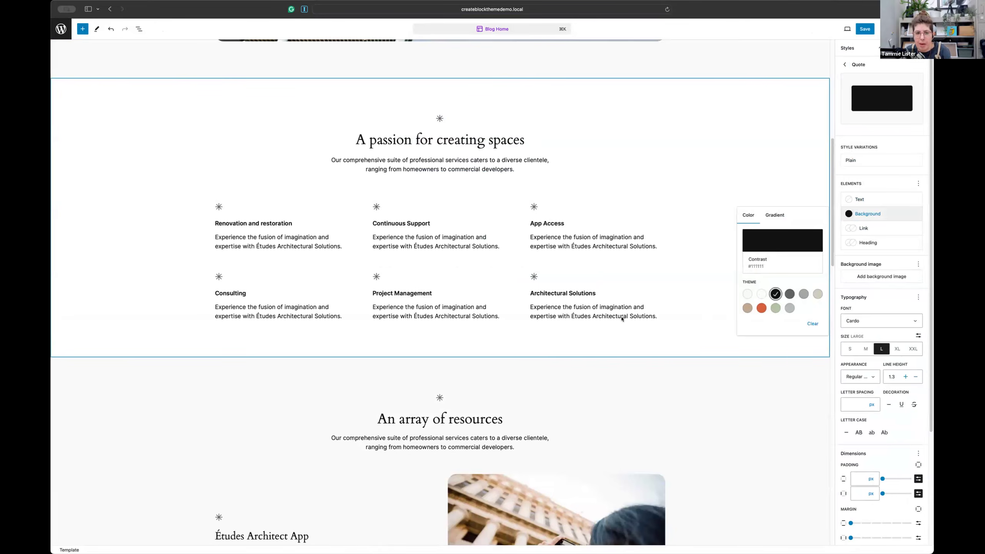
Step: Check the testimonial section lower in the template and change the Quote background color to Accent / Three
scroll(617, 316, "down", 8)
scroll(603, 319, "down", 15)
scroll(605, 314, "up", 6)
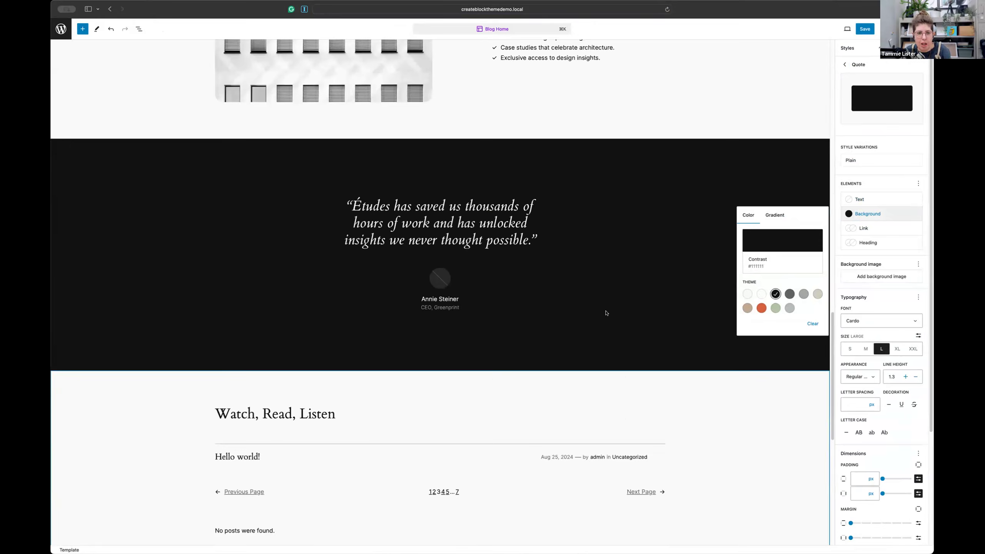
left_click(759, 308)
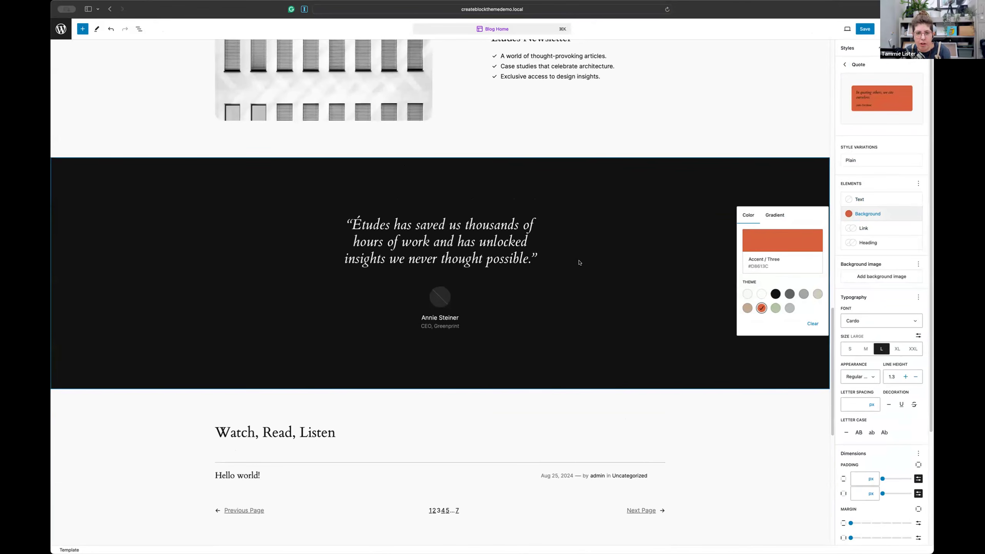
Step: Examine the blocks inside the black testimonial section, using the list view of the template
left_click(581, 147)
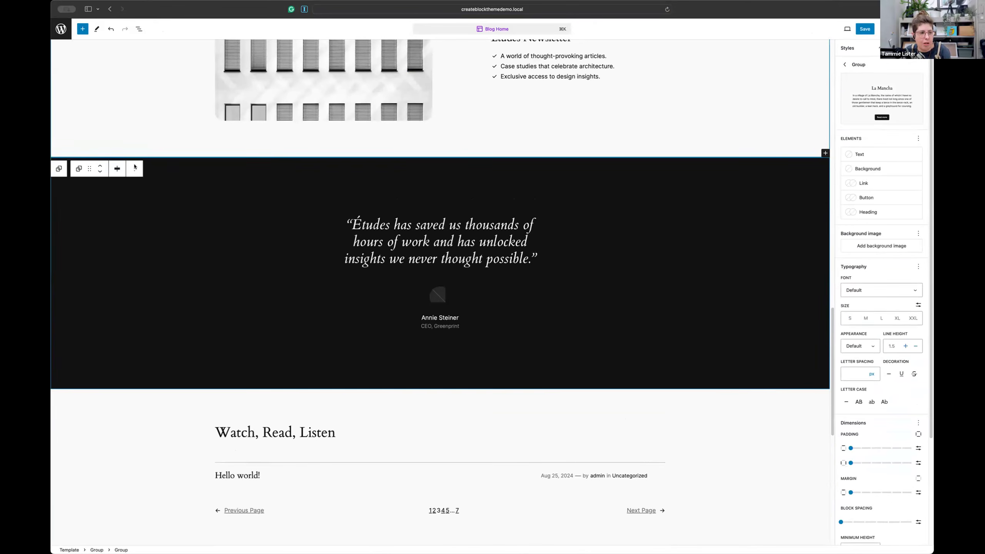
left_click(134, 167)
left_click(440, 326)
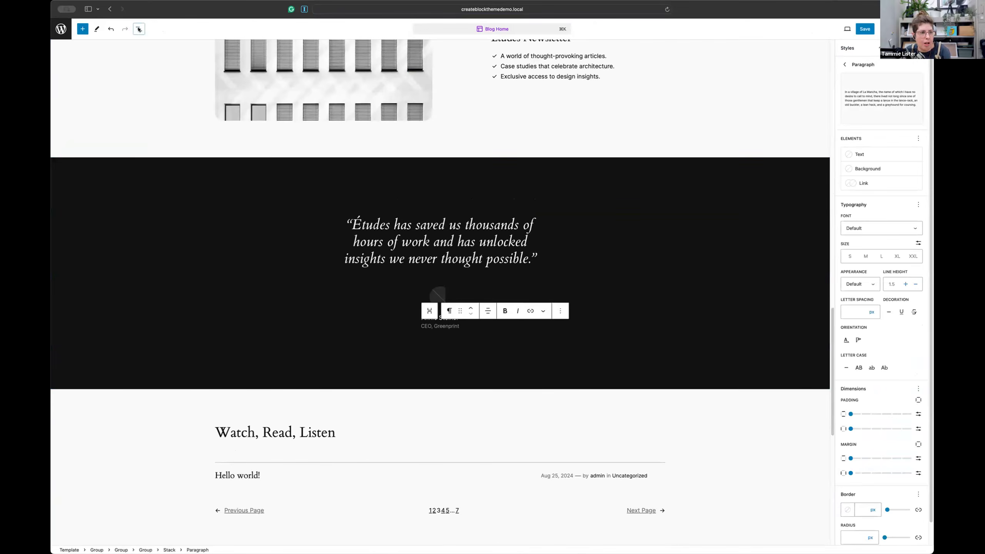
left_click(139, 29)
left_click(91, 120)
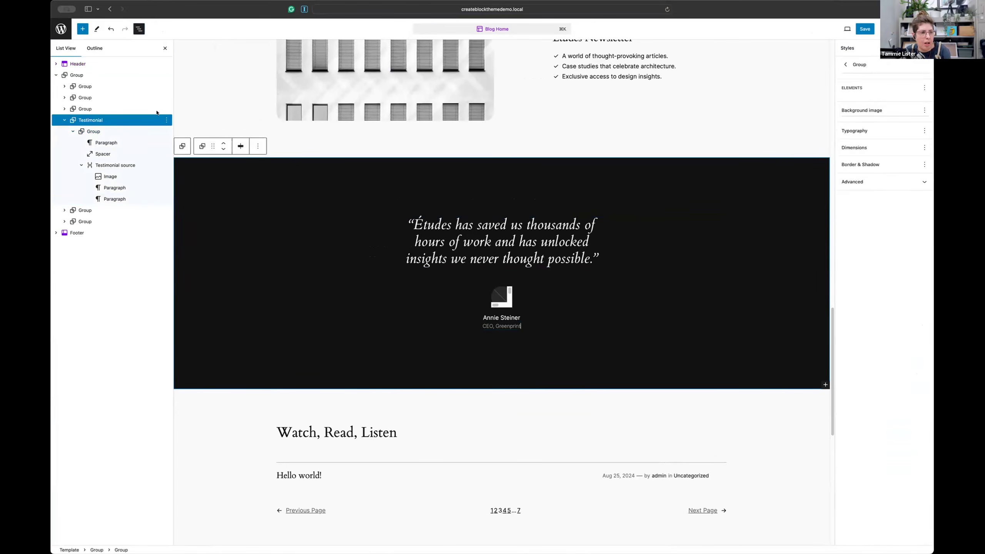
left_click(167, 120)
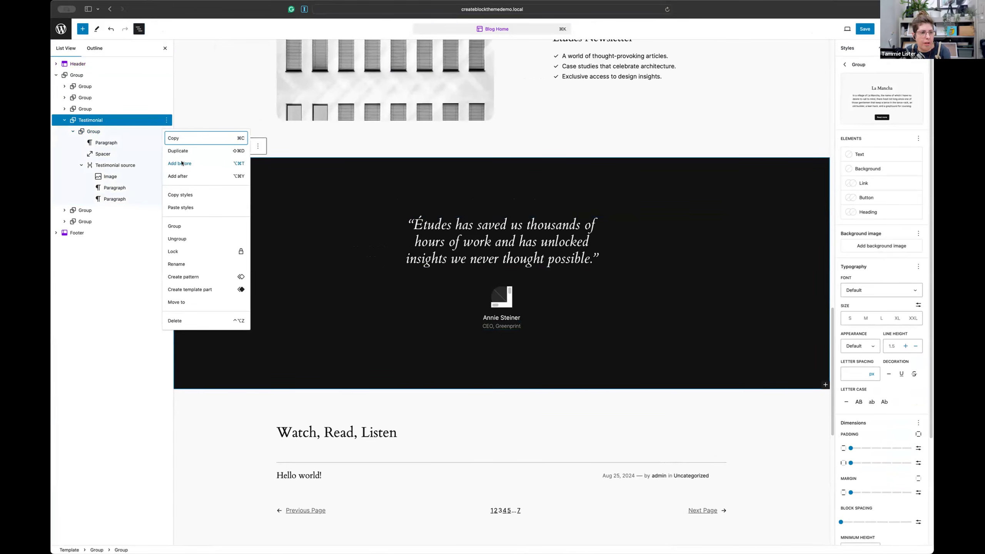
key("Escape")
left_click(112, 143)
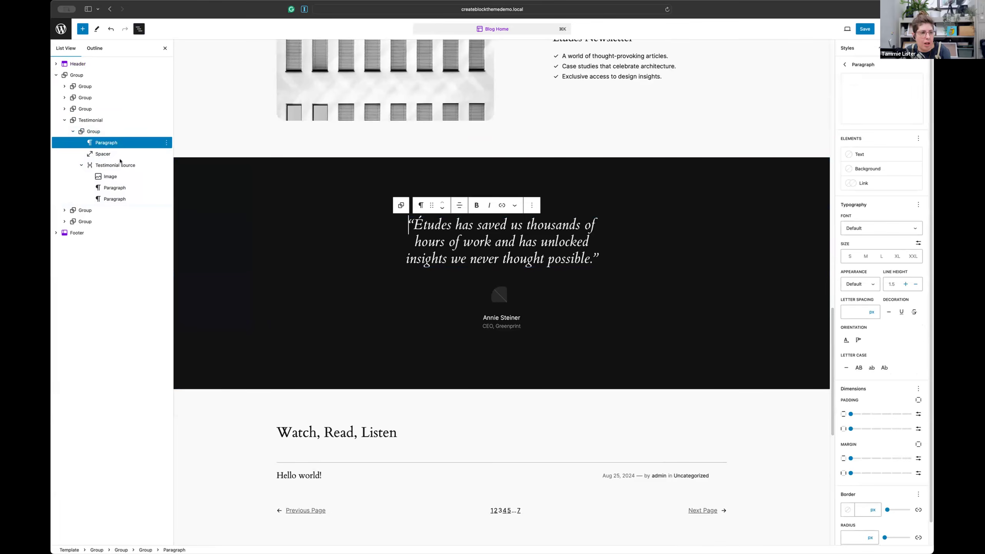
Step: Insert a Quote block before the Testimonial group and enter the placeholder text "frhfgfgh"
left_click(155, 120)
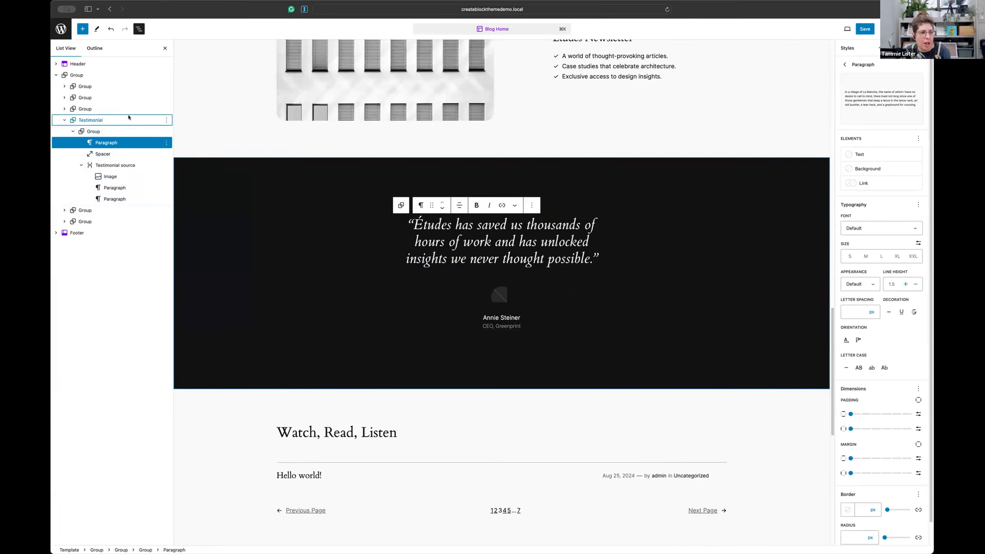
left_click(166, 121)
left_click(176, 164)
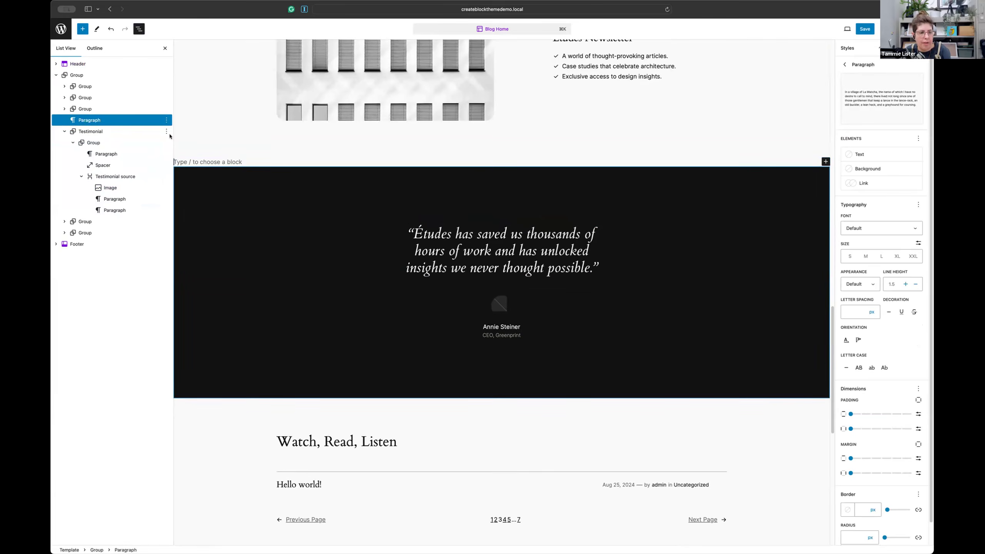
type("/q")
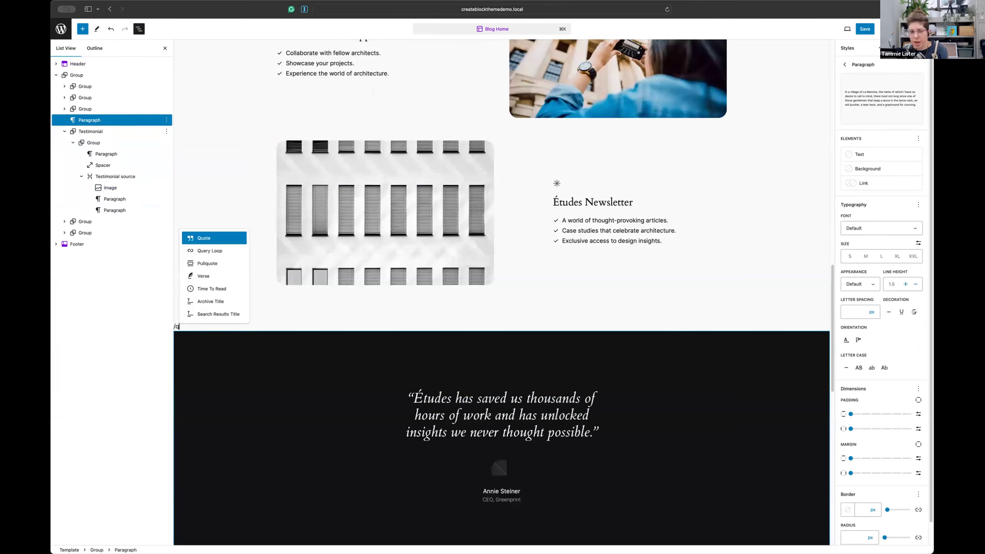
key("Return")
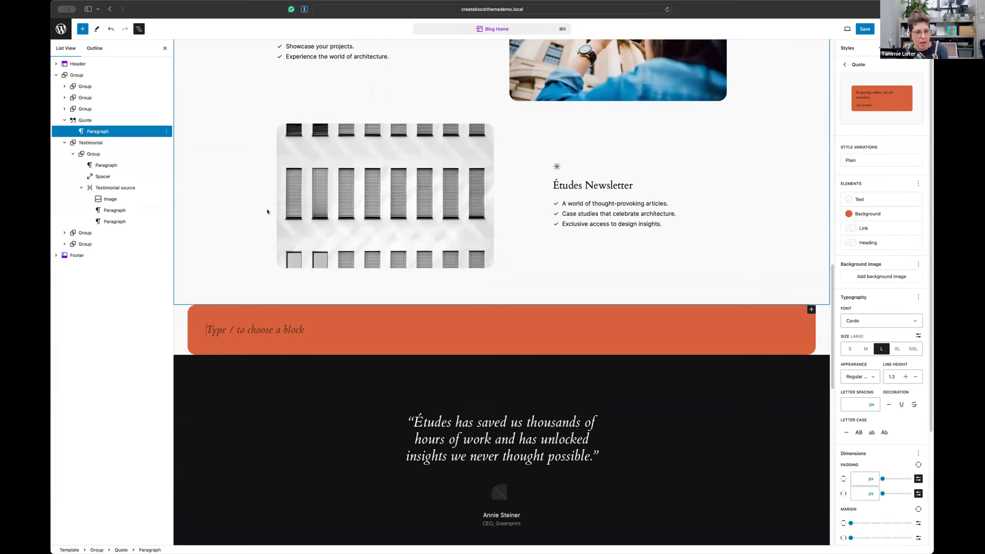
type("frhfgfgh")
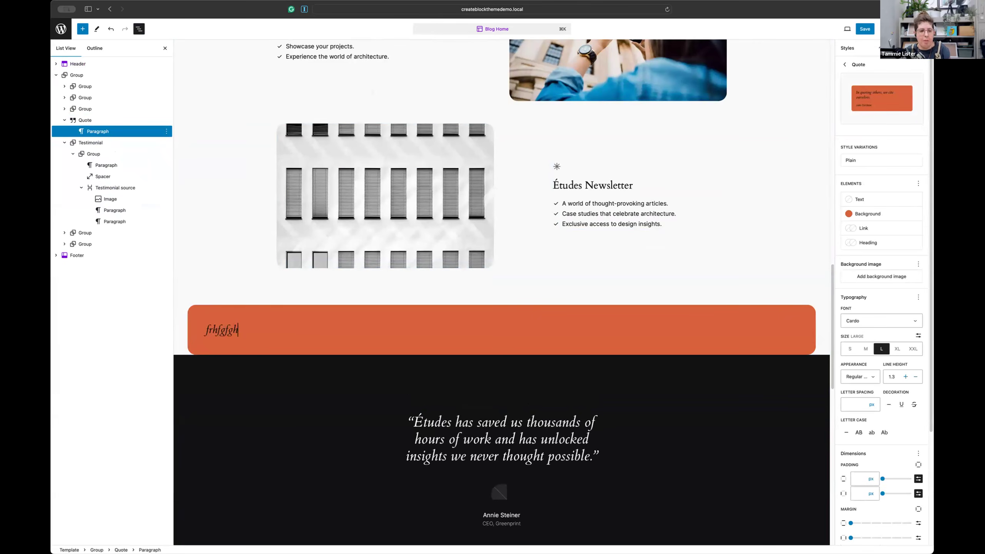
Step: Set the Quote style's text color to Base / Two and add the pale blue-and-orange agate image from the Media Library as its background
left_click(858, 199)
left_click(760, 265)
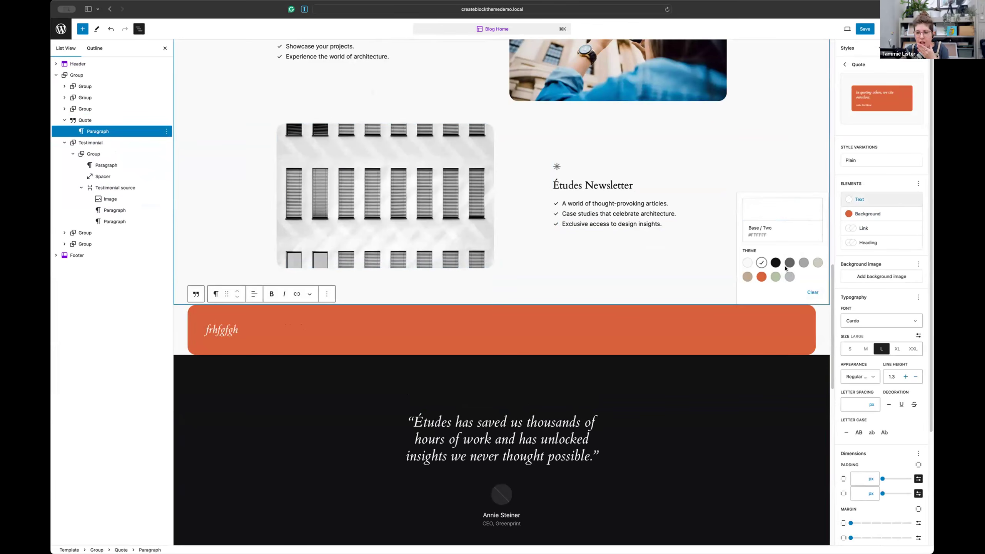
left_click(858, 278)
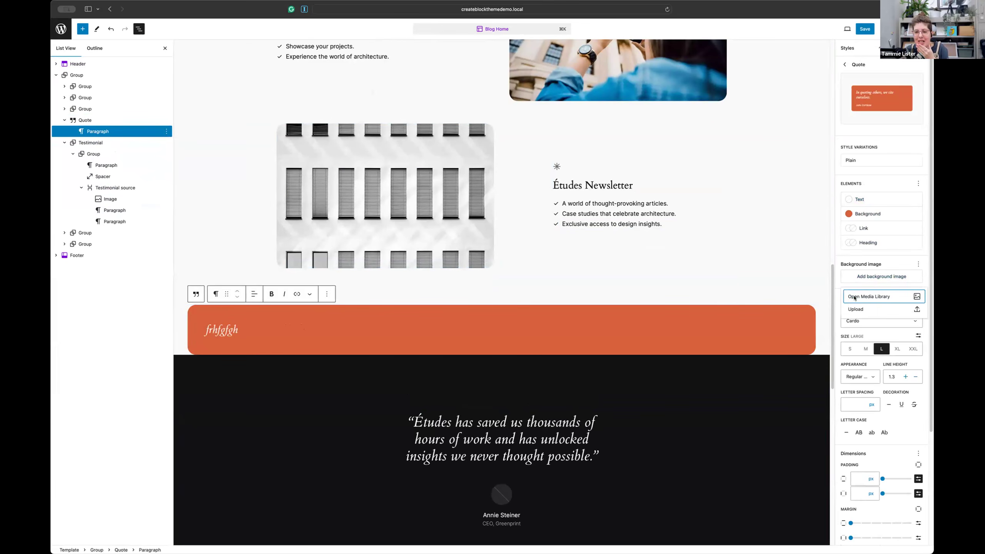
left_click(853, 298)
left_click(343, 116)
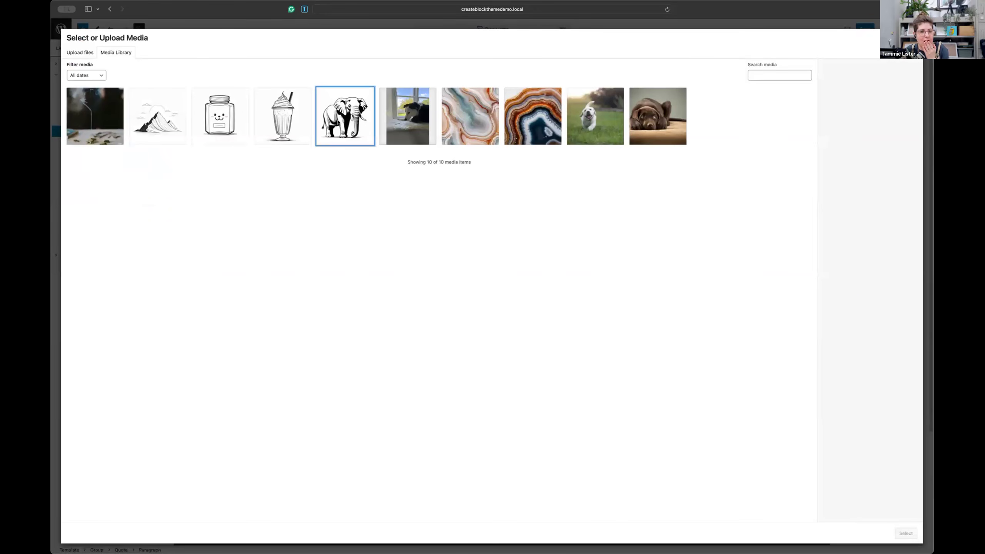
left_click(472, 119)
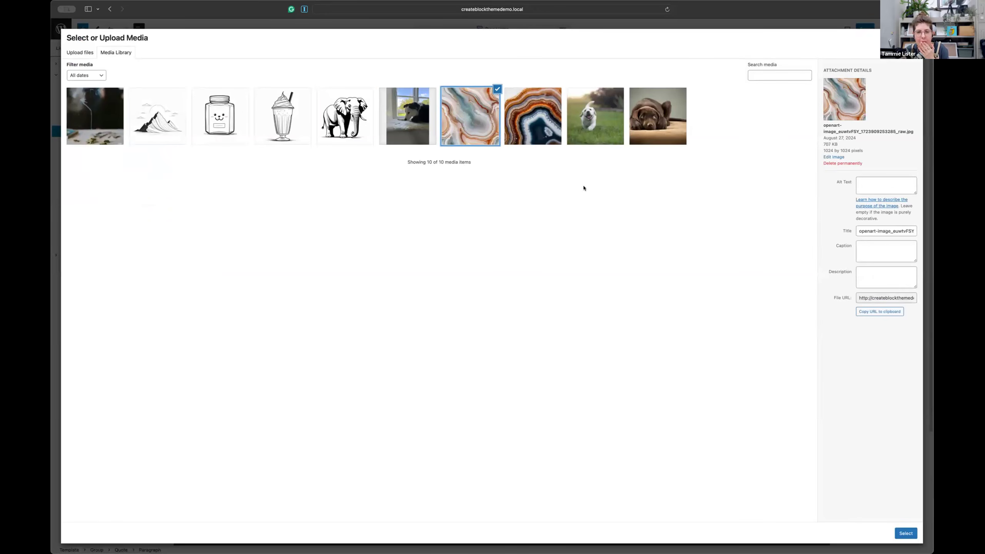
left_click(905, 533)
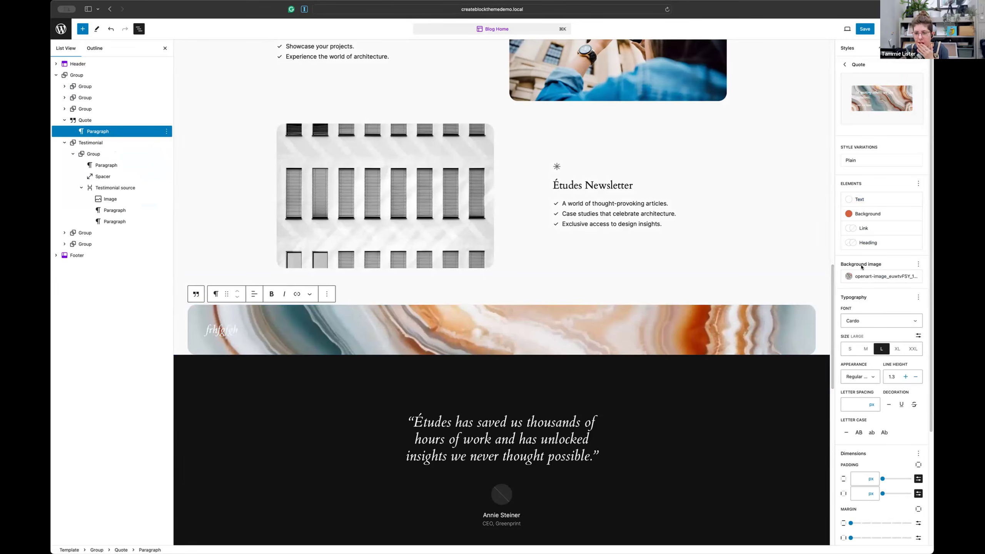
Step: Set the Quote background image's focal point to 54% left and 0% top and make the background fixed
left_click(864, 277)
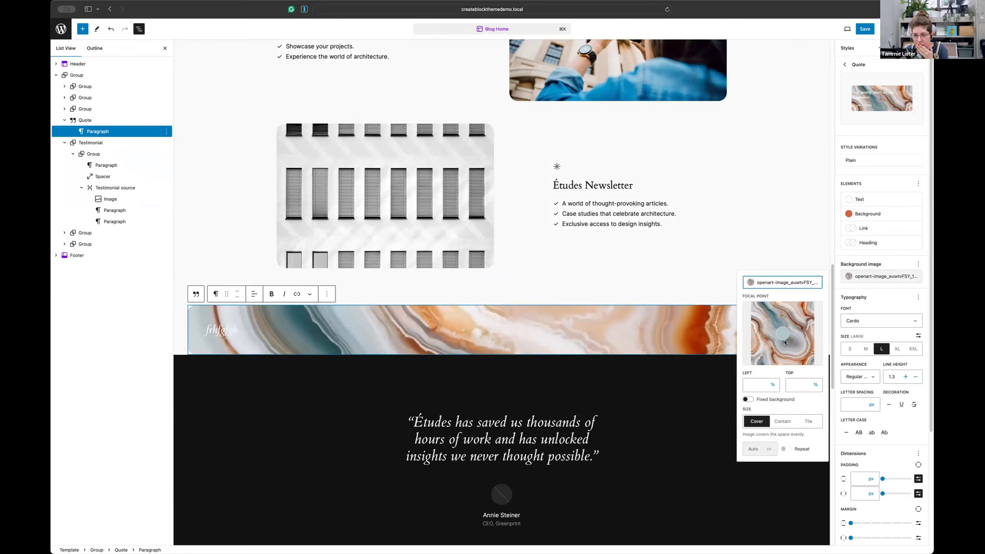
left_click_drag(783, 310, 784, 298)
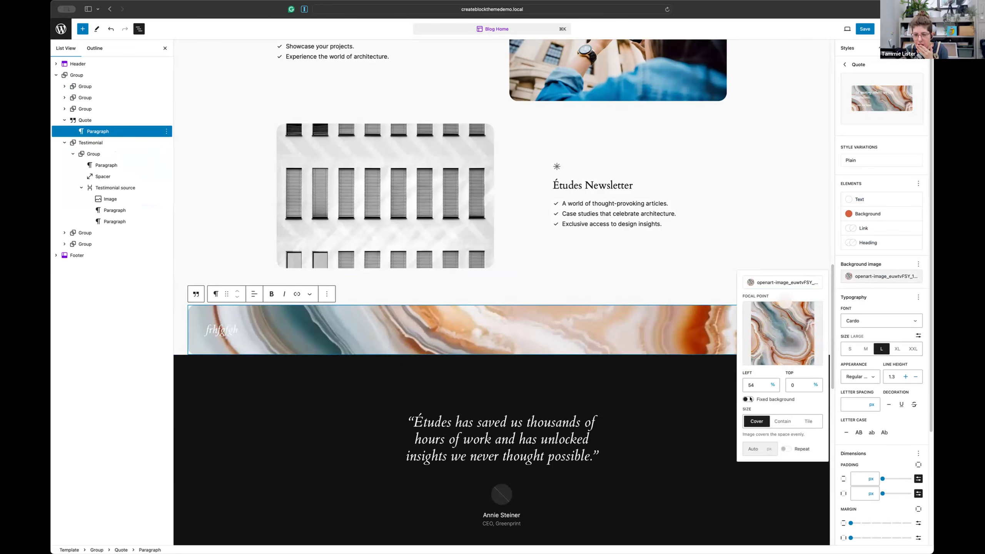
left_click(750, 399)
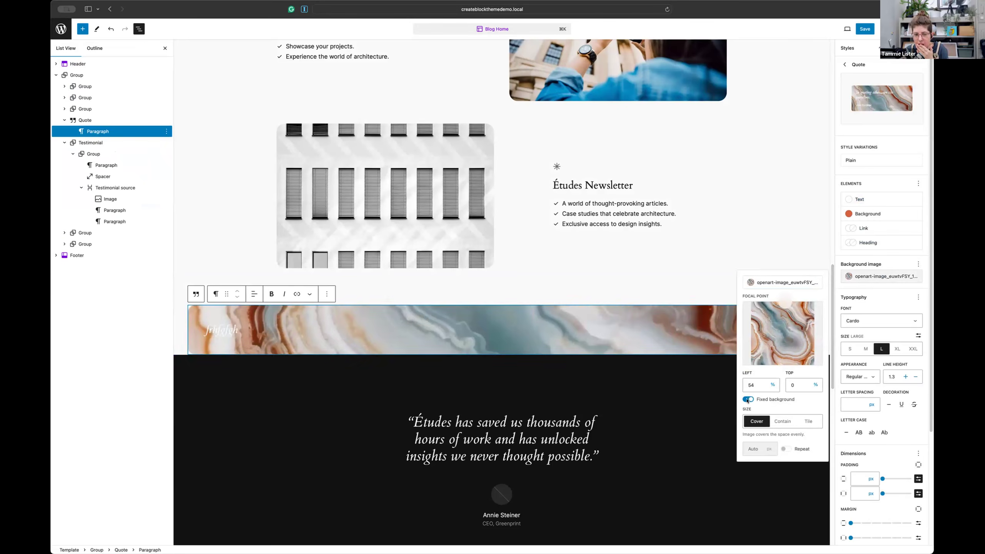
Step: Set the Quote style's font size to XL and its text color to Contrast
left_click(848, 200)
left_click(848, 201)
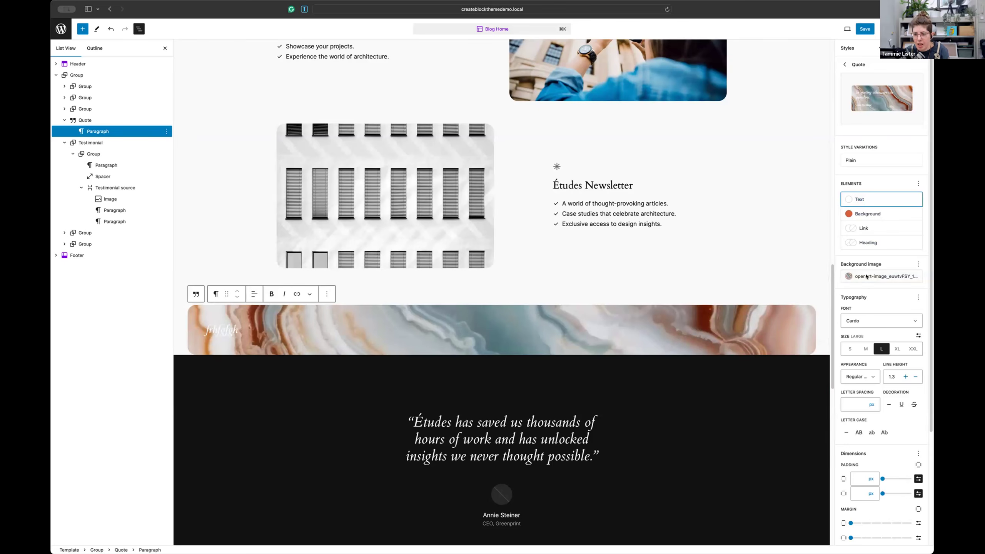
left_click(897, 348)
left_click(848, 199)
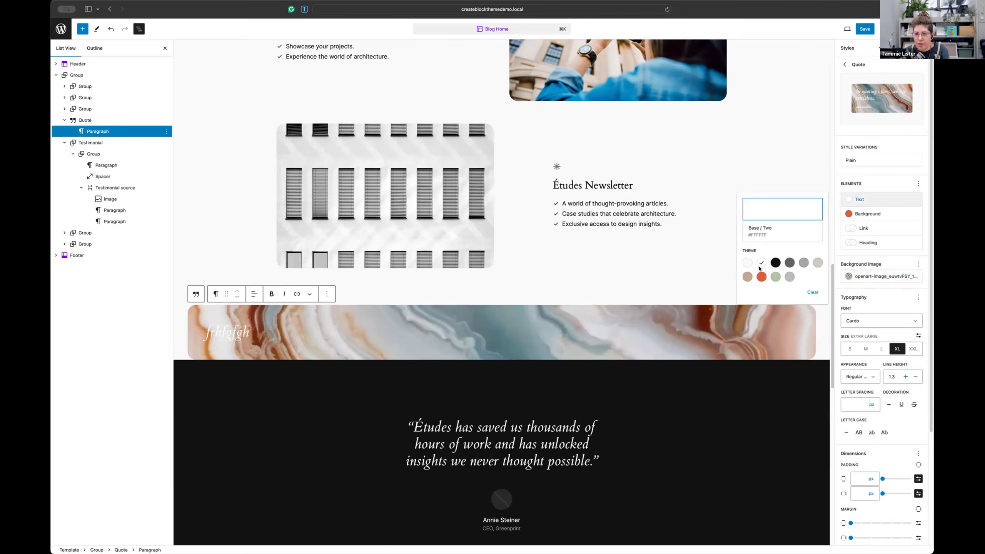
left_click(775, 262)
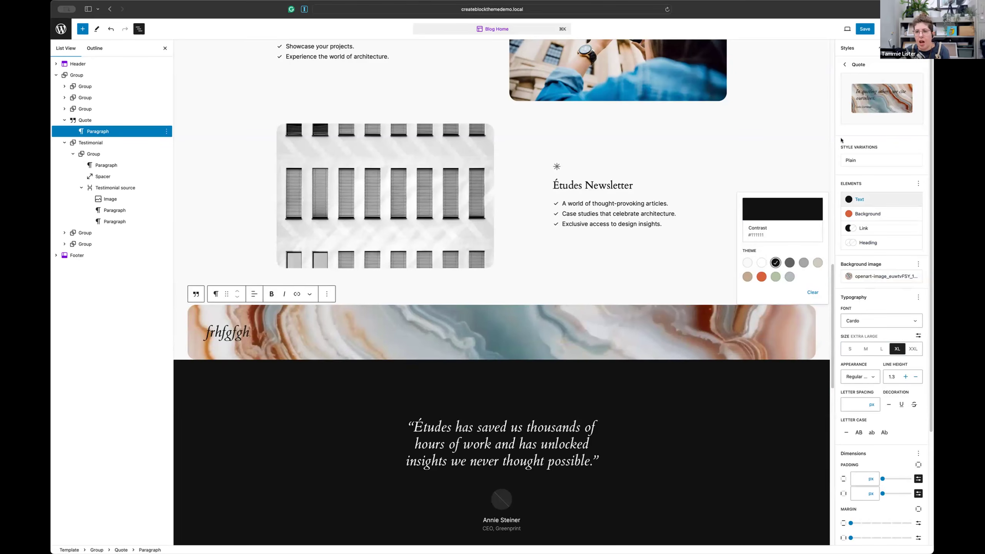
Step: Save the site and template edits and write them to the theme with Create Block Theme, keeping all save options enabled
left_click(842, 62)
left_click(842, 62)
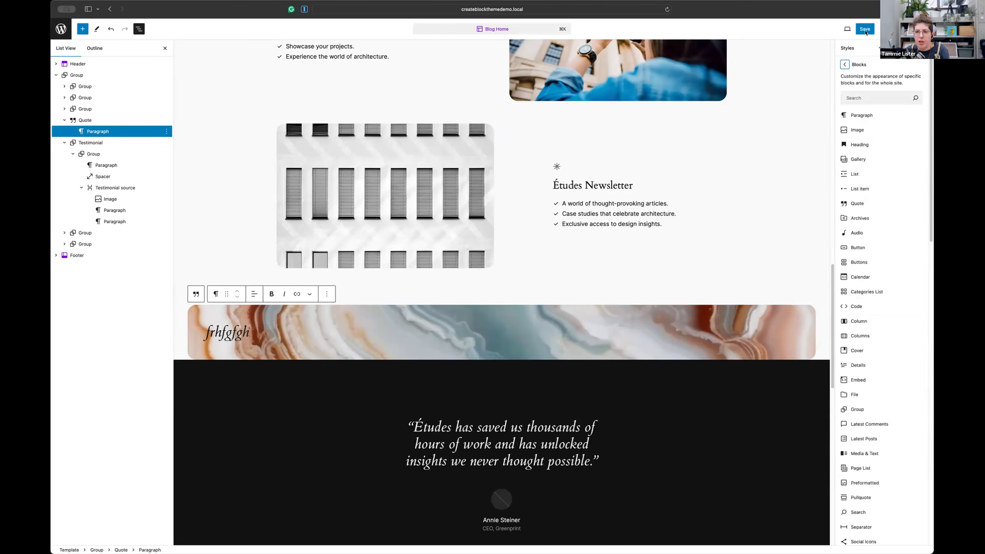
left_click(865, 30)
left_click(868, 31)
left_click(884, 30)
left_click(879, 68)
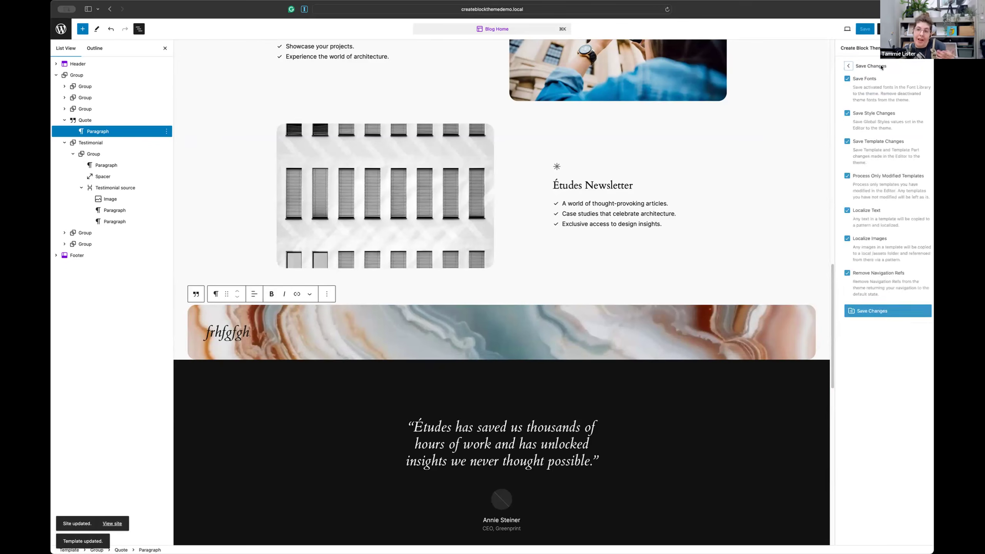
left_click(880, 310)
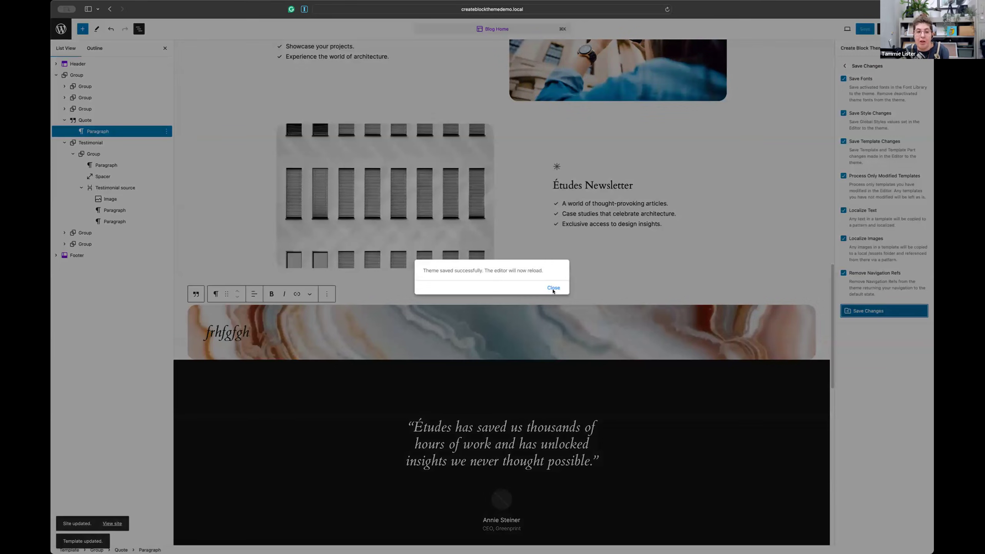
left_click(554, 288)
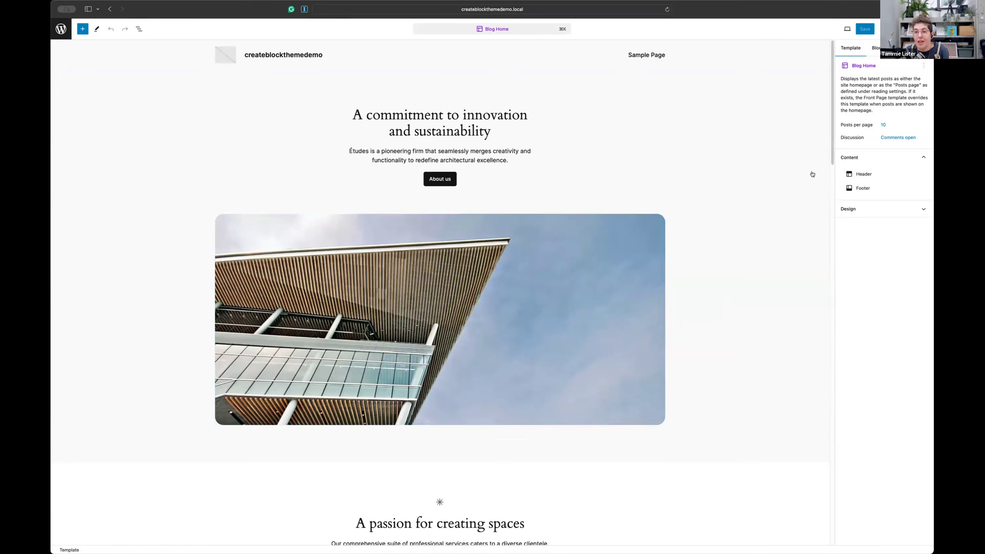
Step: Look through the full list of blocks that can be customized in the reloaded theme's global styles
left_click(880, 48)
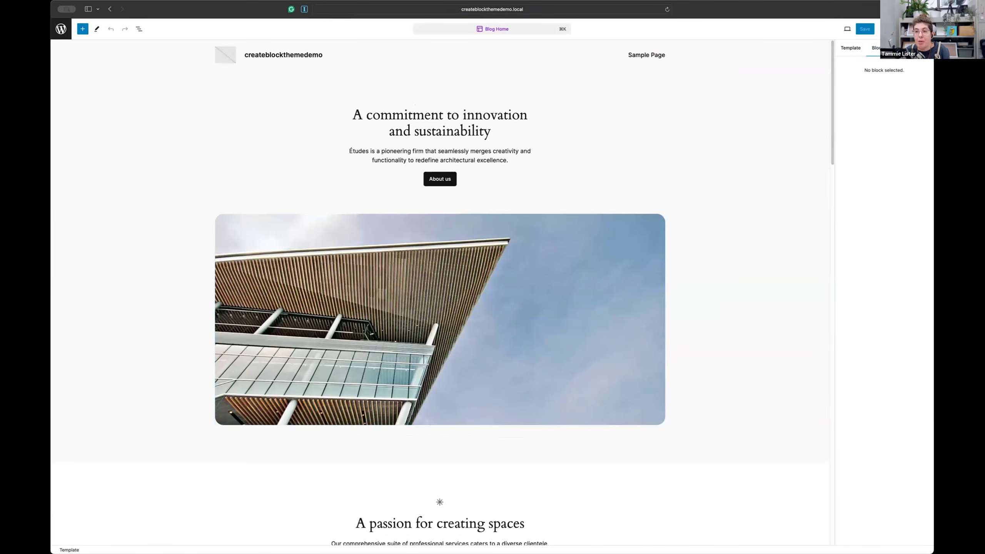
left_click(850, 48)
left_click(897, 29)
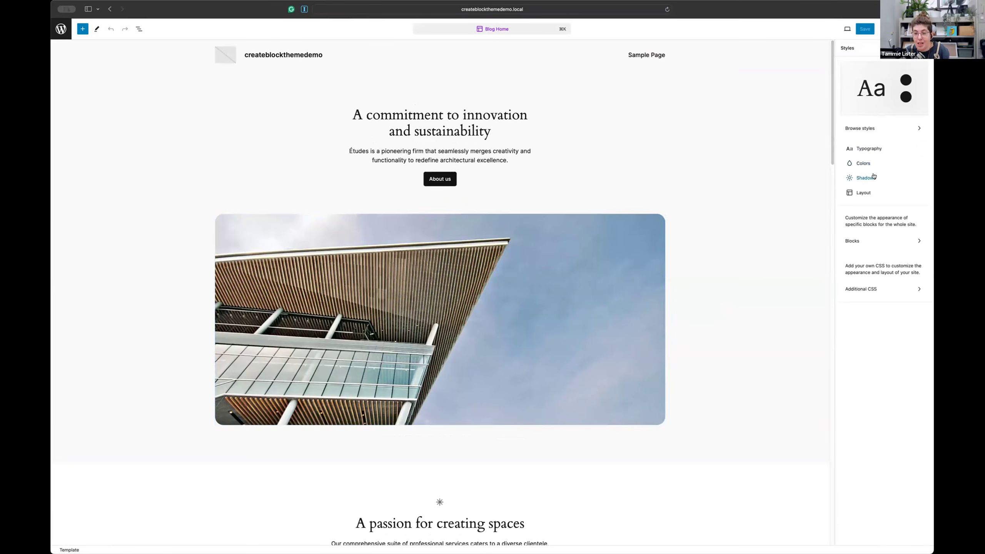
left_click(851, 241)
scroll(877, 303, "down", 10)
scroll(883, 357, "down", 8)
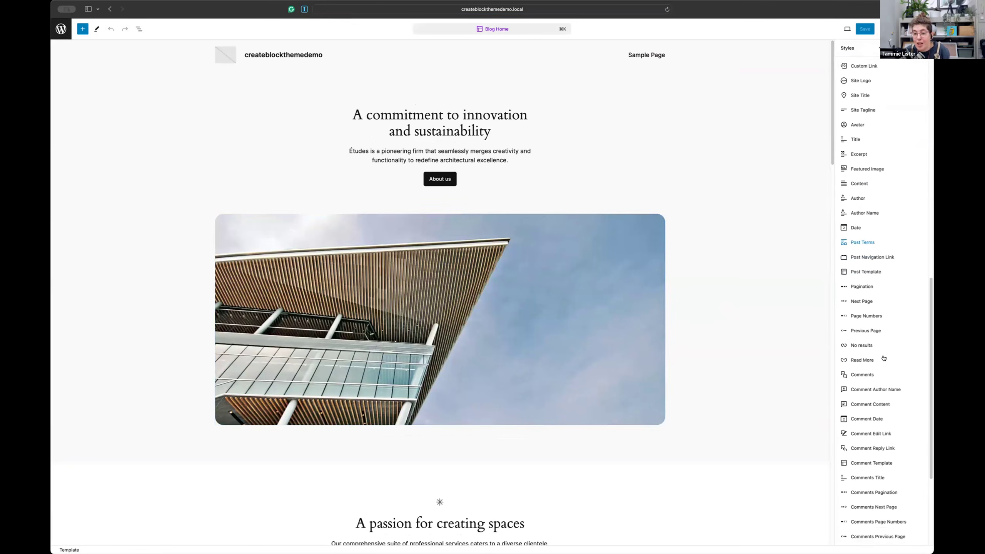
scroll(883, 357, "down", 2)
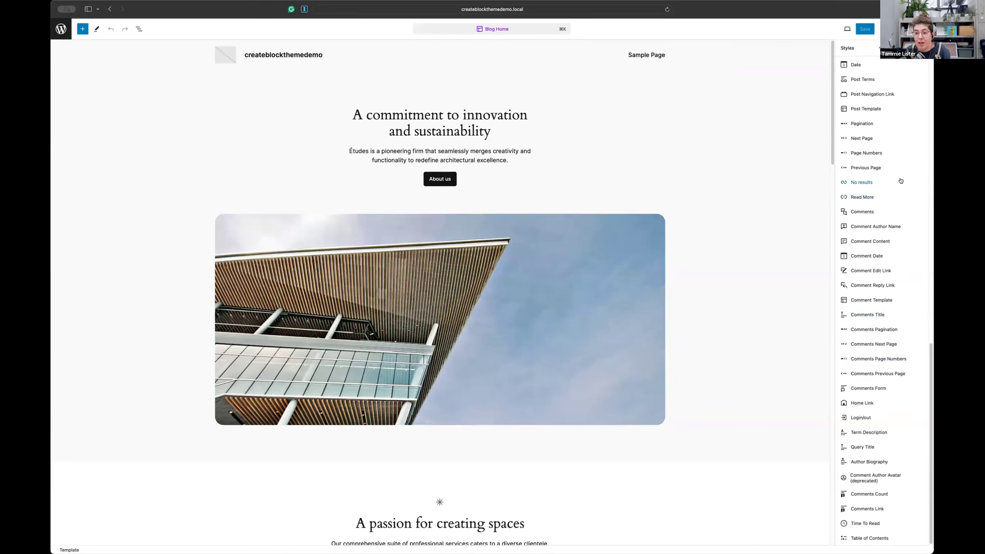
left_click(924, 48)
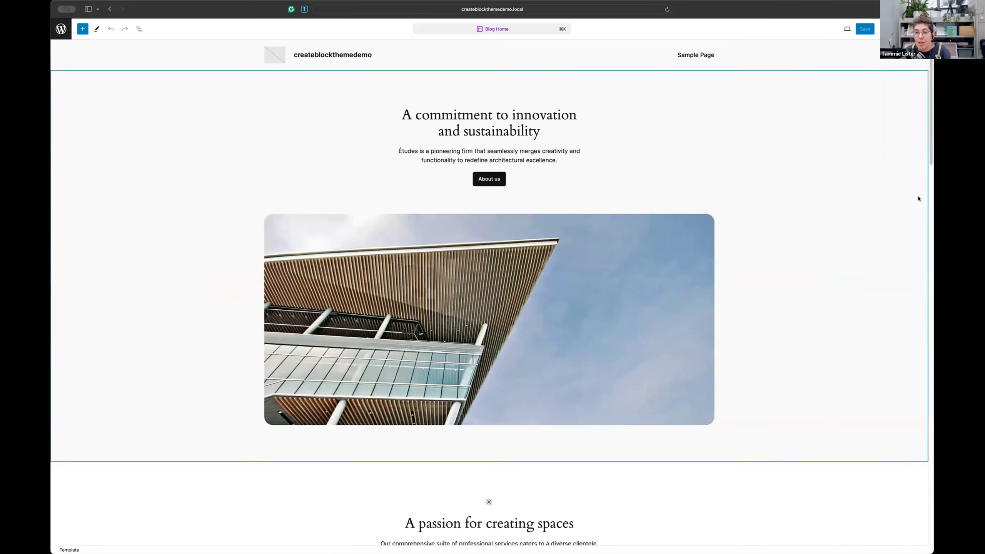
Step: Check the Additional CSS of the site's global styles and close the styles again
left_click(888, 29)
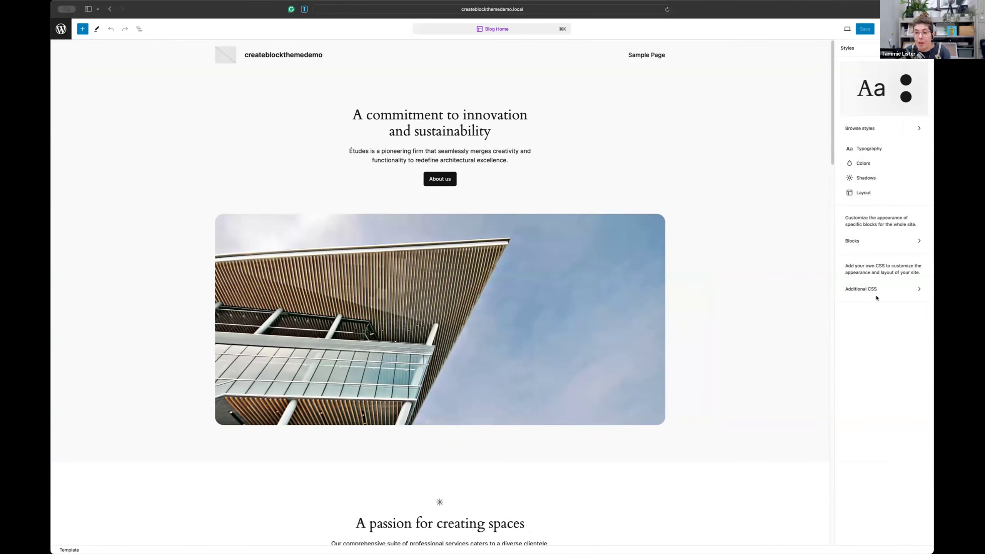
left_click(873, 289)
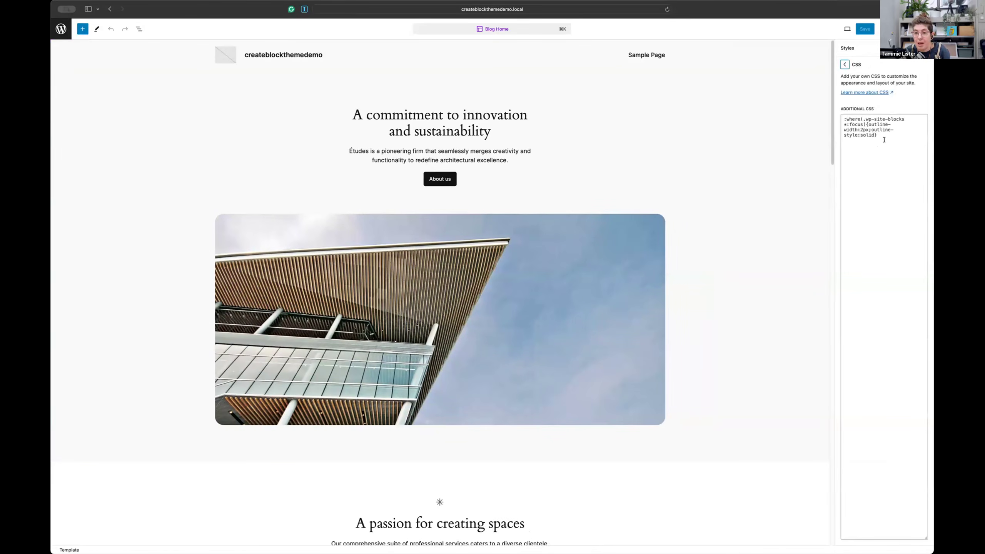
left_click(925, 48)
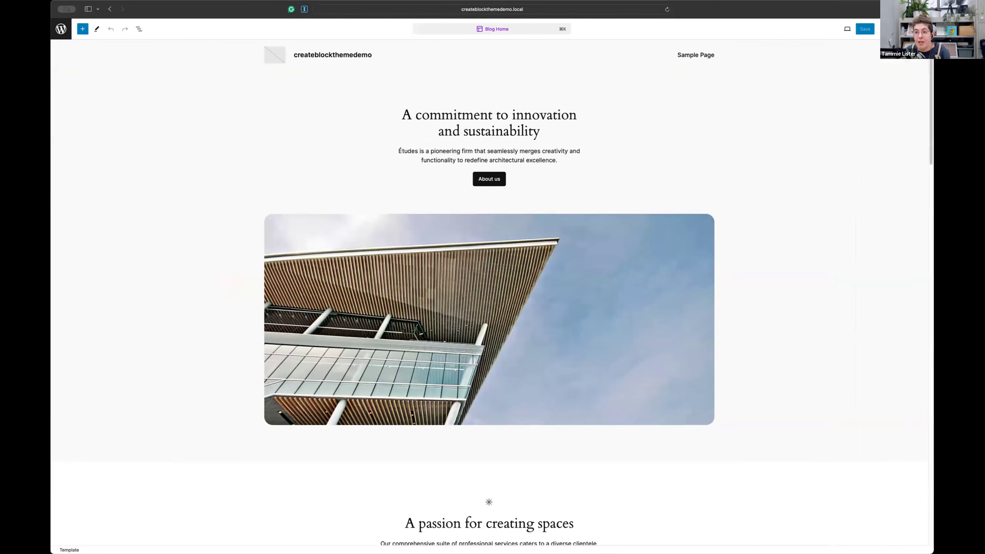